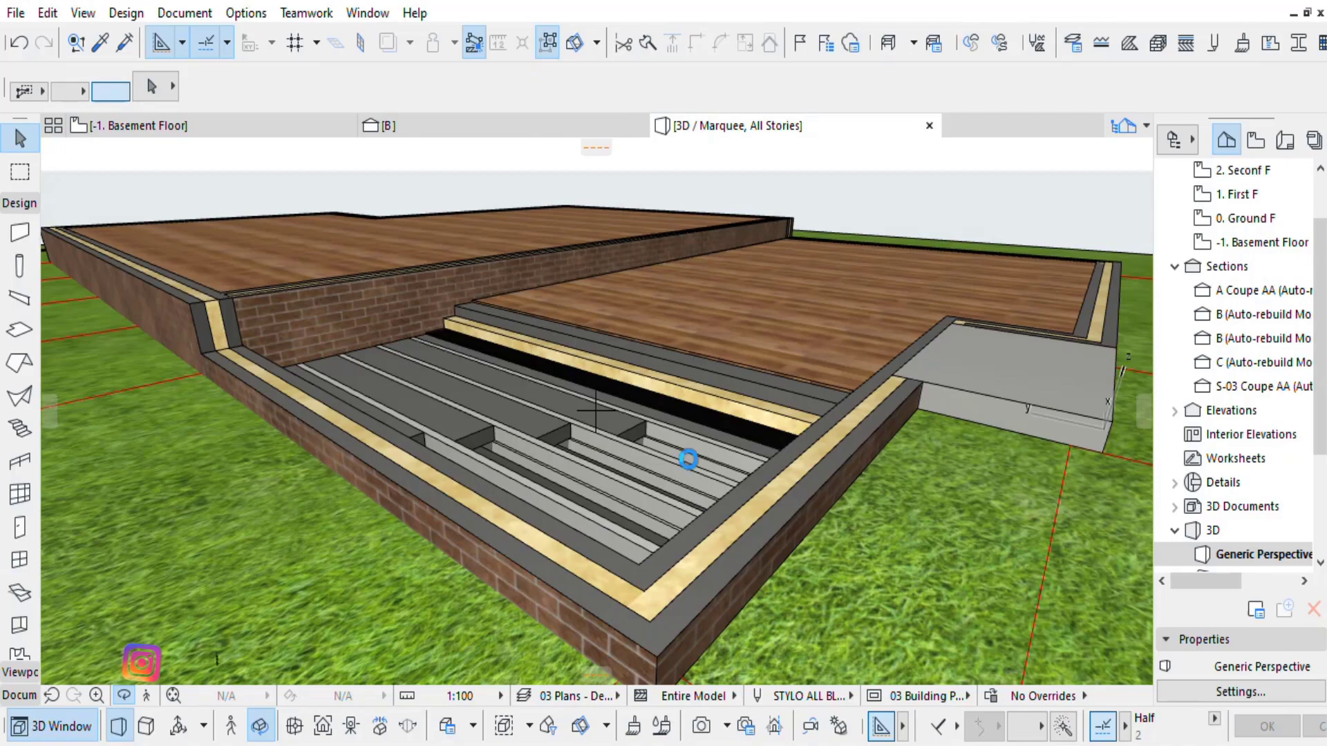
# Examine the house model and the exposed floor layers of the stepped foundation in 3D from several angles.
pyautogui.moveTo(688, 459); pyautogui.dragTo(323, 320)
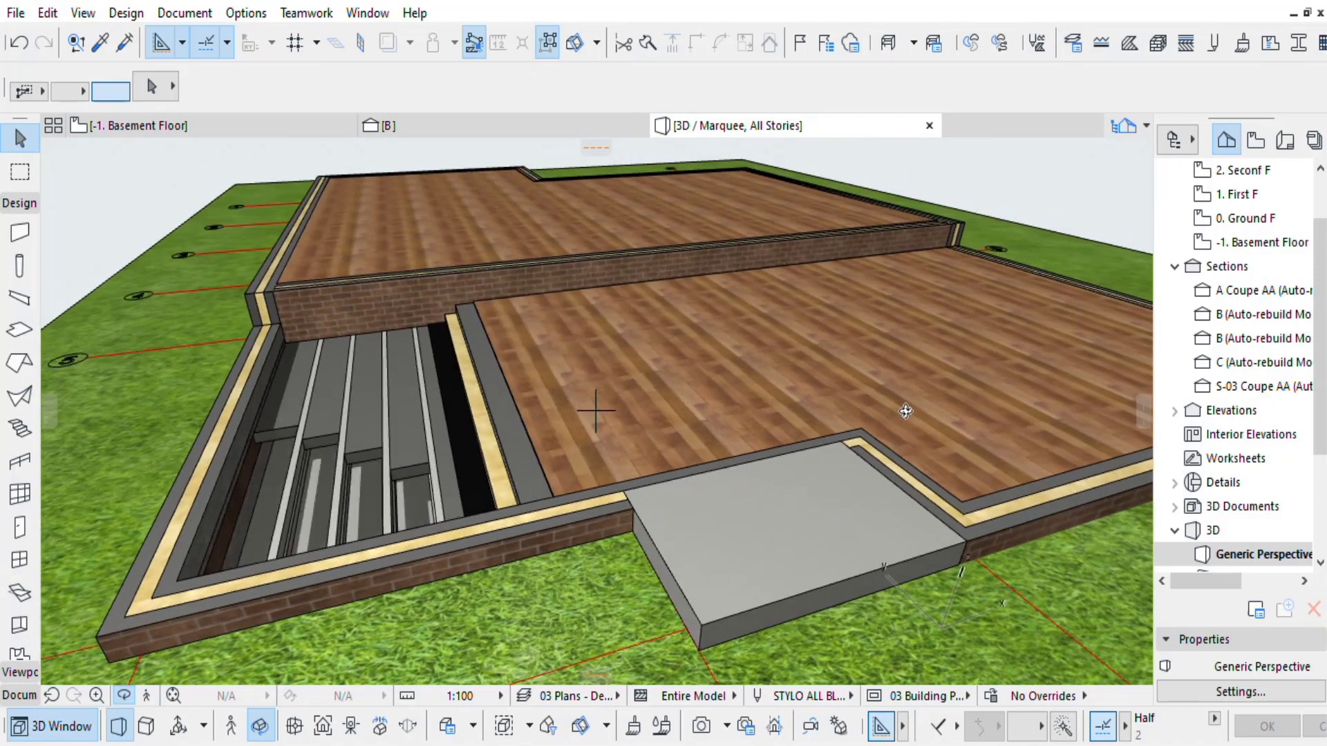
pyautogui.moveTo(906, 411); pyautogui.dragTo(707, 258)
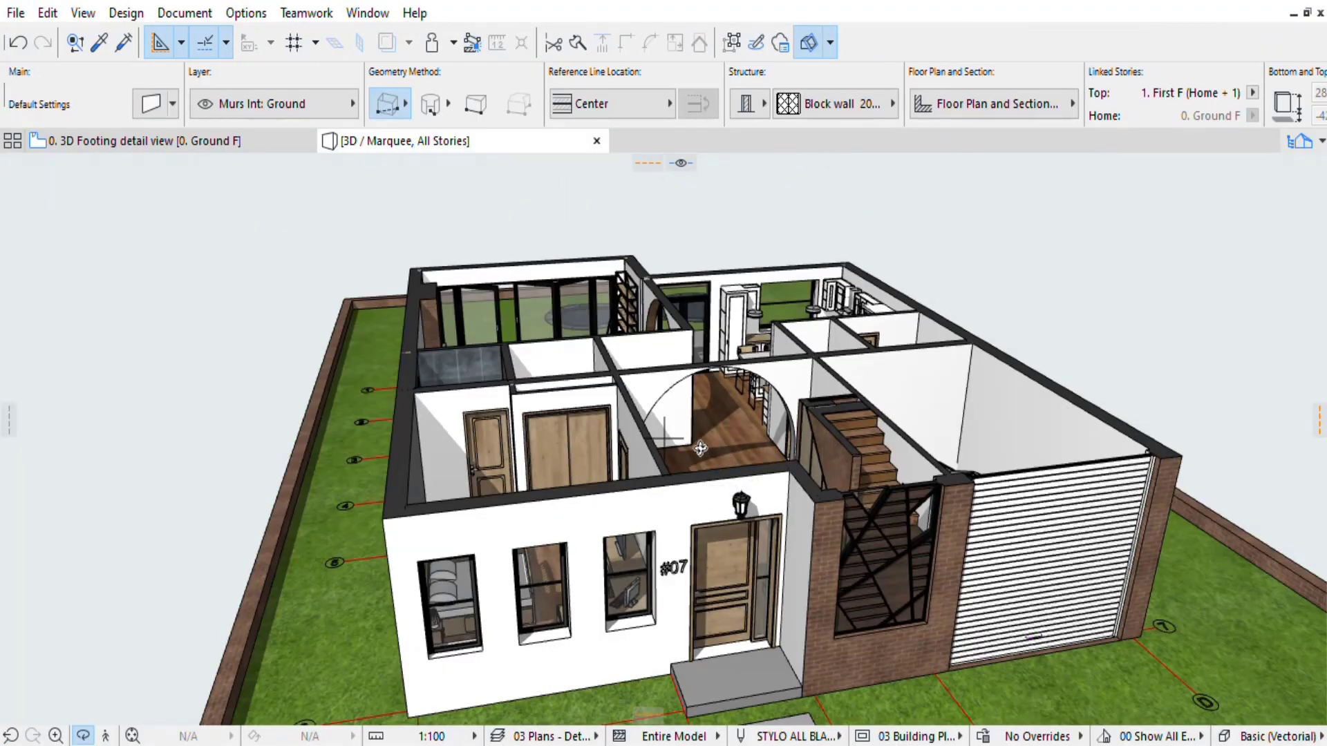
pyautogui.moveTo(701, 451); pyautogui.dragTo(667, 412)
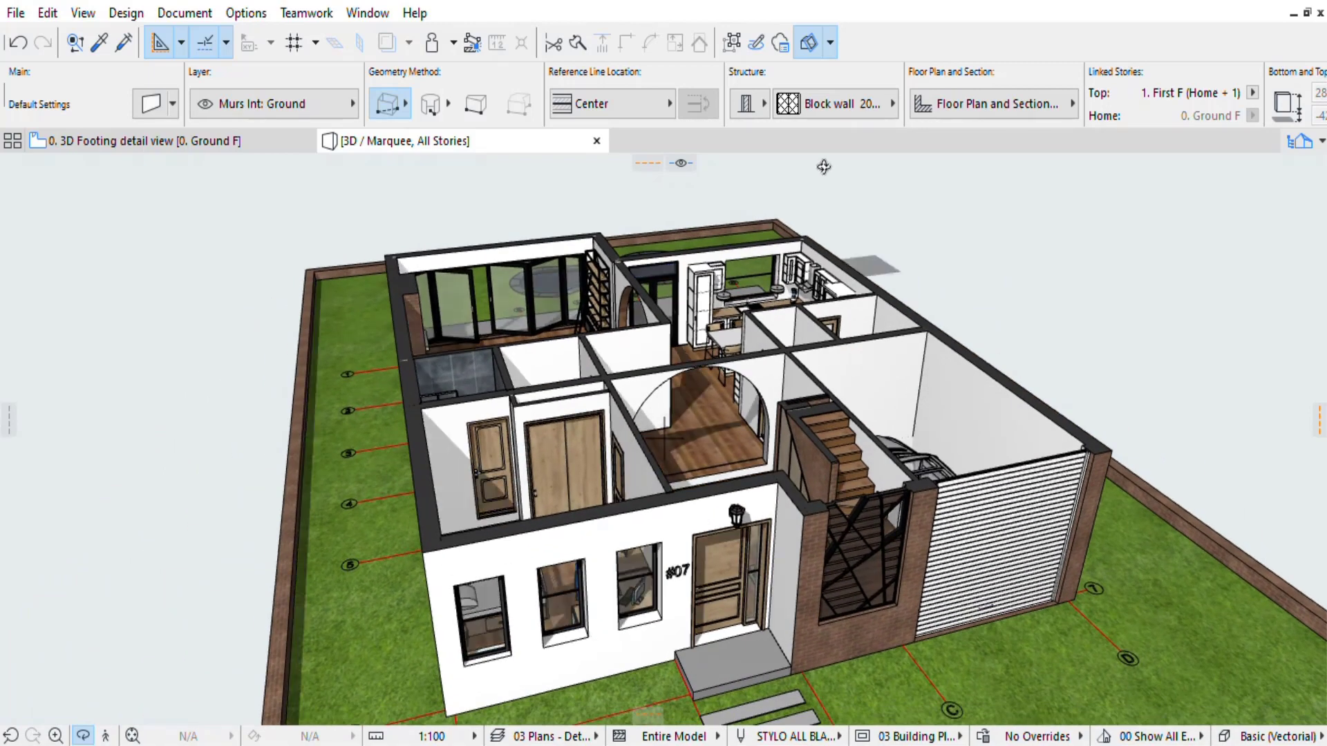
pyautogui.click(763, 105)
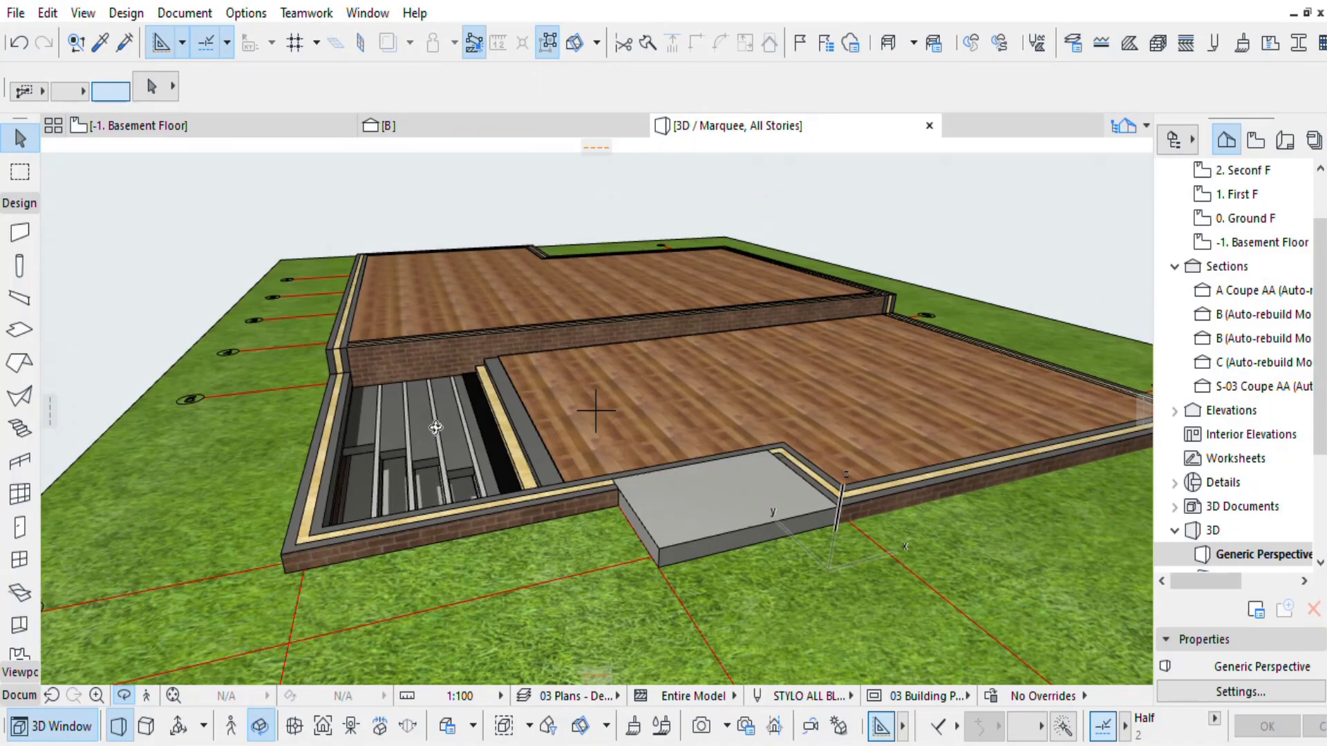
pyautogui.scroll(-2, 435, 427)
pyautogui.moveTo(381, 447); pyautogui.dragTo(397, 429, button='middle')
pyautogui.scroll(3, 398, 431)
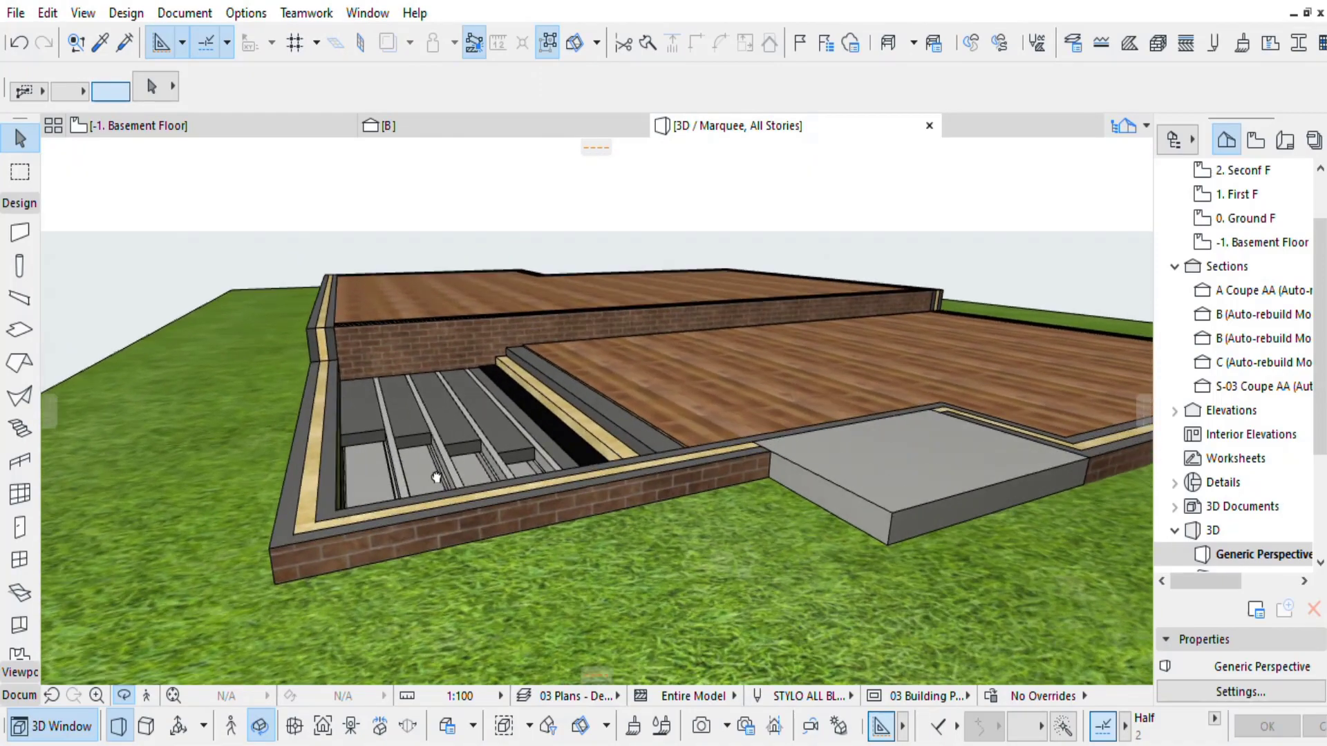
pyautogui.moveTo(560, 481); pyautogui.dragTo(692, 478)
pyautogui.scroll(2, 692, 479)
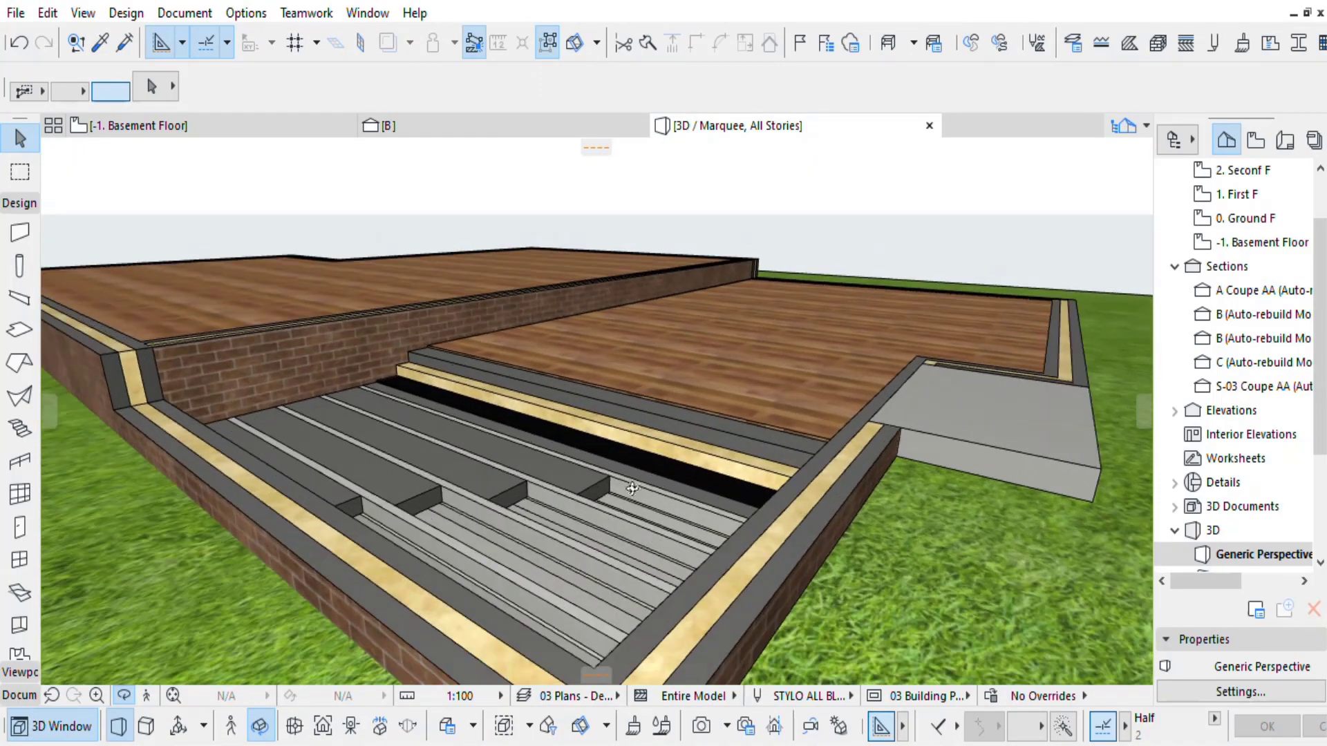
pyautogui.scroll(2, 642, 476)
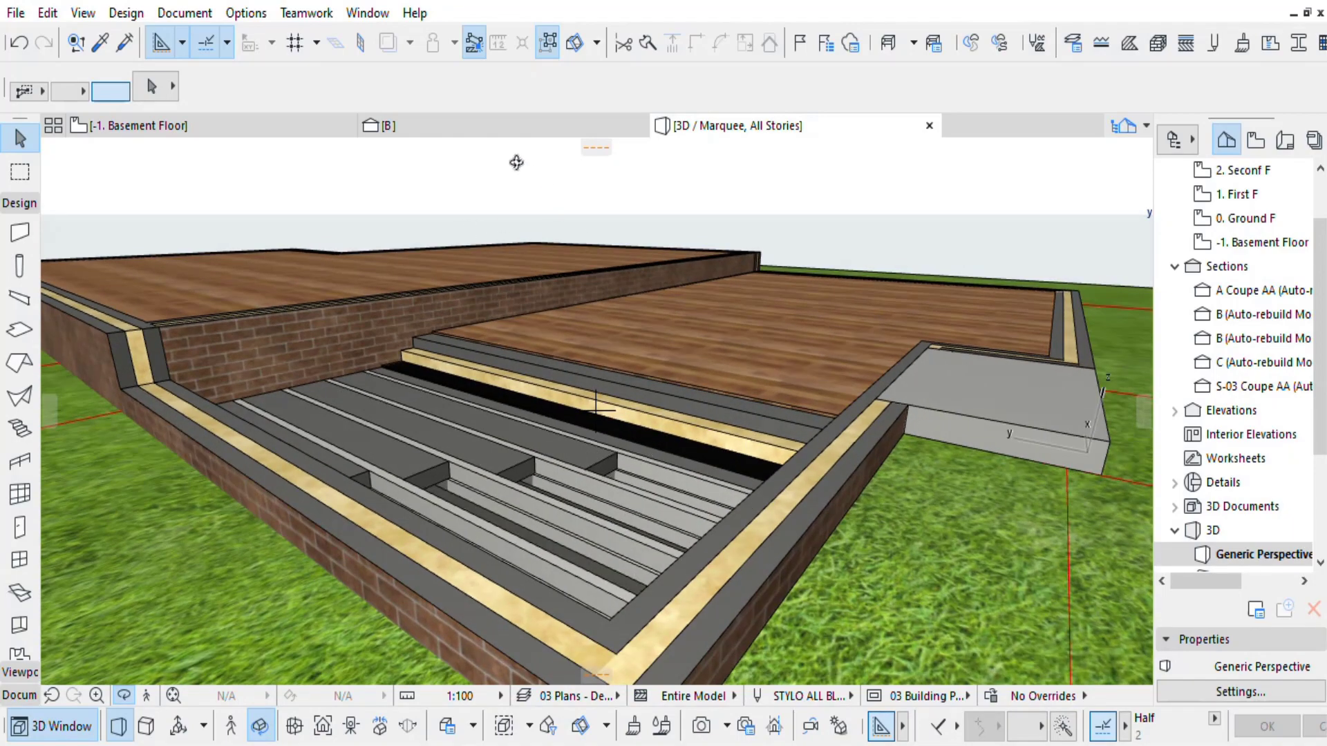
# Examine the floor and foundation layers in section B and compare them with the exposed layers in the 3D model.
pyautogui.click(496, 128)
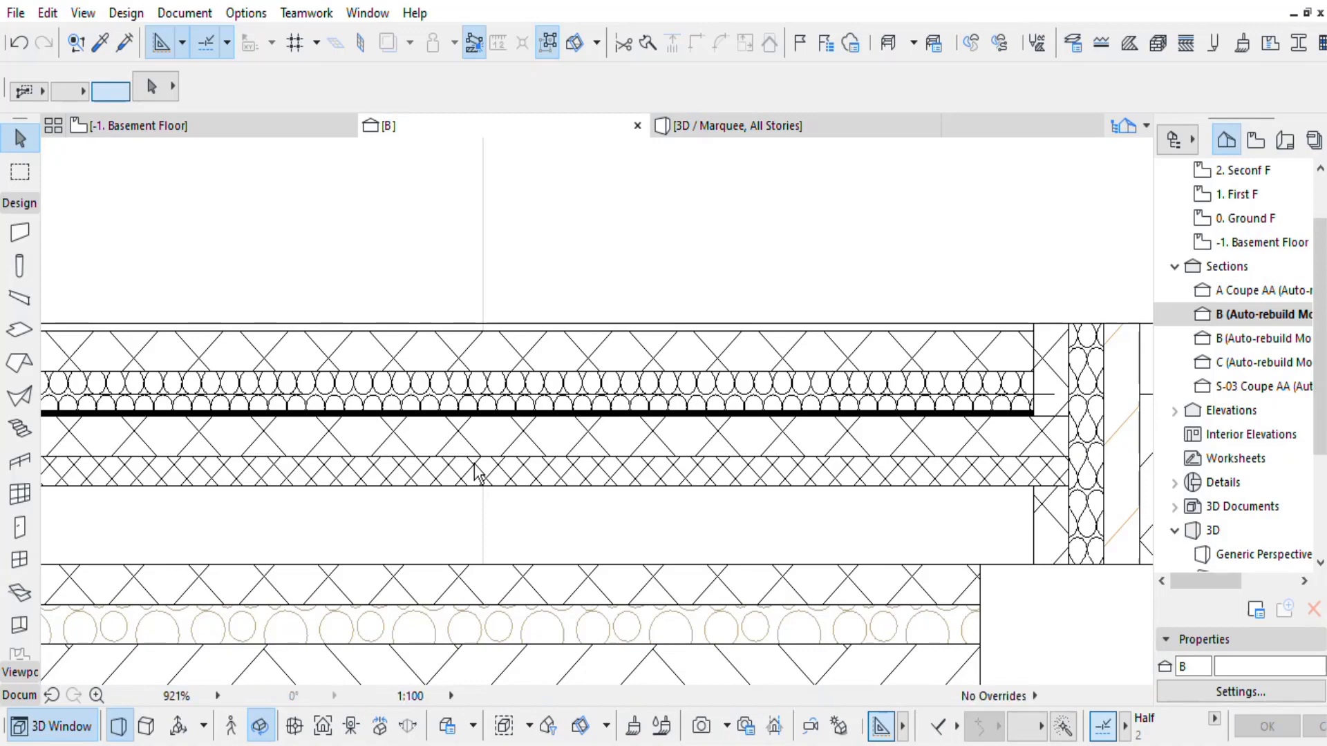
pyautogui.scroll(3, 474, 475)
pyautogui.moveTo(424, 492); pyautogui.dragTo(731, 449, button='middle')
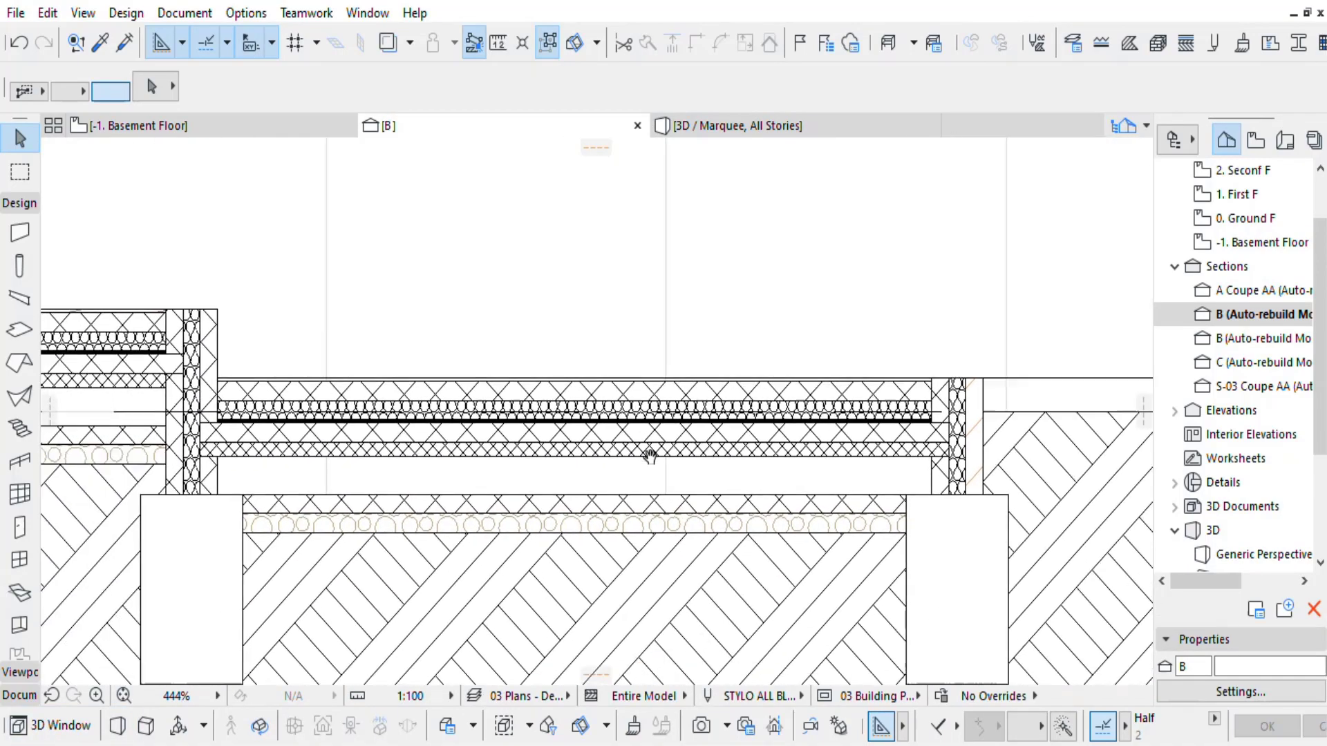
pyautogui.scroll(3, 370, 453)
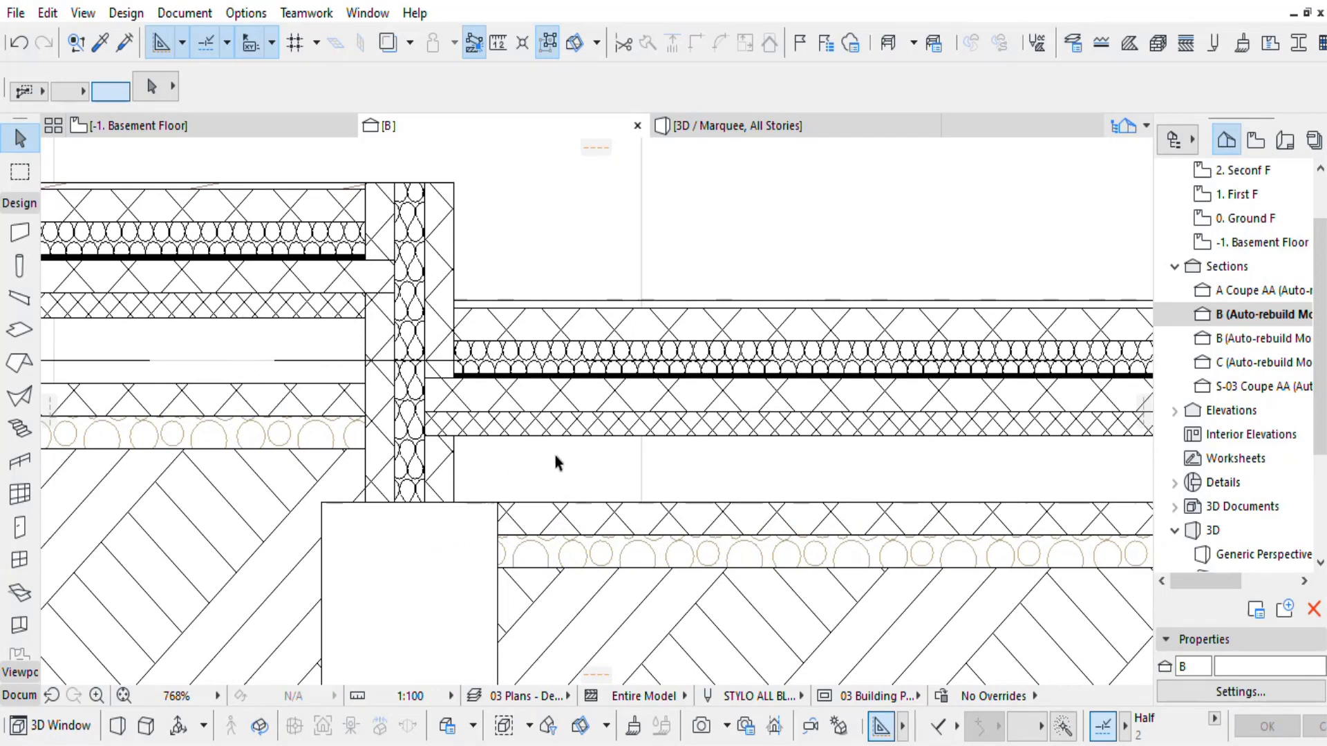
pyautogui.scroll(-1, 795, 460)
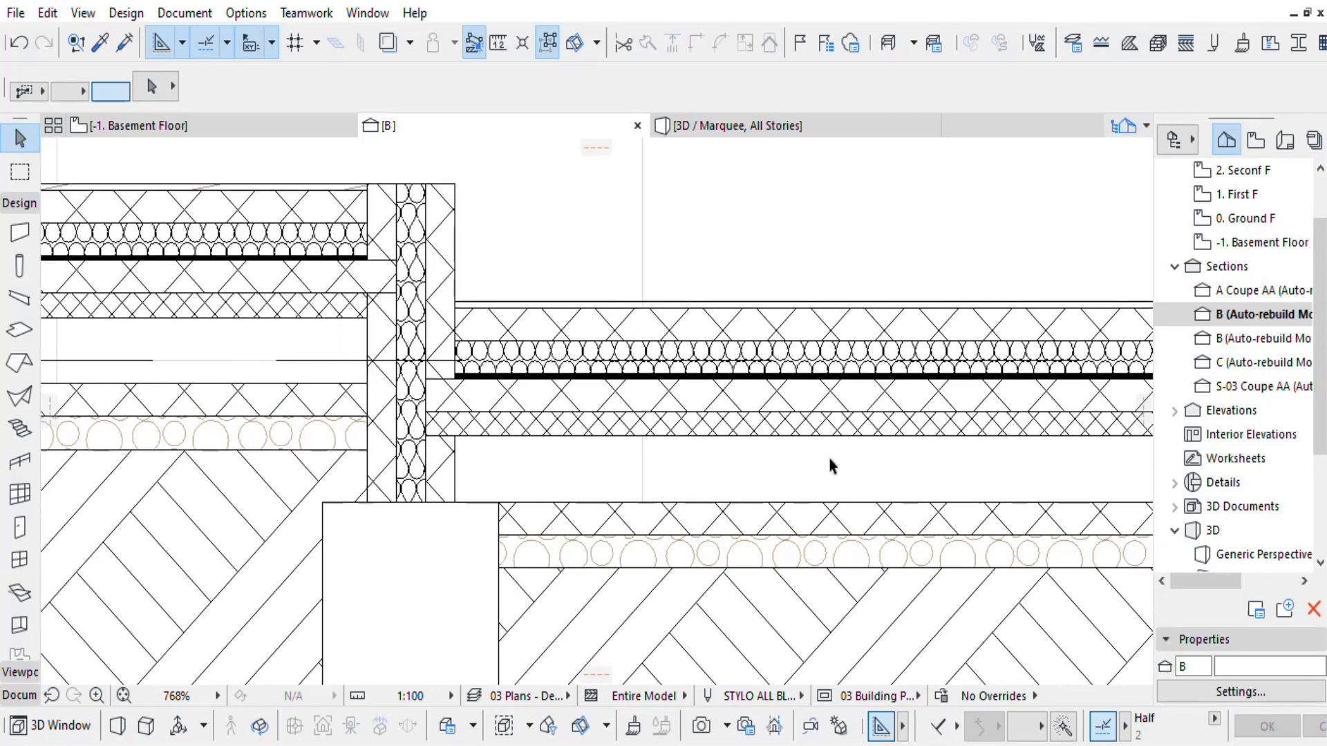
pyautogui.scroll(5, 649, 448)
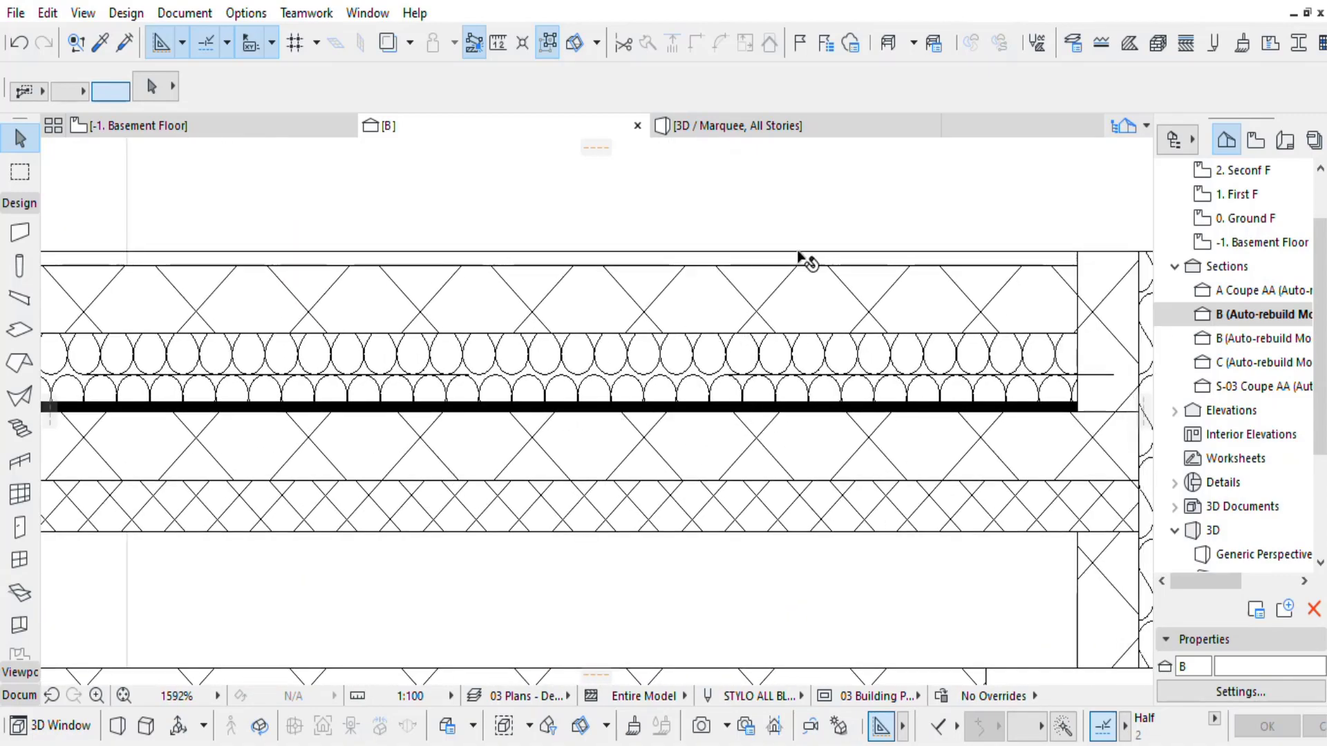
pyautogui.click(806, 131)
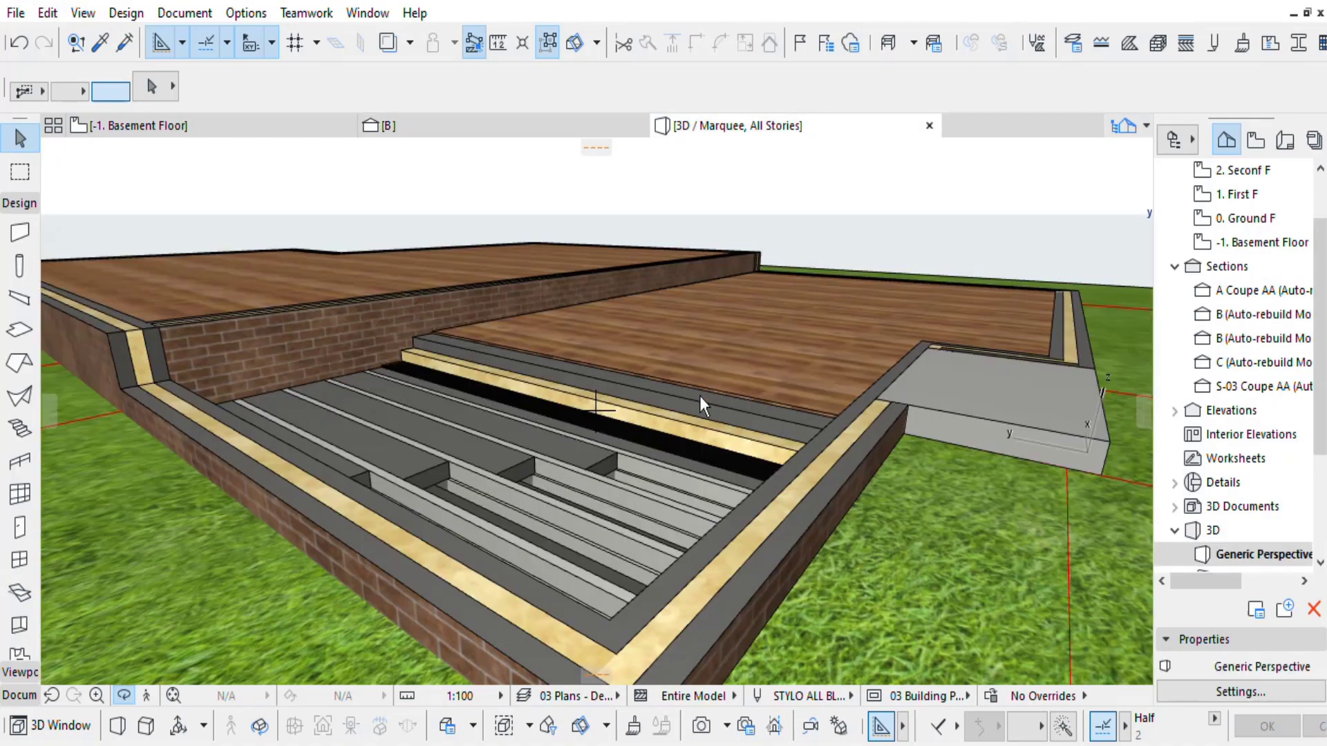
pyautogui.moveTo(761, 400); pyautogui.dragTo(677, 425)
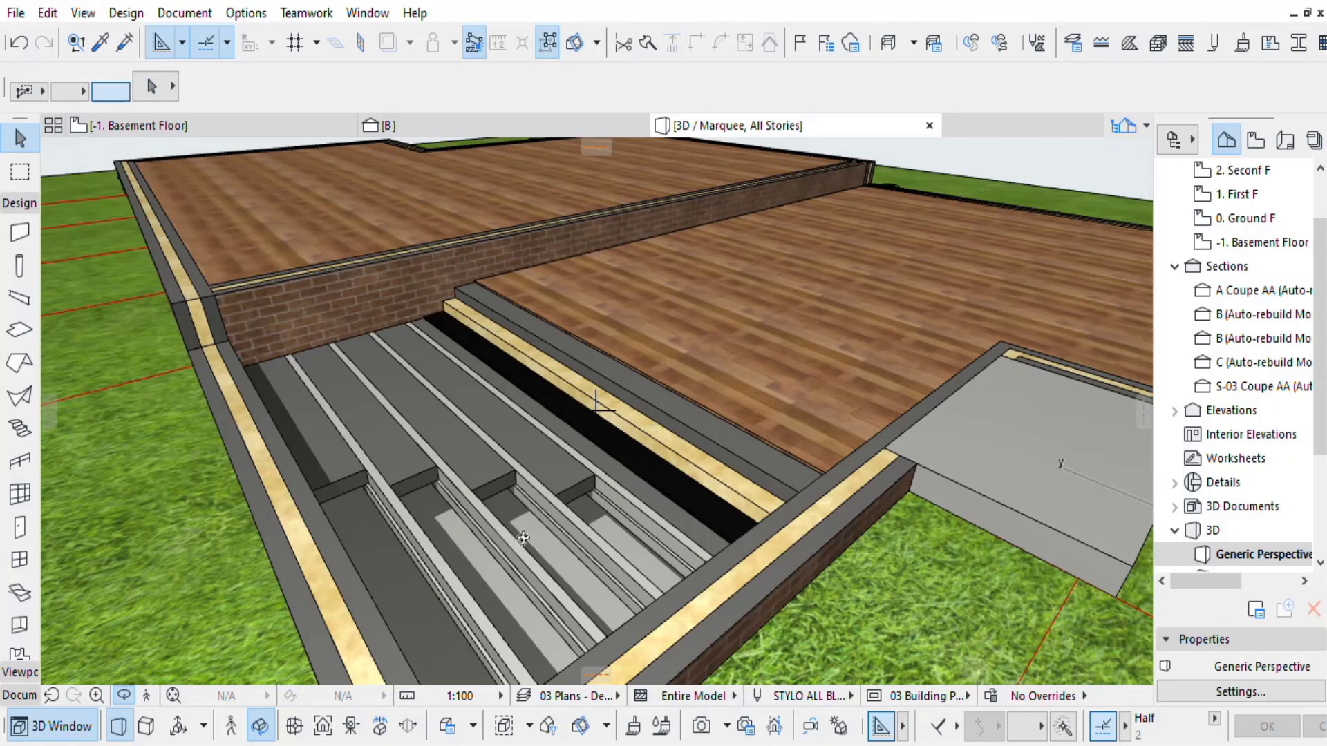
pyautogui.moveTo(523, 538); pyautogui.dragTo(551, 465, button='middle')
pyautogui.scroll(1, 495, 509)
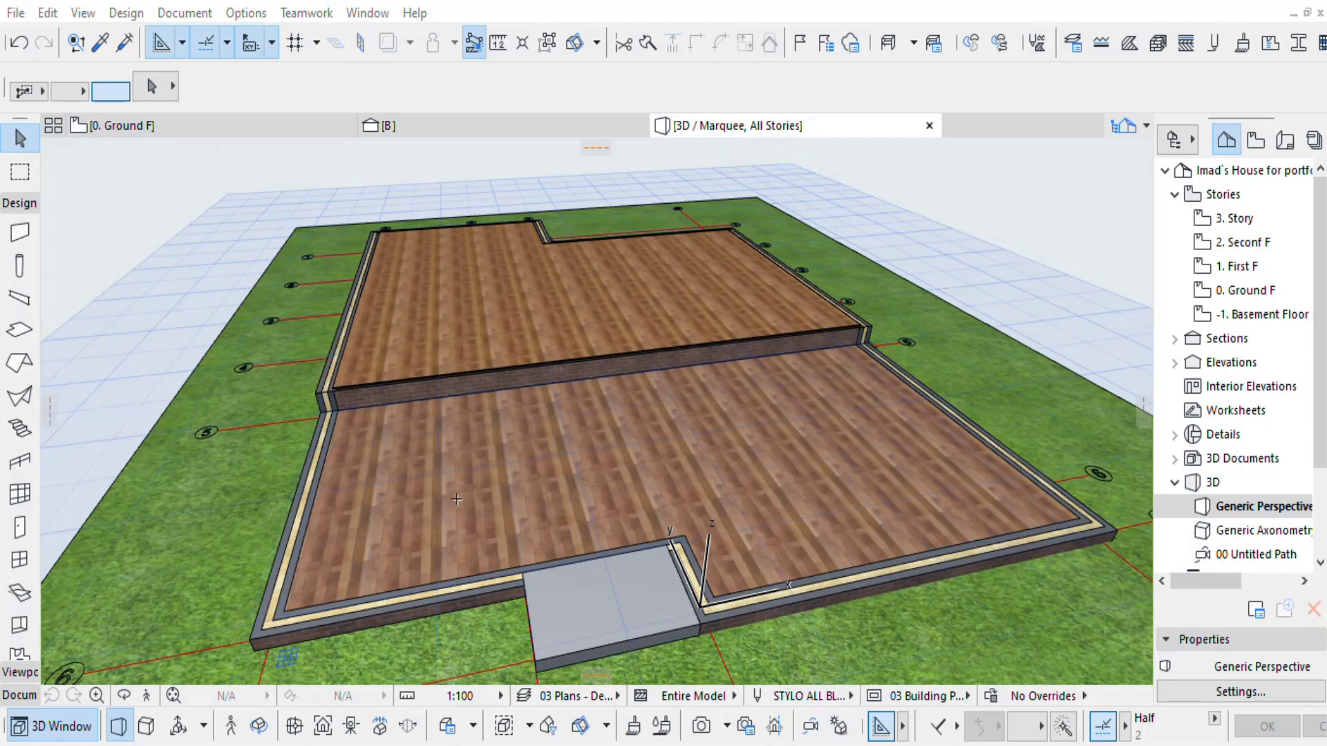
# On the Ground F floor plan, set the default wall's building material to Brick - Finish.
pyautogui.click(241, 133)
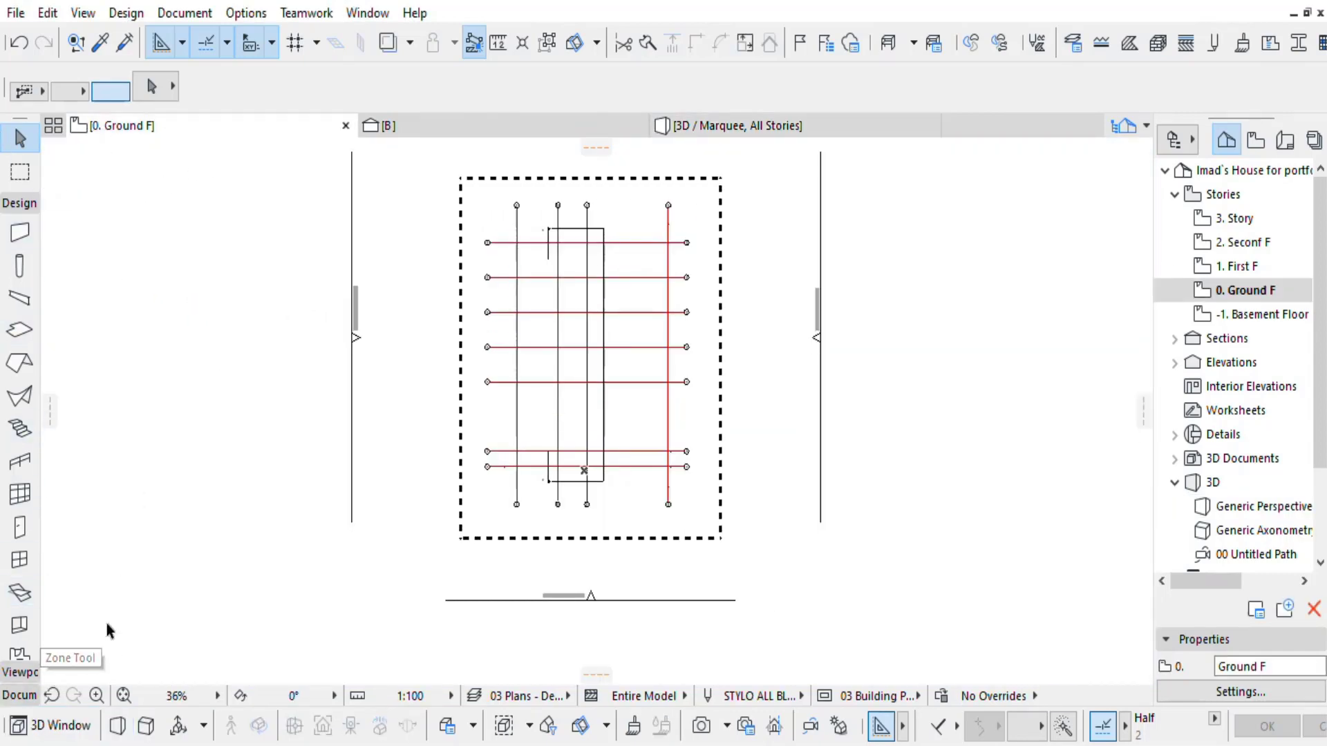
pyautogui.click(19, 232)
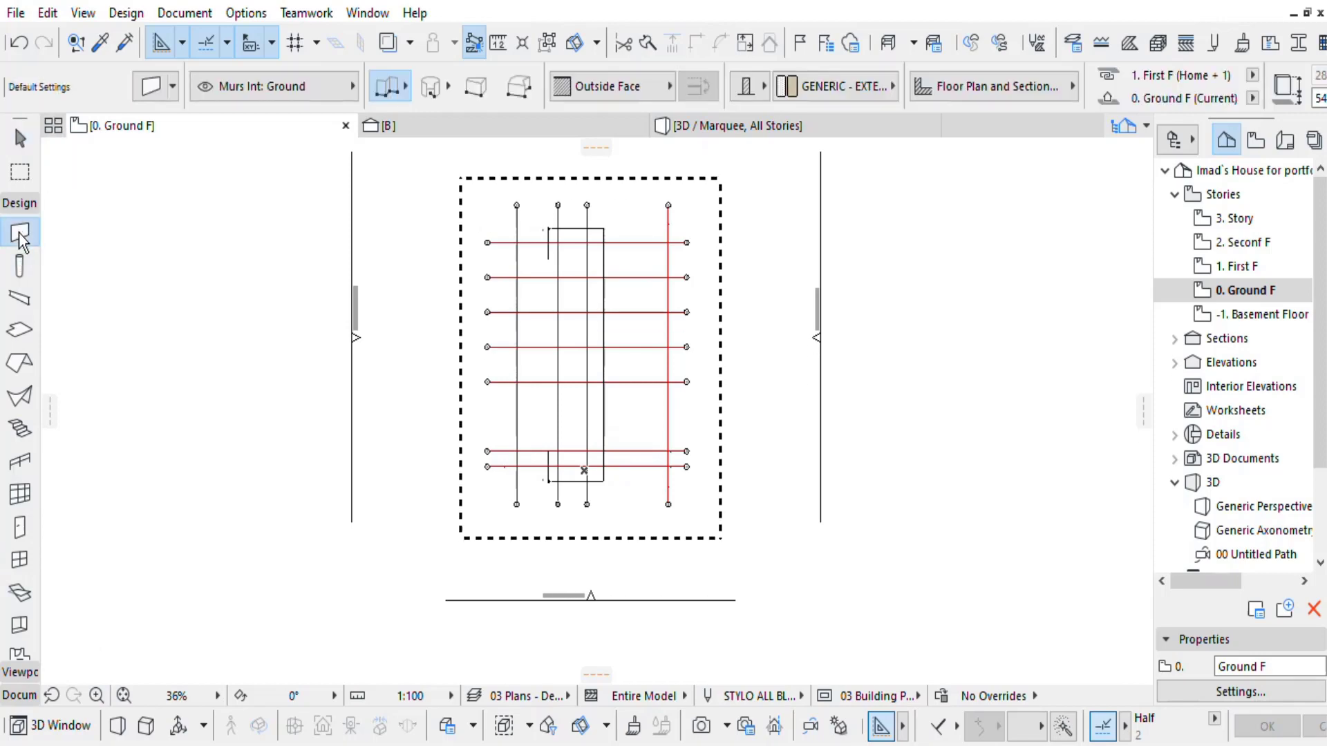
pyautogui.click(152, 89)
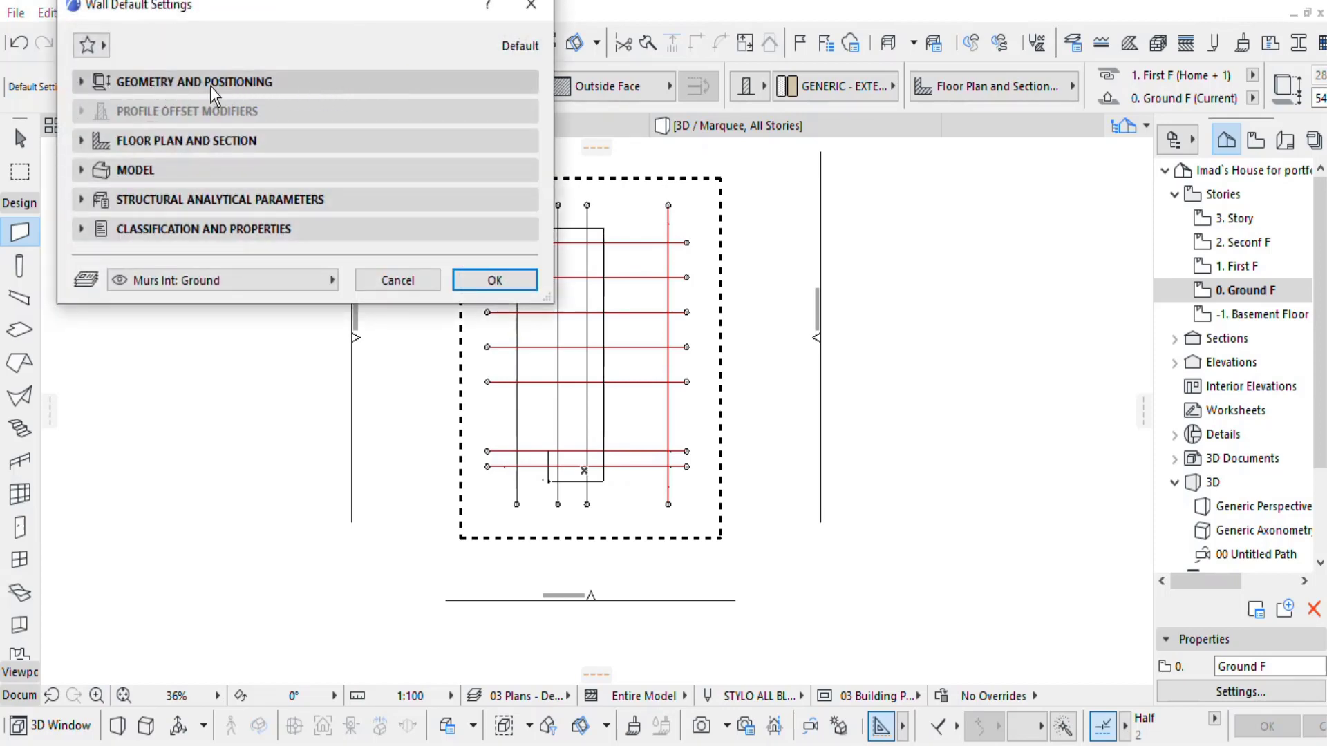
pyautogui.click(168, 81)
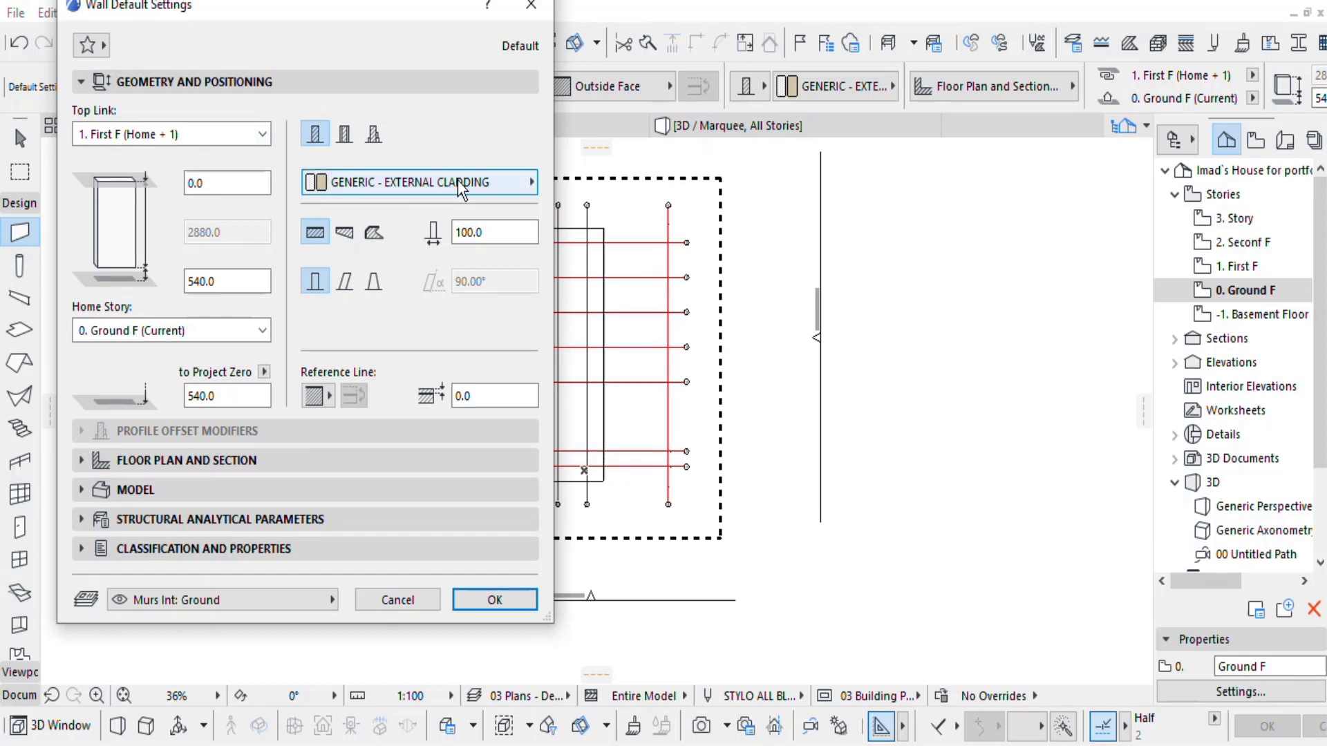
pyautogui.click(486, 188)
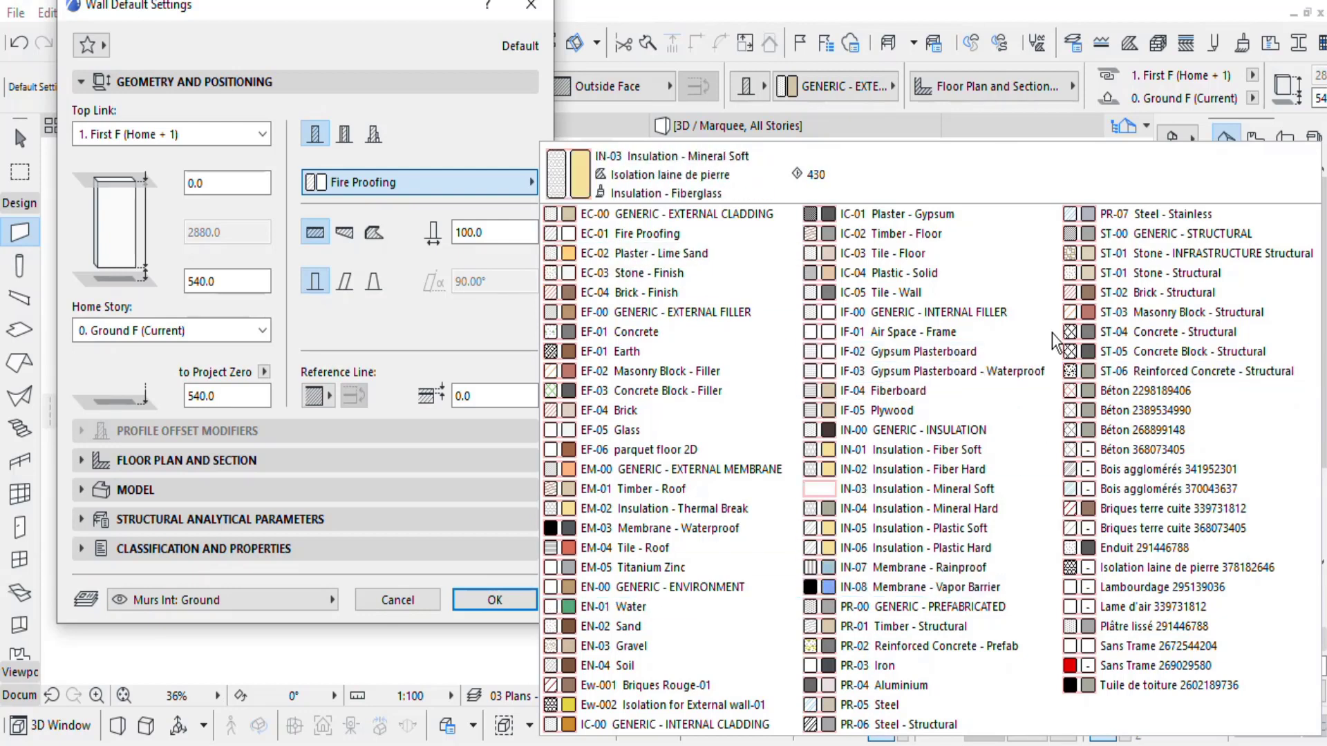
pyautogui.click(640, 291)
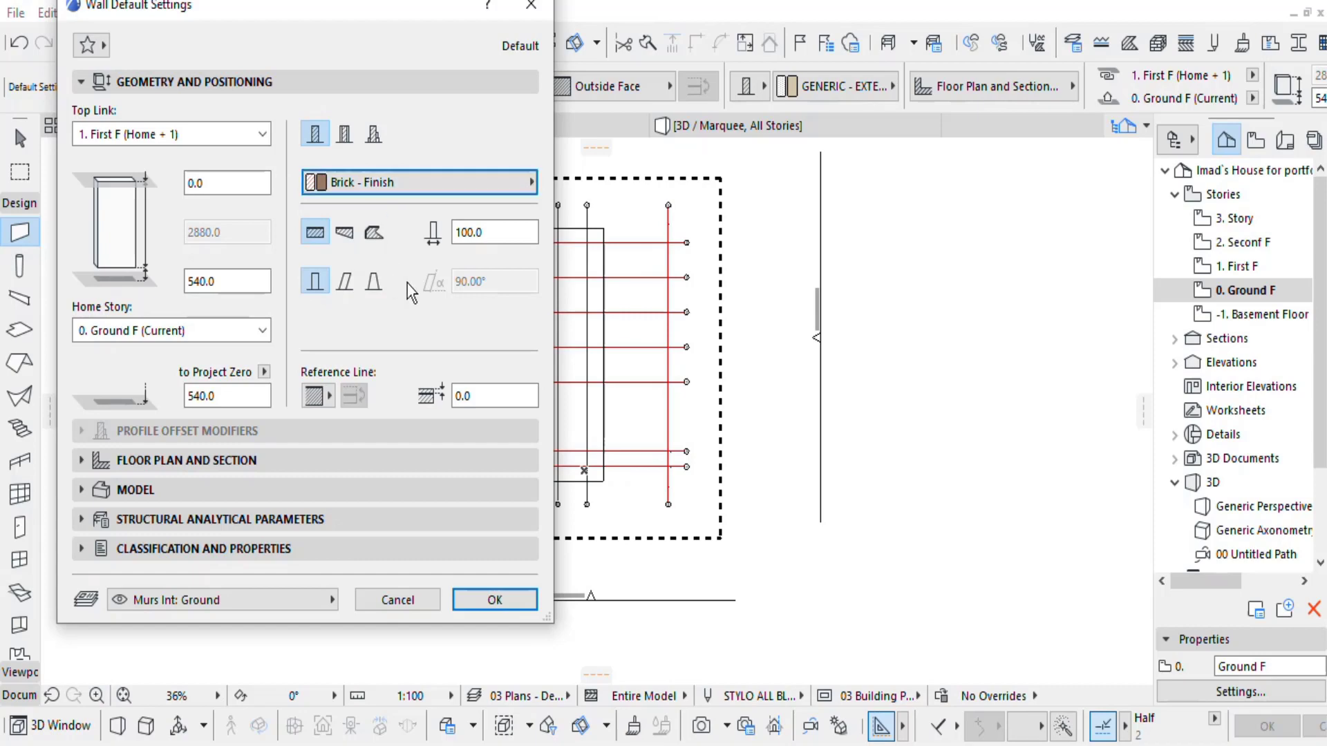
# Set the default wall to 300 mm thickness, a 180 mm base offset from the home story and a Center reference line.
pyautogui.moveTo(504, 232); pyautogui.dragTo(459, 232)
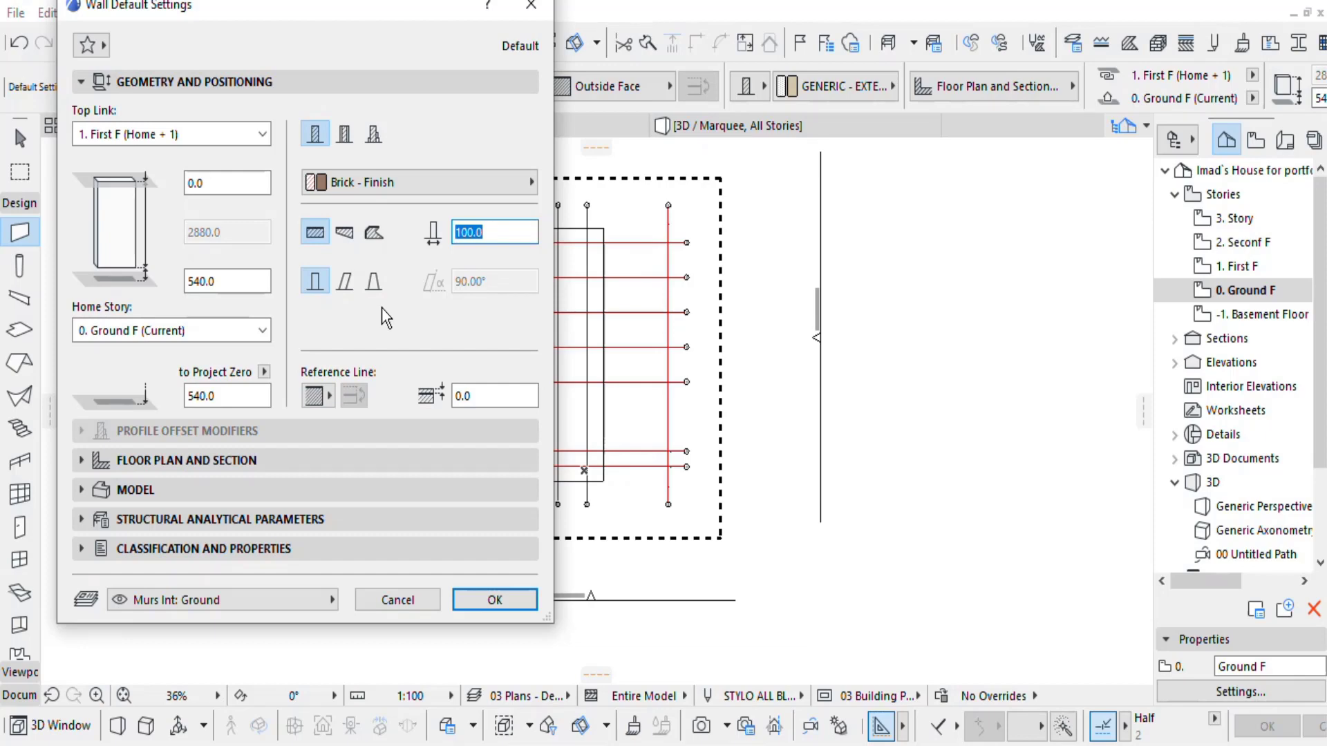
pyautogui.write('300')
pyautogui.moveTo(231, 282); pyautogui.dragTo(169, 282)
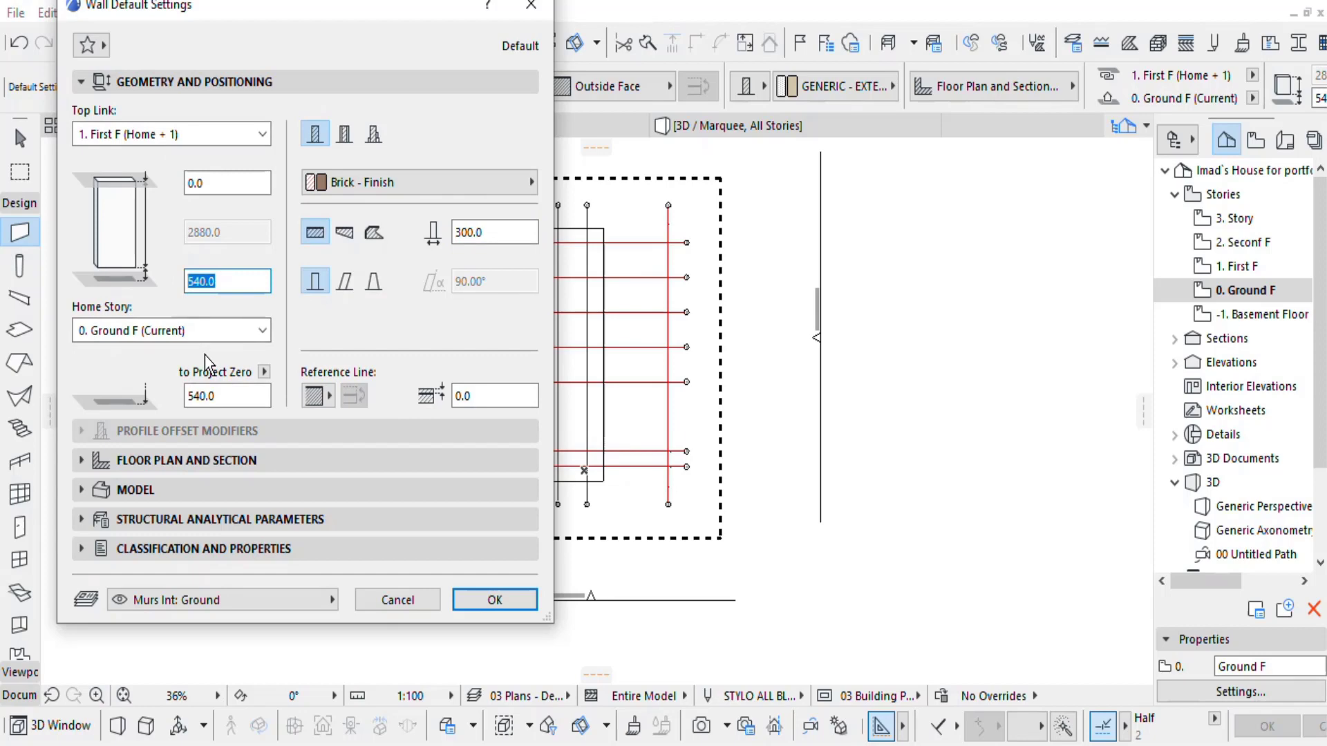
pyautogui.write('180.0')
pyautogui.click(324, 400)
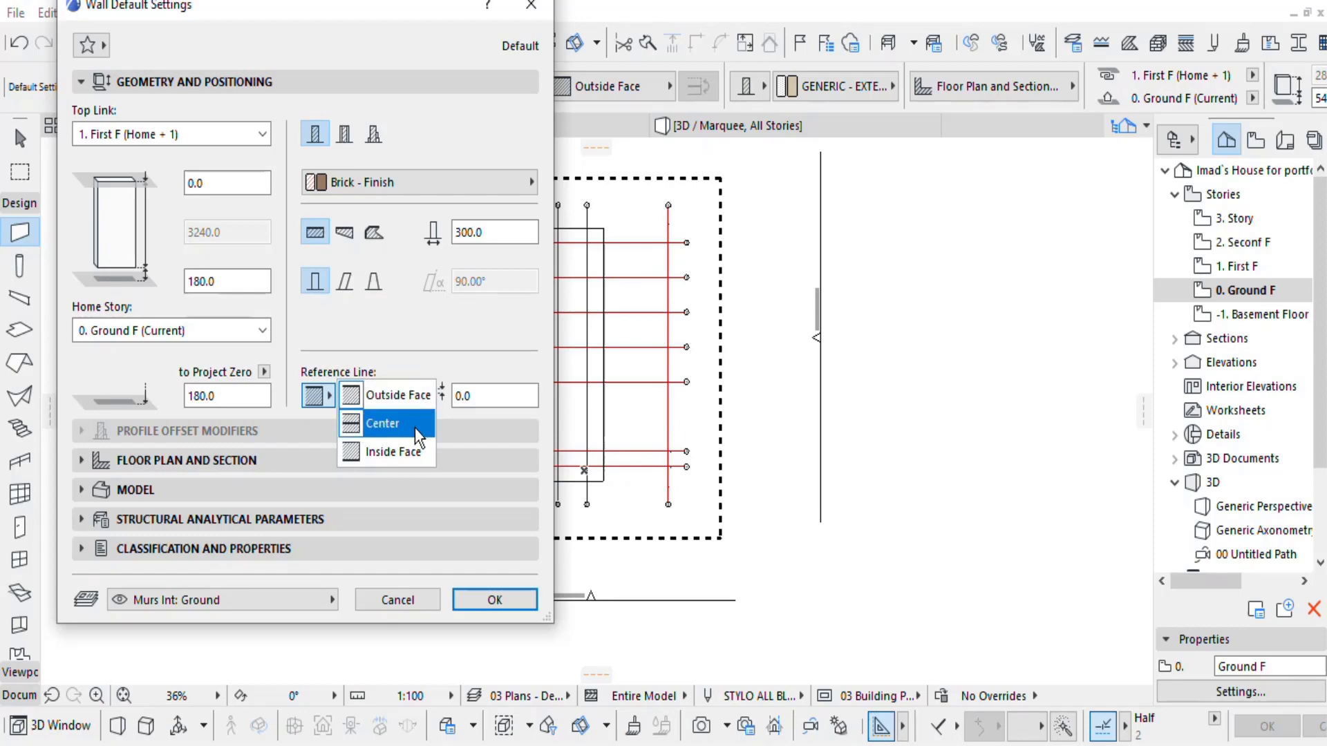
pyautogui.click(385, 431)
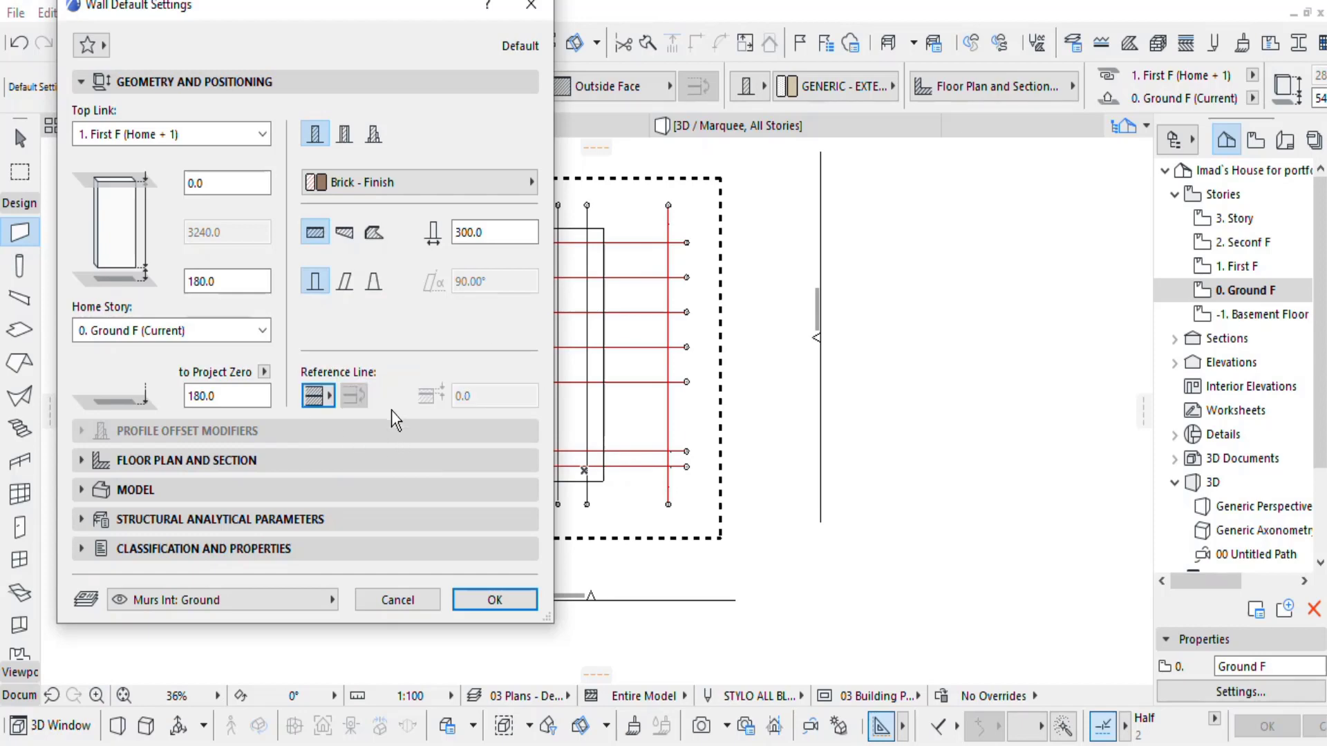
pyautogui.click(494, 599)
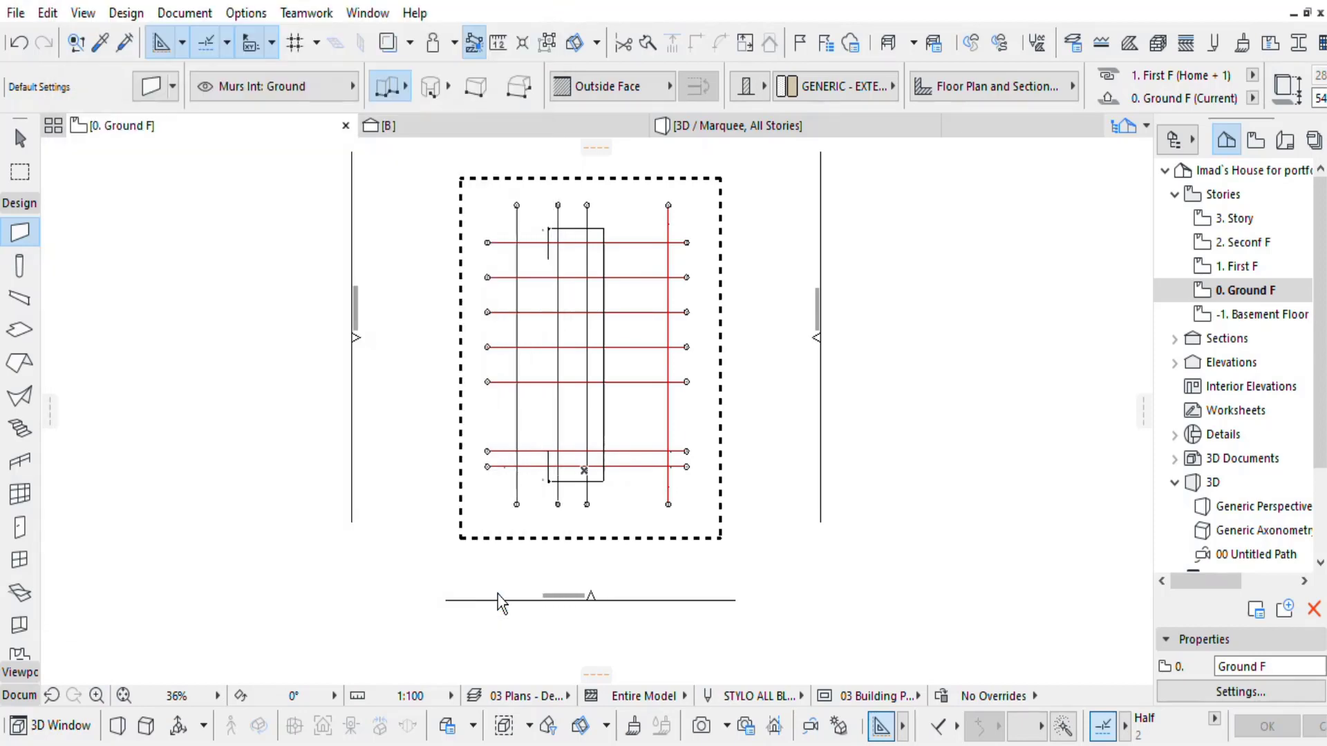
# Start a chained wall at the intersection of axes A and 6 and run it along axis 6 to axis b.
pyautogui.click(392, 83)
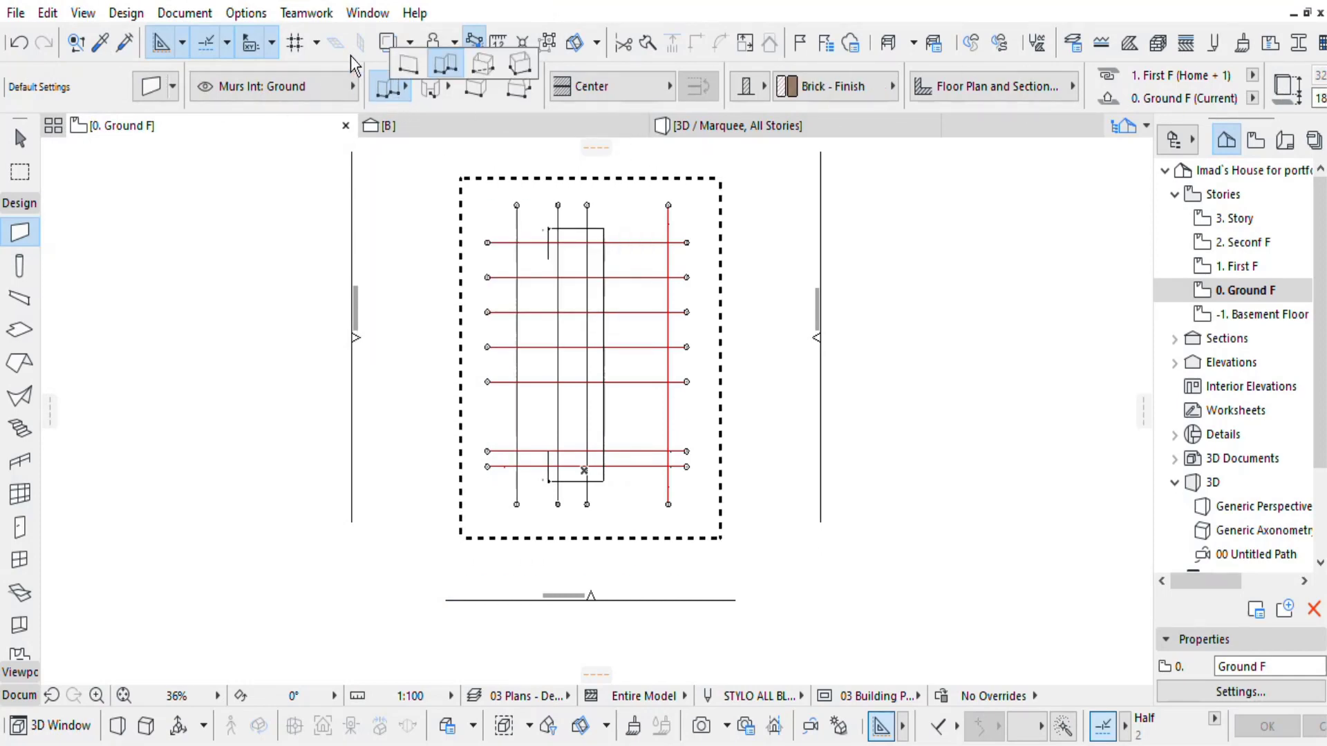
pyautogui.click(451, 63)
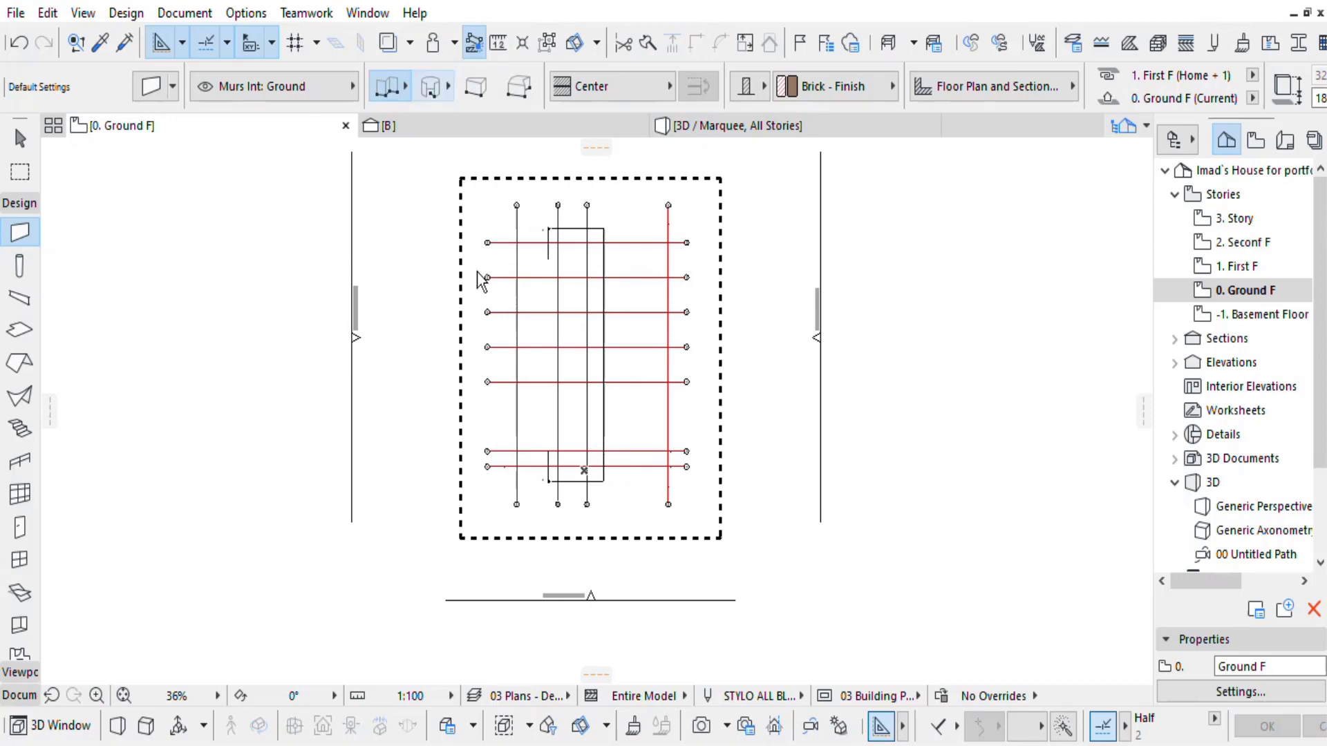
pyautogui.scroll(5, 513, 461)
pyautogui.moveTo(415, 425); pyautogui.dragTo(337, 421, button='middle')
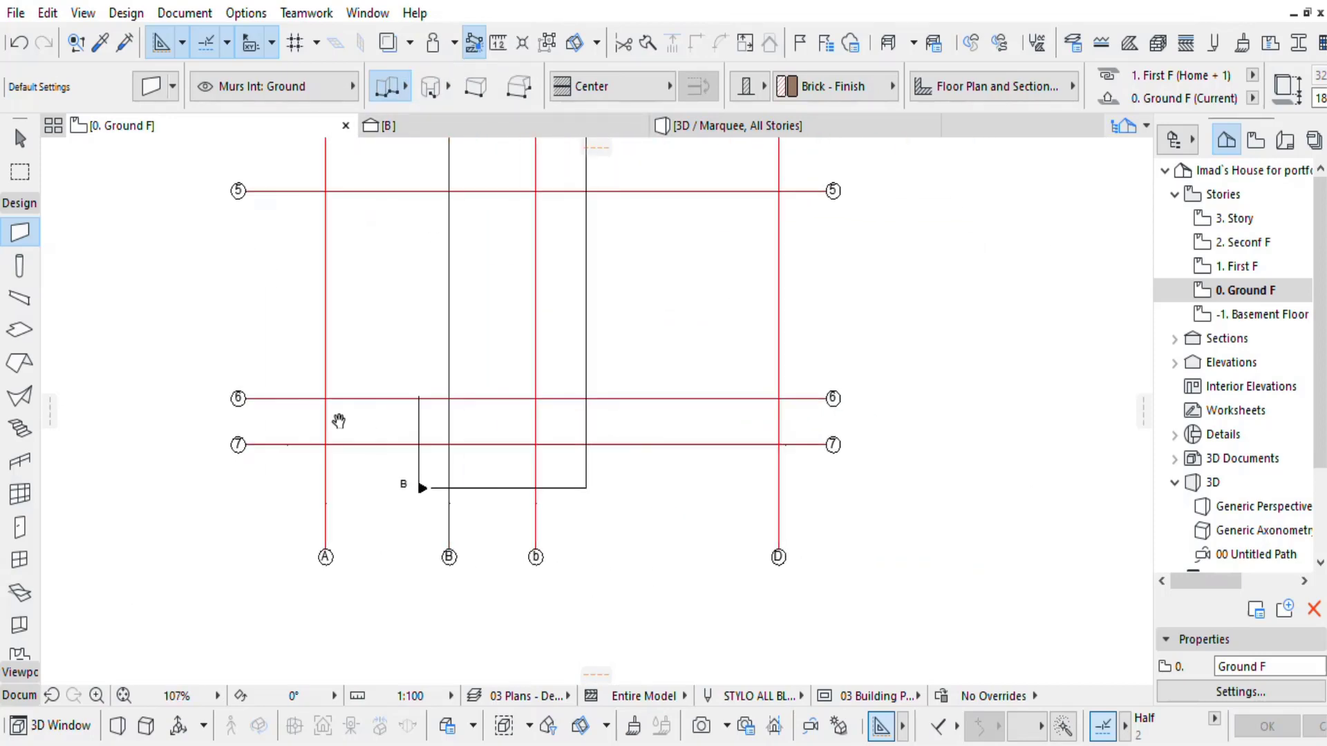
pyautogui.click(325, 399)
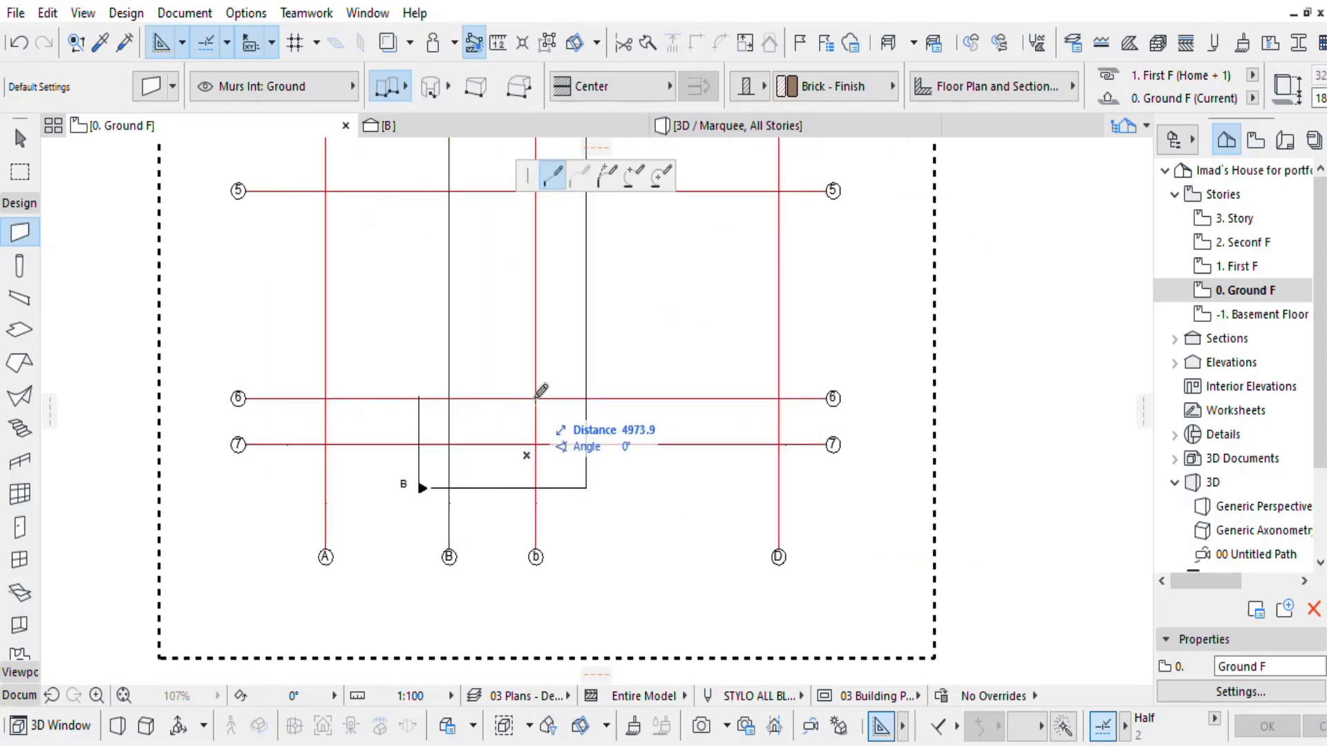
pyautogui.click(535, 398)
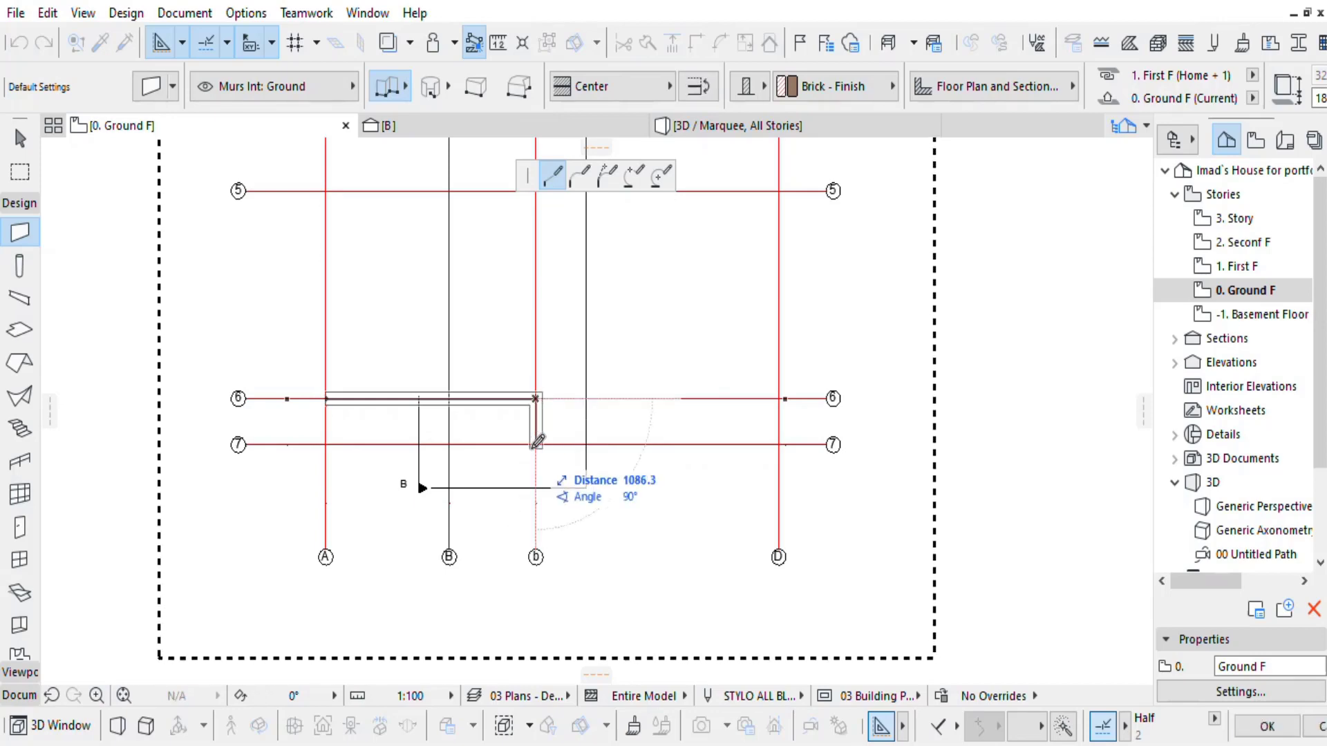
pyautogui.click(535, 445)
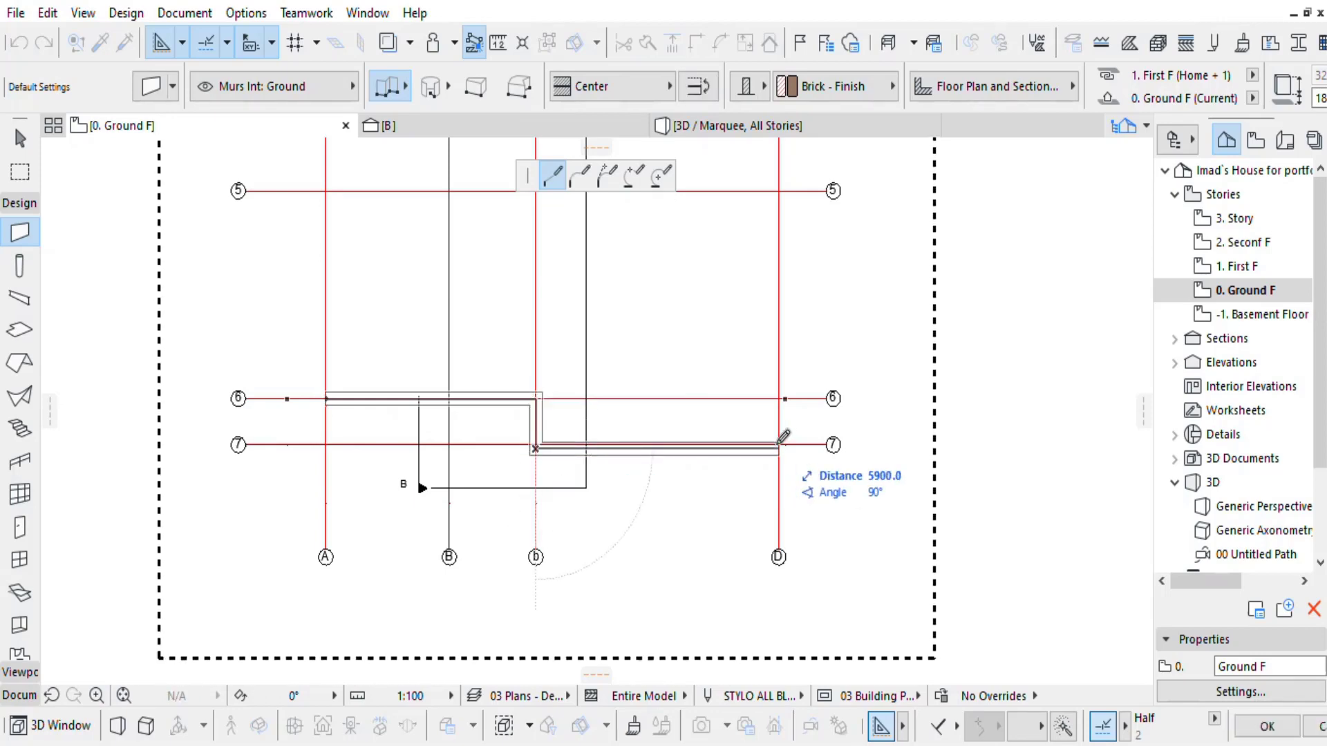
pyautogui.scroll(3, 782, 437)
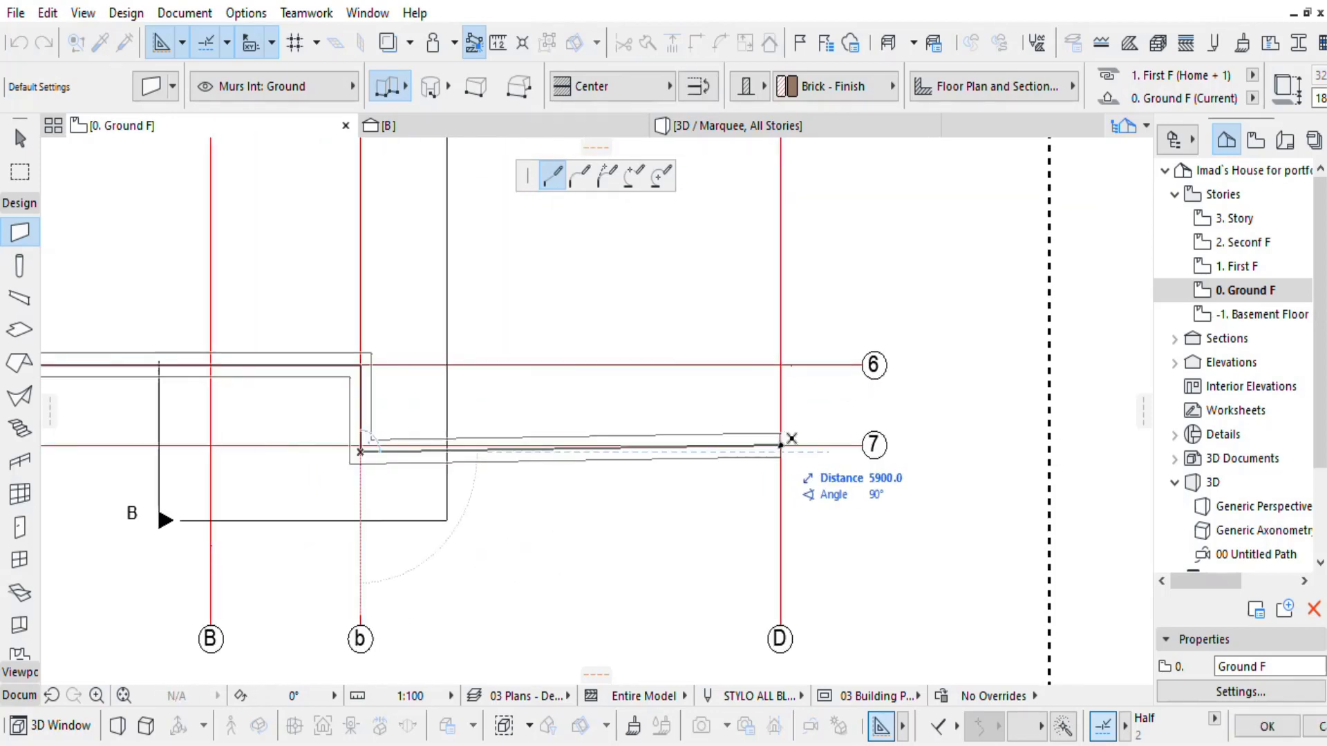
pyautogui.doubleClick(780, 448)
pyautogui.press('BackSpace')
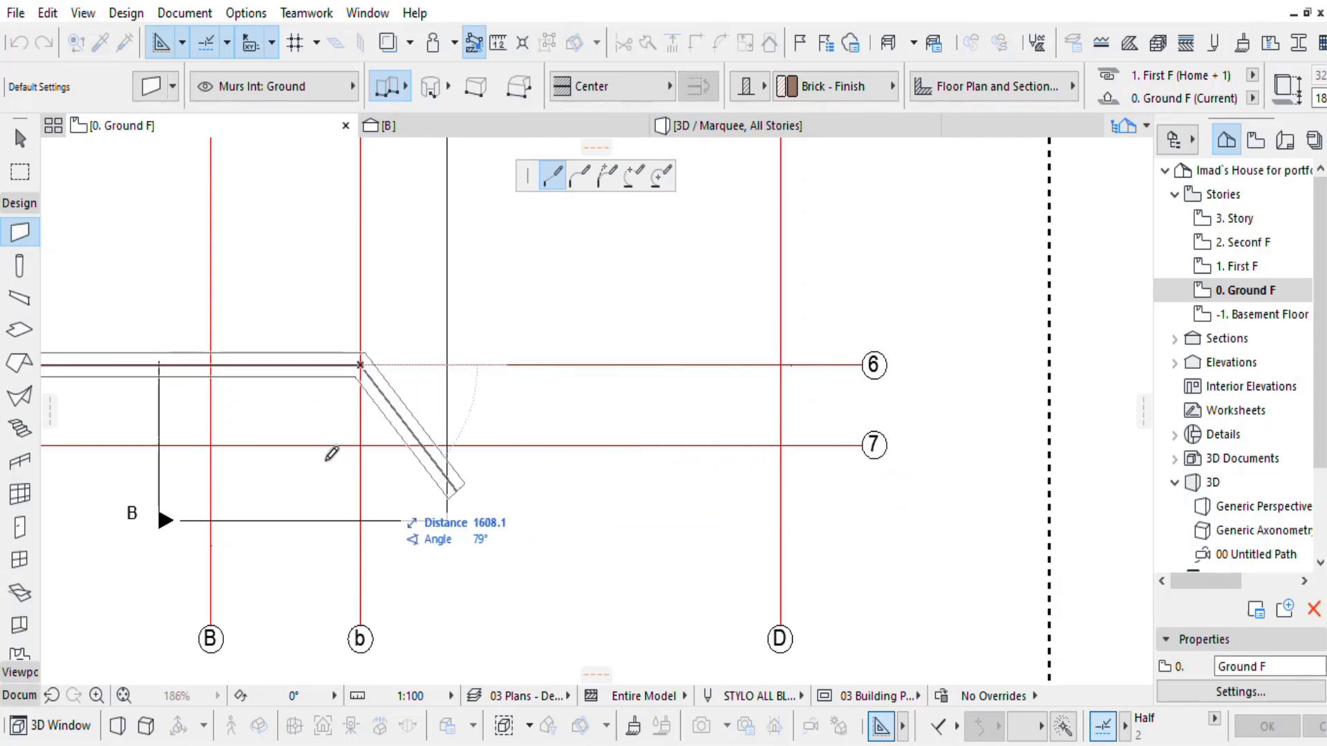
# Continue the wall chain along axis b to axis 7, along axis 7 to axis D, and along axis D to axis 2.
pyautogui.click(360, 446)
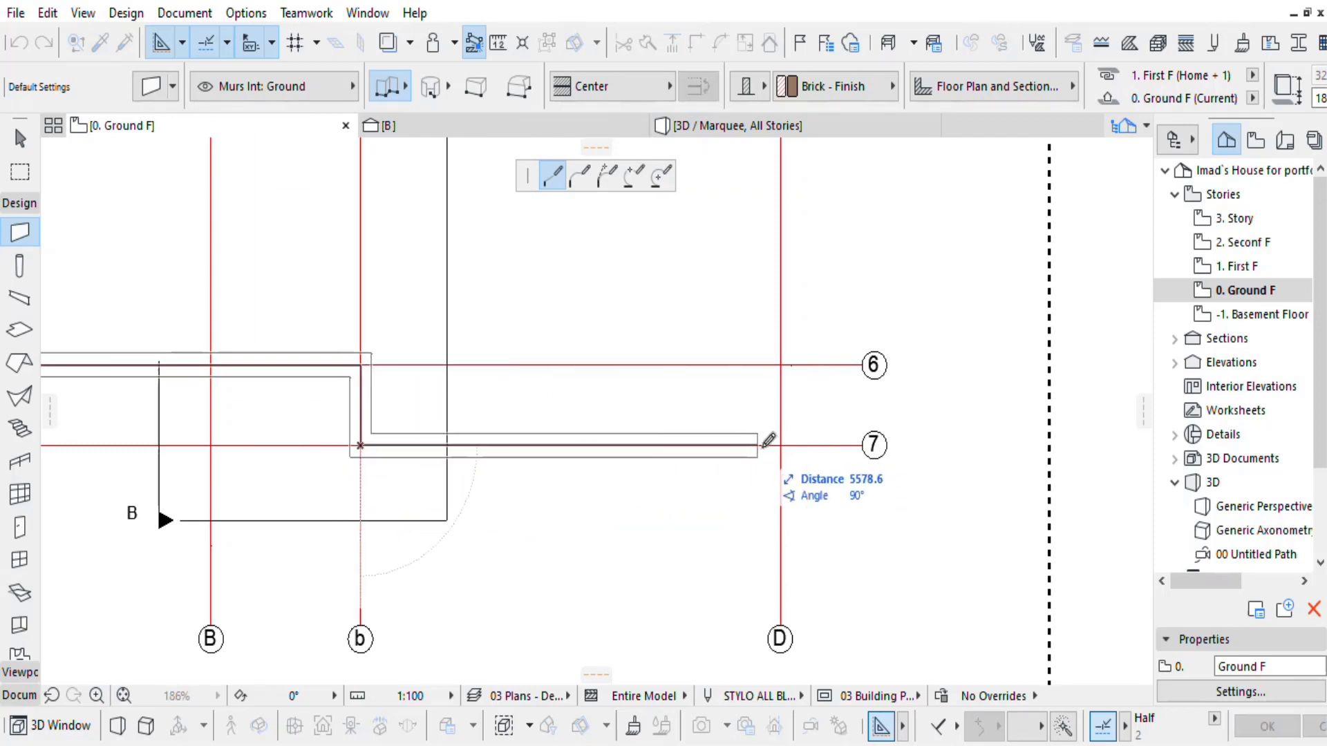
pyautogui.click(780, 446)
pyautogui.scroll(-5, 783, 285)
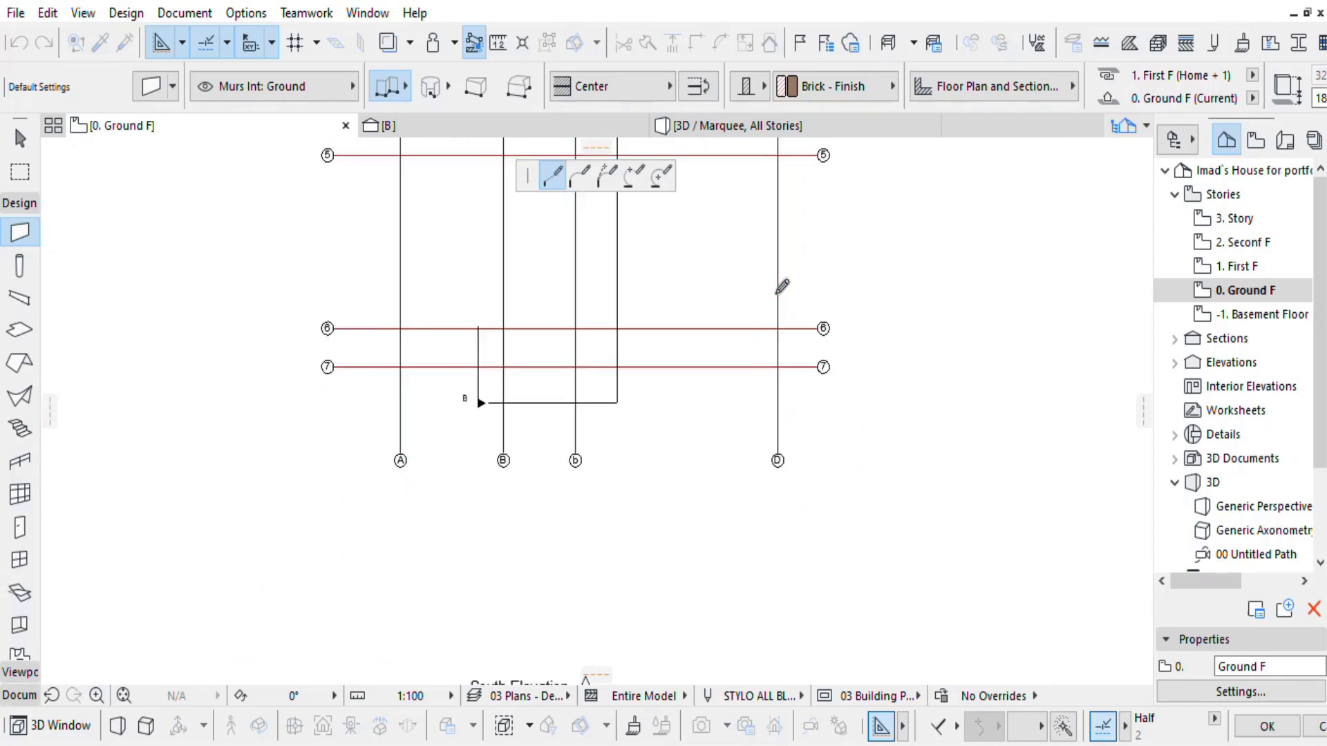
pyautogui.scroll(3, 773, 328)
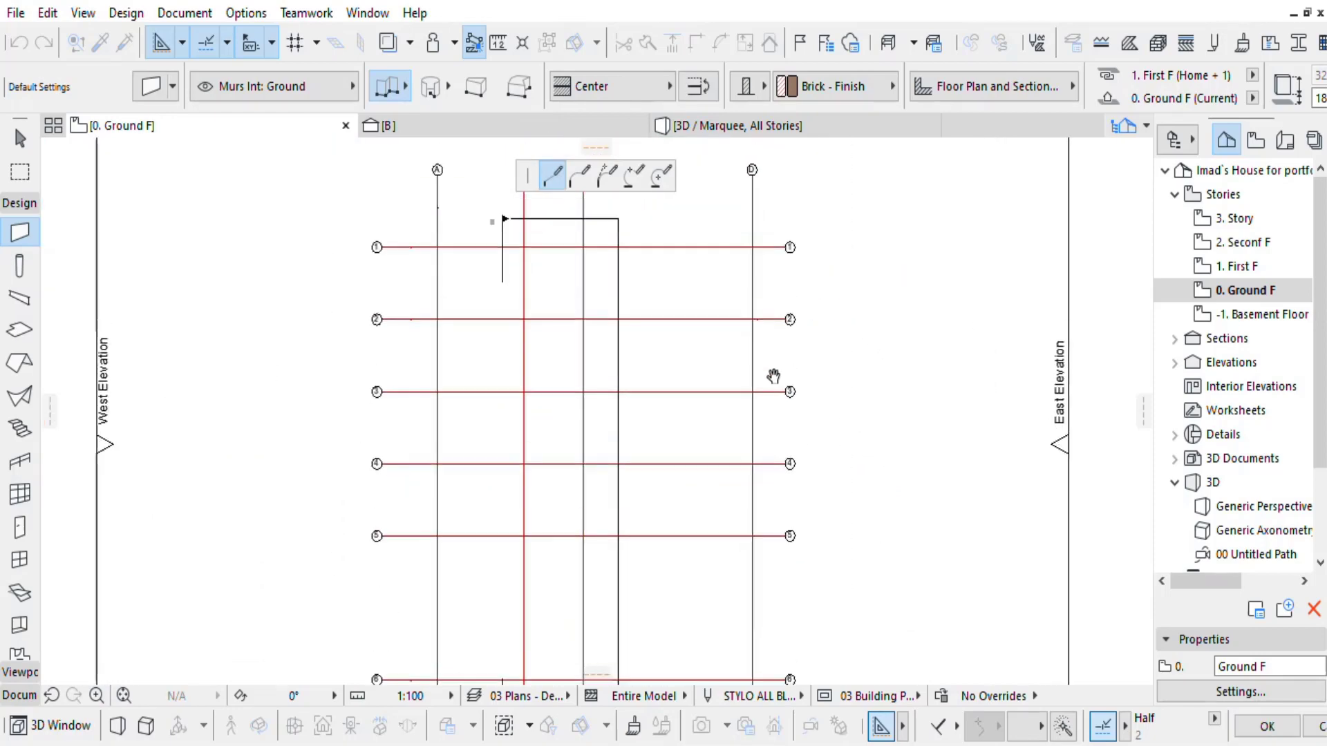
pyautogui.click(669, 365)
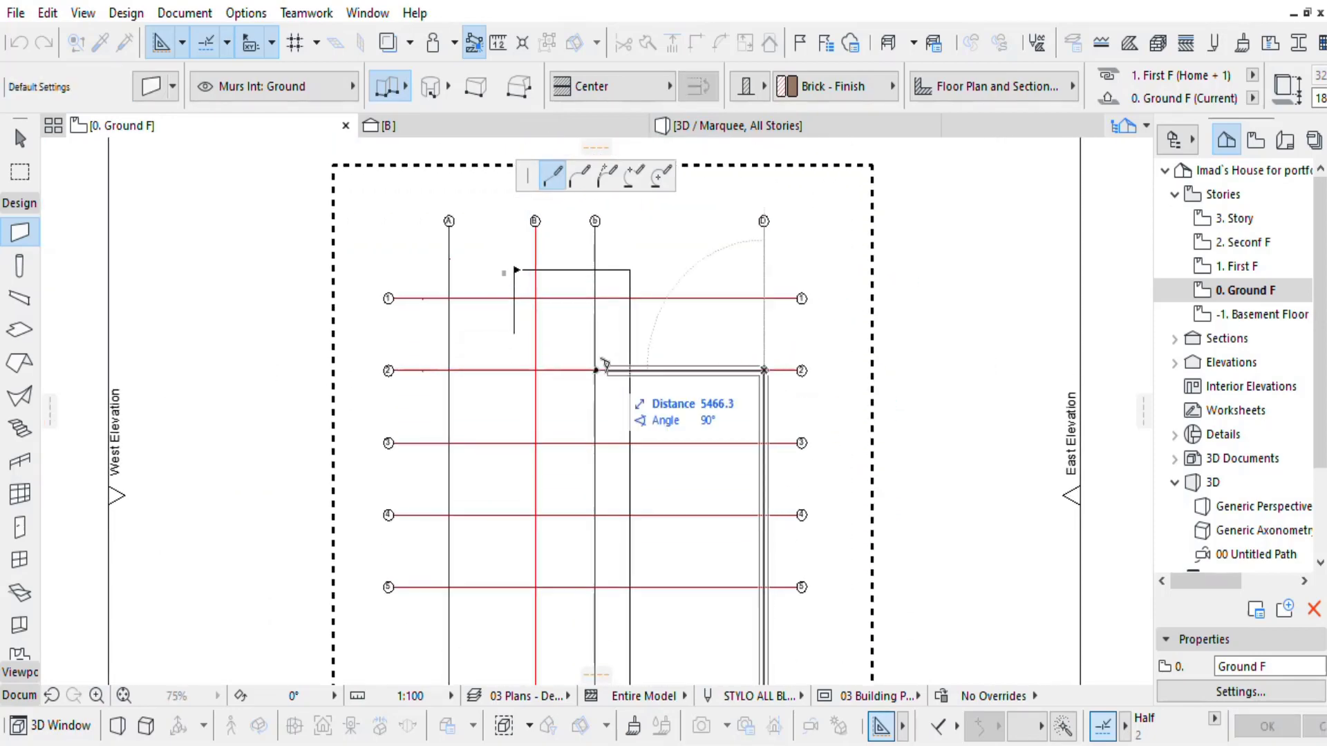
# Run the walls along axis 2 to axis b, axis b to axis 1 and axis 1 to axis A, closing the outline at the A/6 starting point.
pyautogui.click(594, 370)
pyautogui.click(595, 298)
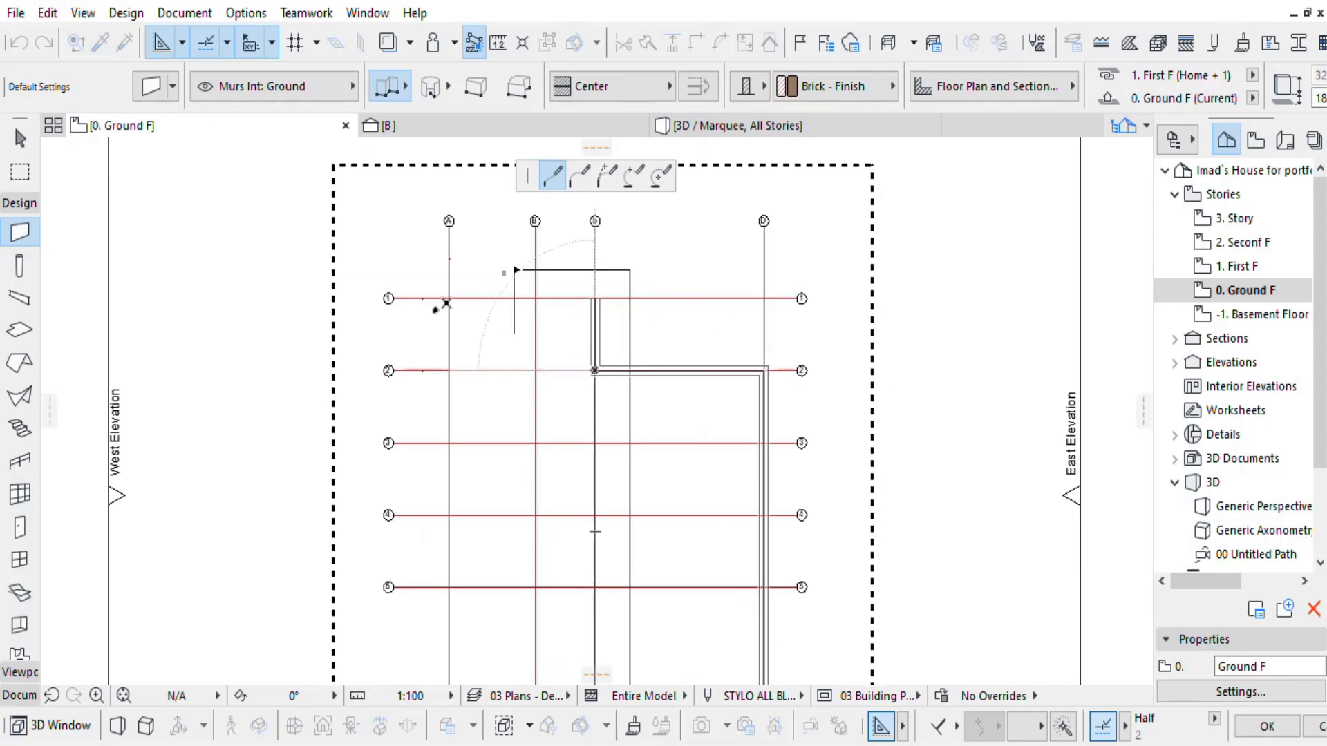
pyautogui.scroll(-3, 451, 495)
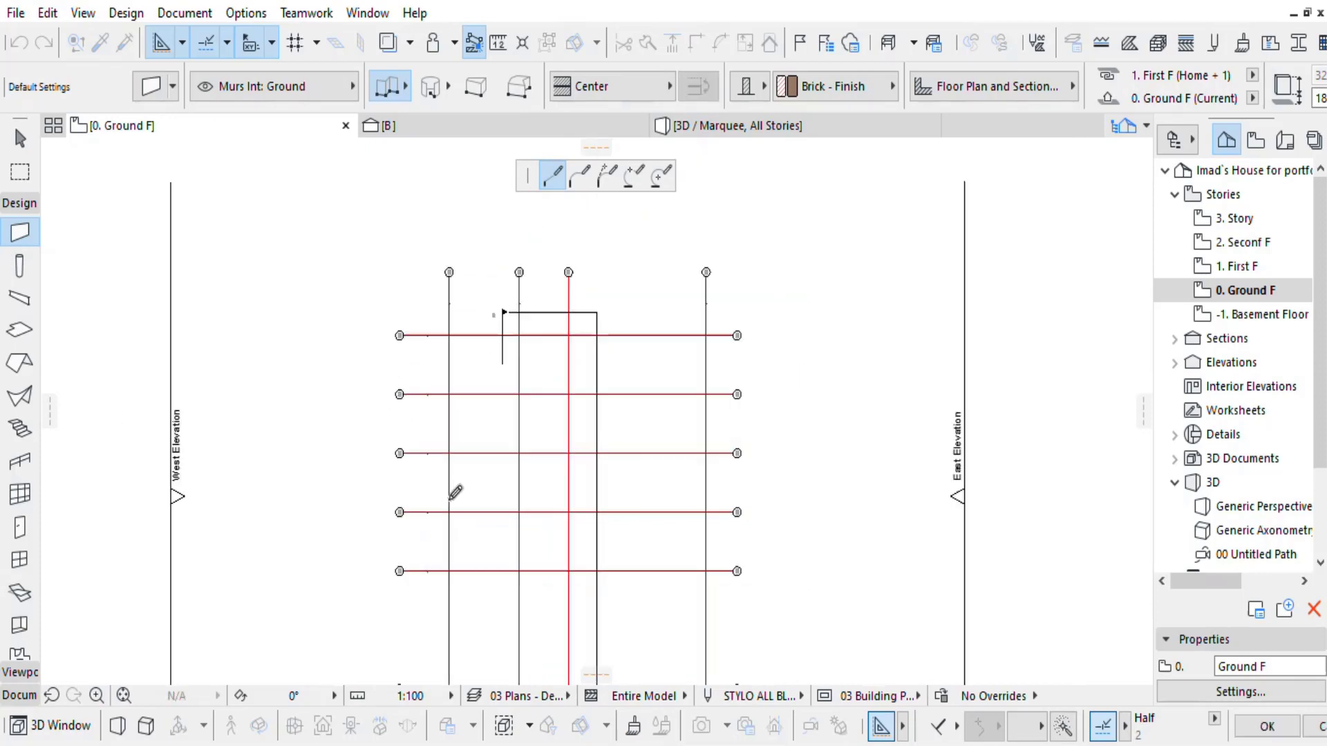
pyautogui.moveTo(449, 472); pyautogui.dragTo(425, 309, button='middle')
pyautogui.scroll(4, 424, 512)
pyautogui.scroll(3, 446, 541)
pyautogui.moveTo(445, 540); pyautogui.dragTo(356, 474, button='middle')
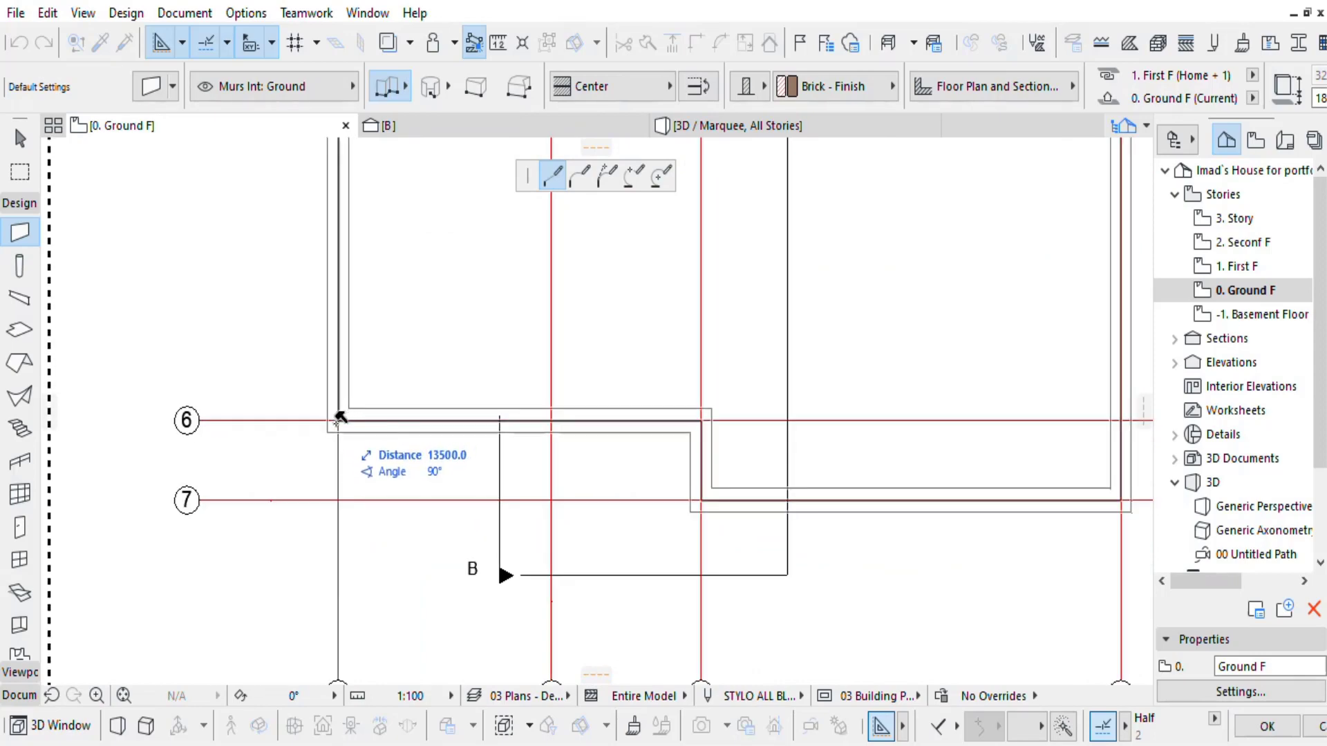
pyautogui.click(339, 418)
pyautogui.scroll(-1, 338, 419)
pyautogui.scroll(-5, 343, 420)
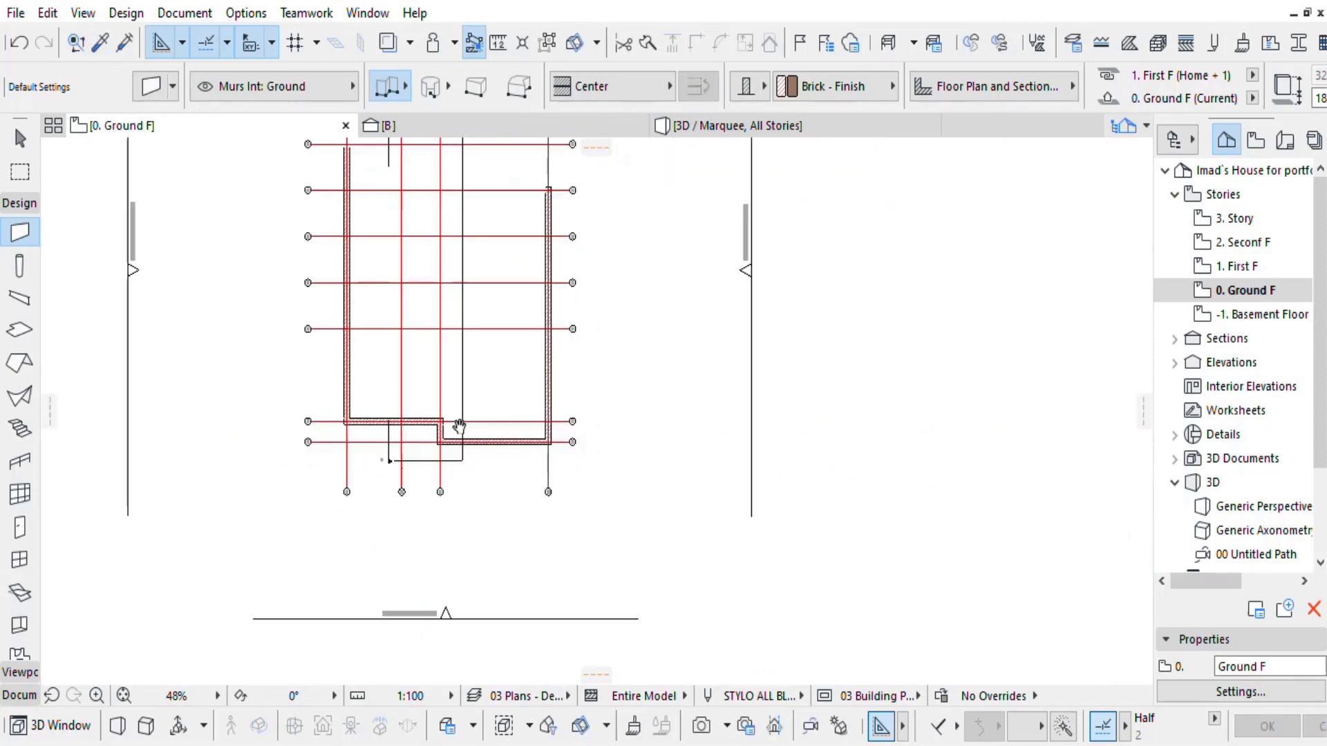
# Enclose the whole house plan and its grid in a marquee and show the marquee area in 3D.
pyautogui.moveTo(458, 429); pyautogui.dragTo(493, 517, button='middle')
pyautogui.scroll(2, 478, 487)
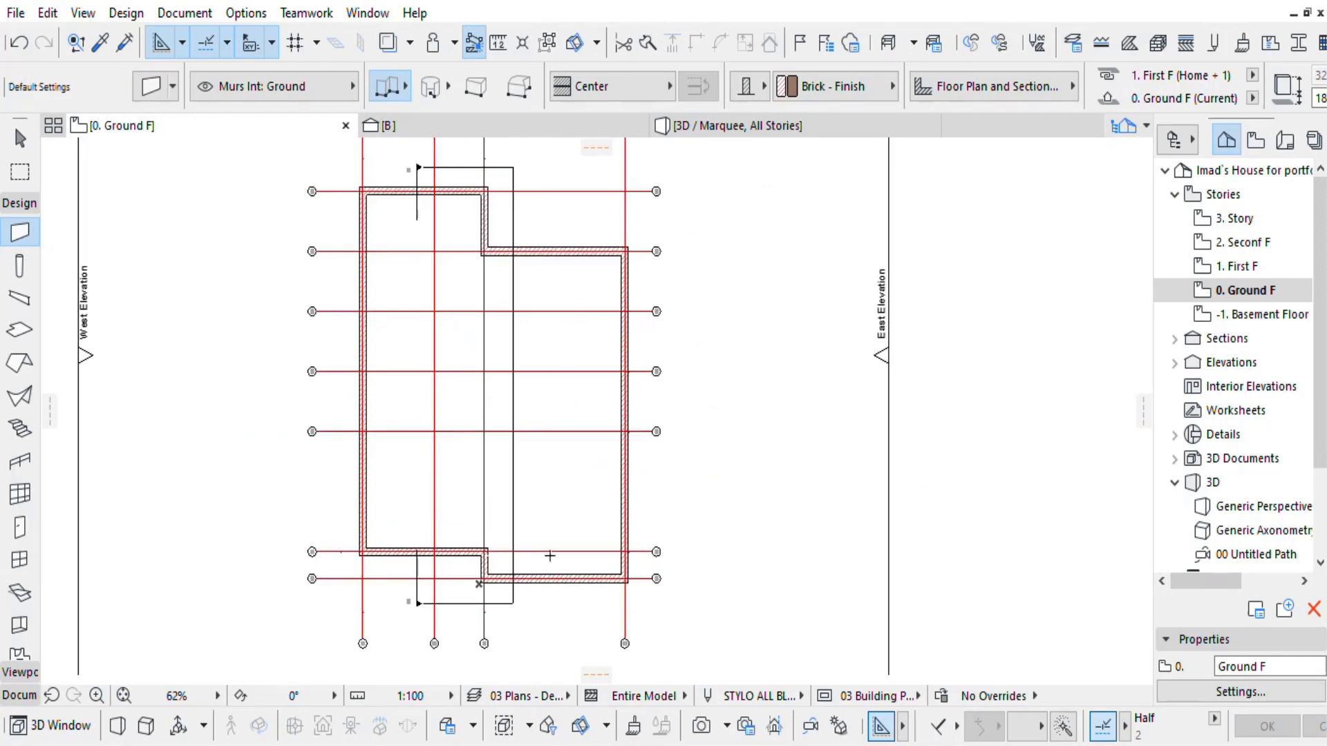
pyautogui.scroll(-3, 483, 354)
pyautogui.moveTo(486, 358); pyautogui.dragTo(553, 338, button='middle')
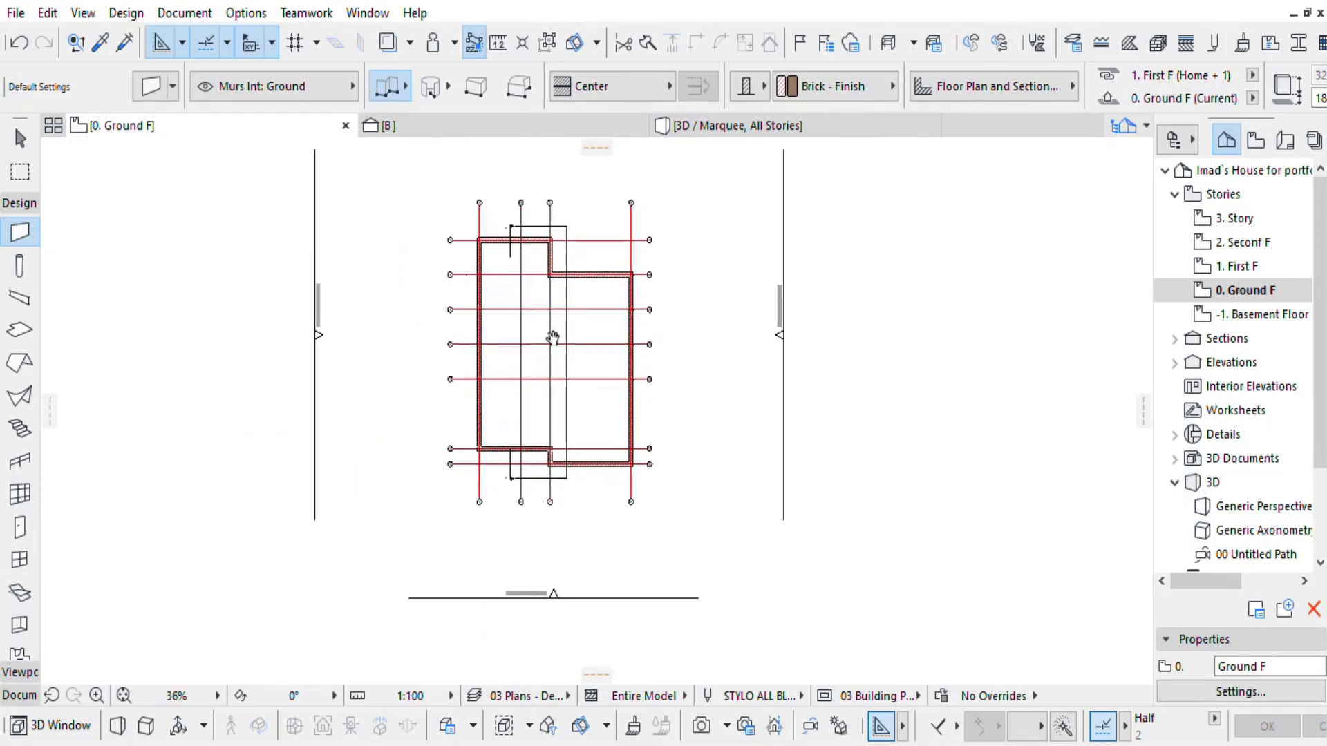
pyautogui.click(23, 176)
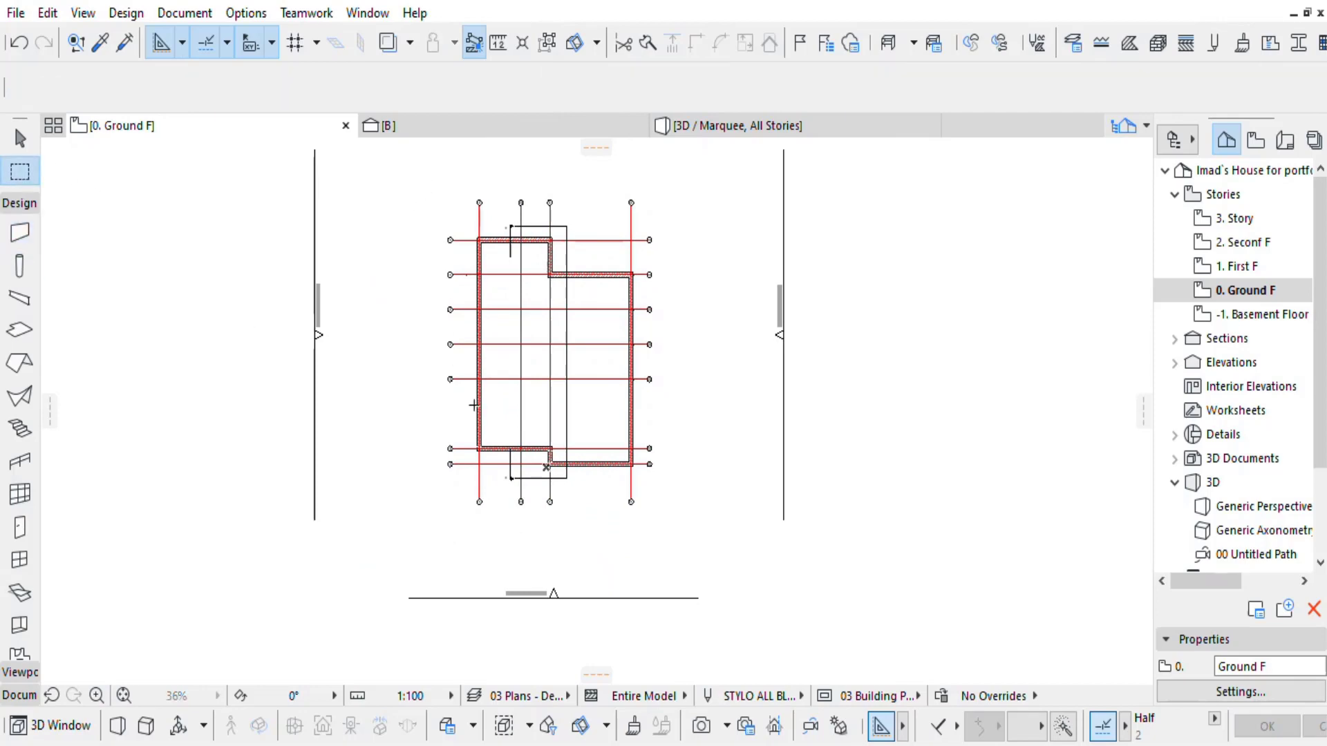
pyautogui.click(424, 176)
pyautogui.click(677, 551)
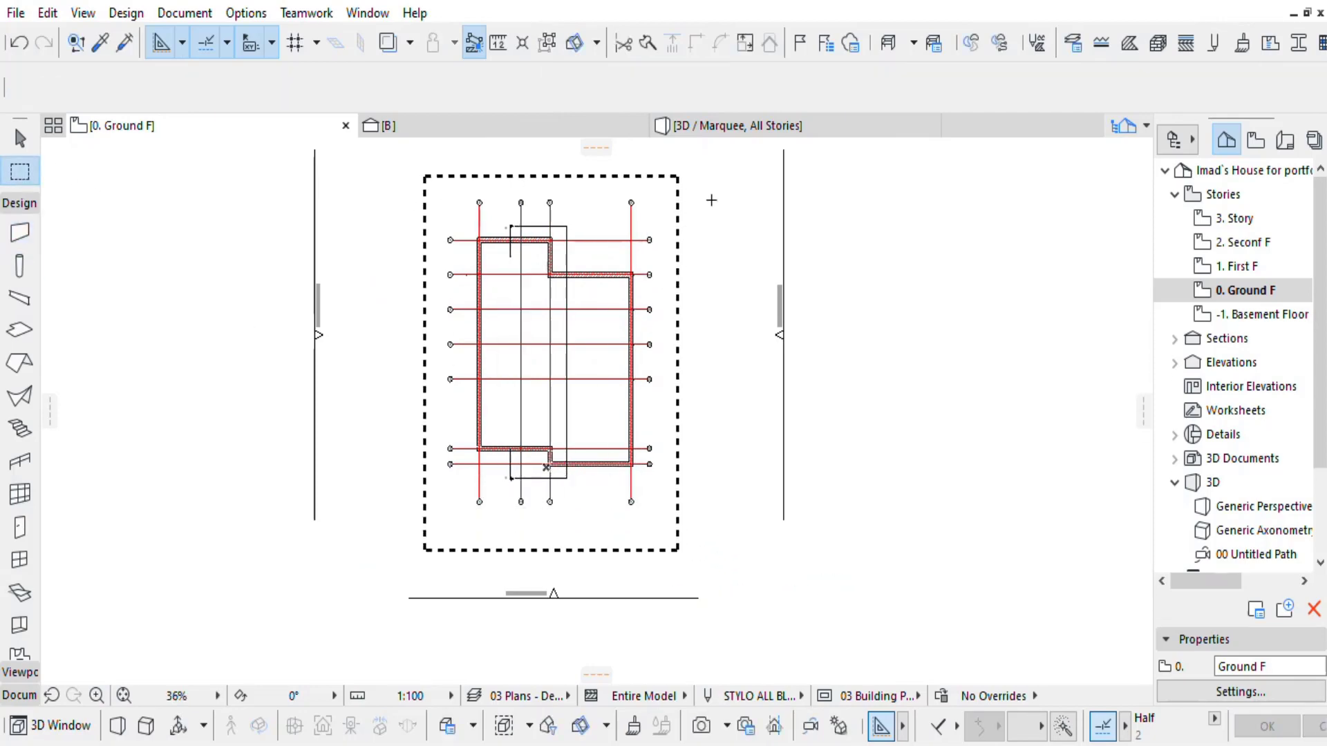
pyautogui.rightClick(712, 201)
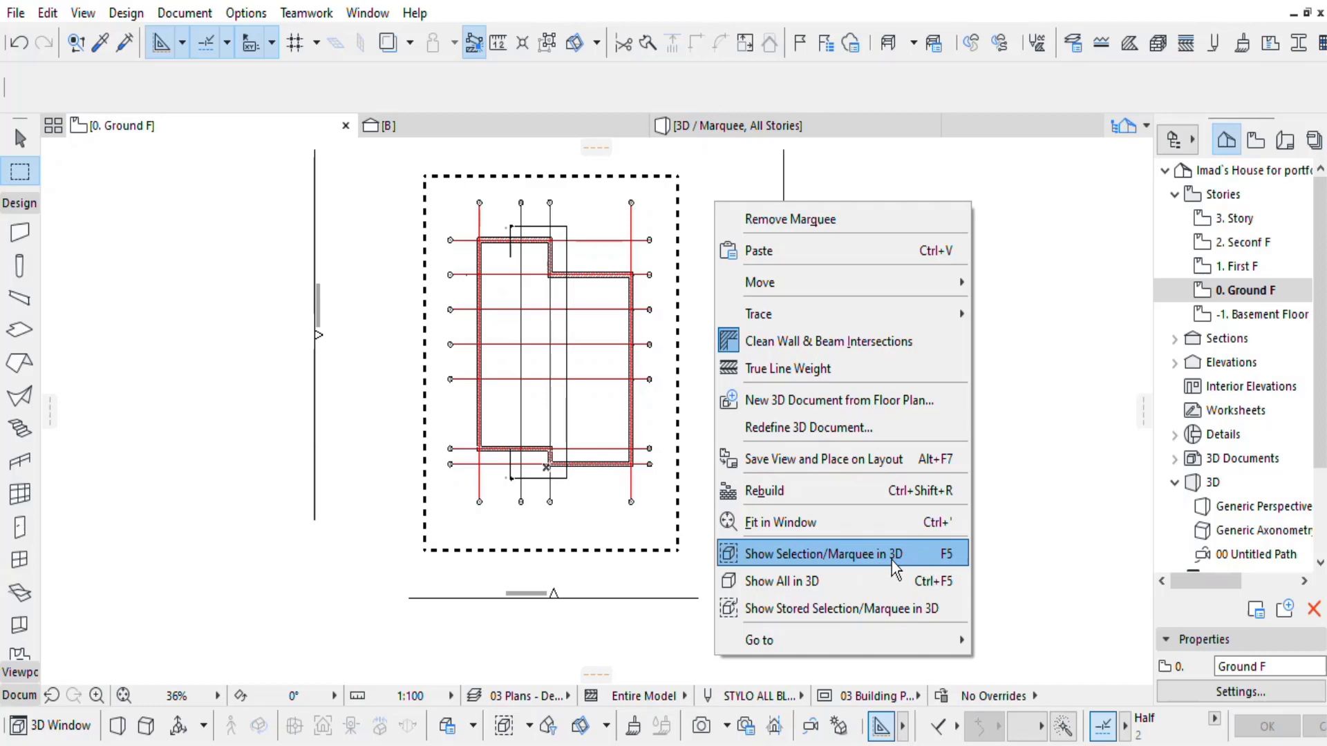
pyautogui.click(874, 556)
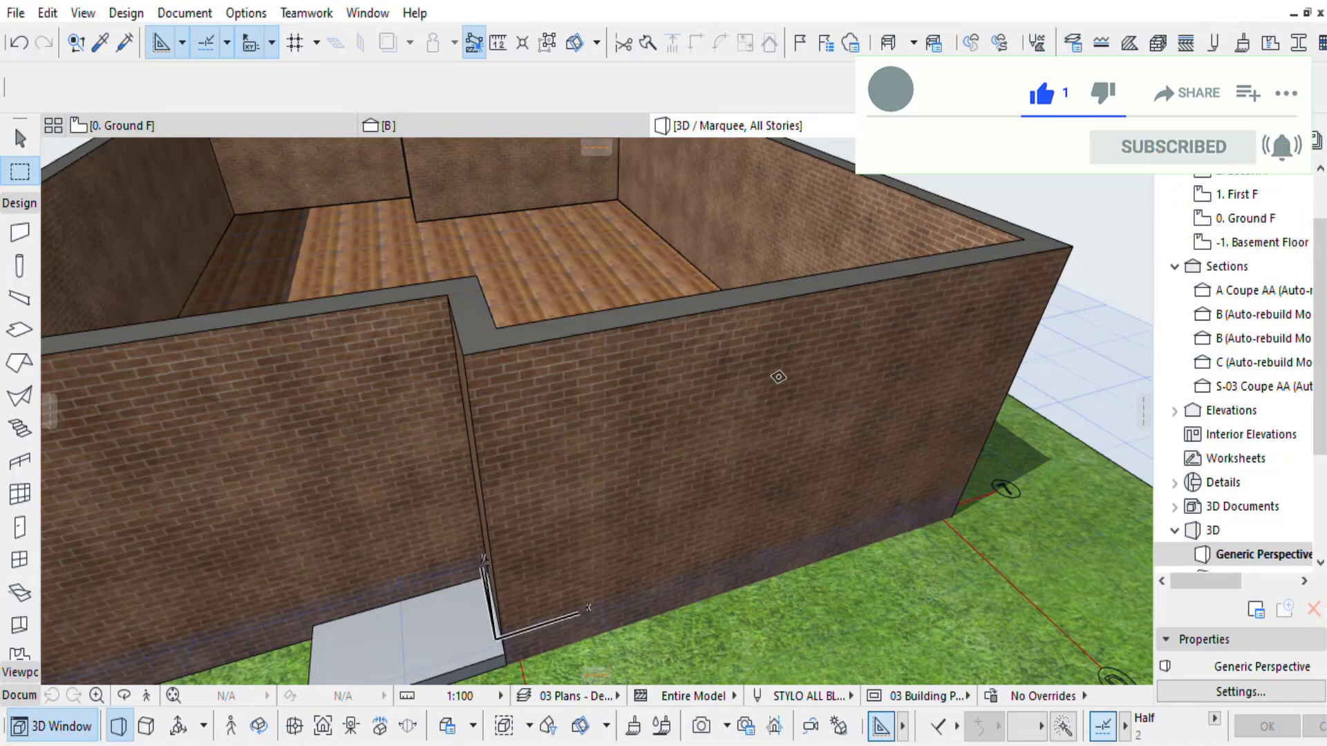
# Examine the brick wall enclosure in 3D from outside and above, including its stepped corners and the floor inside.
pyautogui.scroll(-1, 711, 365)
pyautogui.scroll(-3, 715, 367)
pyautogui.keyDown('shift'); pyautogui.moveTo(776, 415); pyautogui.dragTo(667, 347, button='middle'); pyautogui.keyUp('shift')
pyautogui.scroll(-4, 734, 397)
pyautogui.moveTo(722, 390); pyautogui.dragTo(891, 384, button='middle')
pyautogui.moveTo(402, 407); pyautogui.dragTo(734, 449, button='middle')
pyautogui.keyDown('shift'); pyautogui.moveTo(733, 449); pyautogui.dragTo(761, 418, button='middle'); pyautogui.keyUp('shift')
pyautogui.scroll(2, 864, 406)
pyautogui.scroll(1, 760, 408)
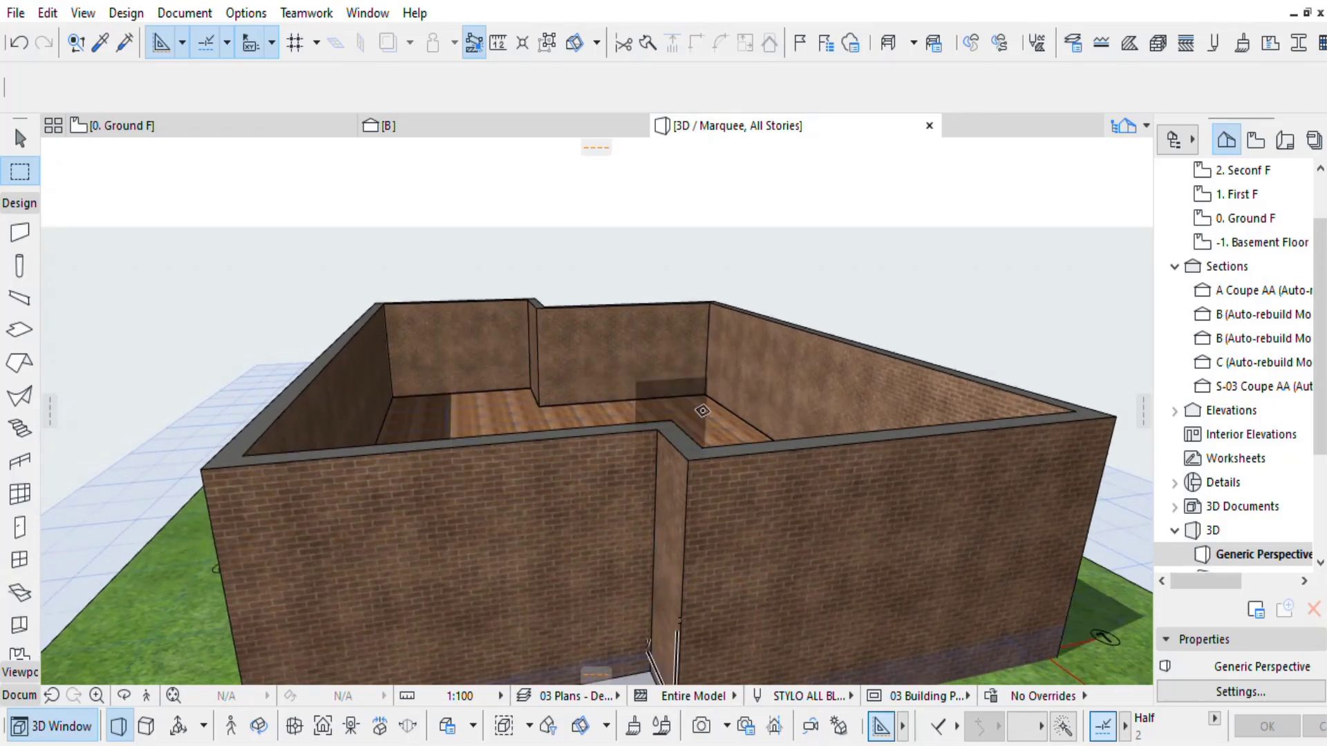
pyautogui.keyDown('shift'); pyautogui.moveTo(691, 411); pyautogui.dragTo(726, 415, button='middle'); pyautogui.keyUp('shift')
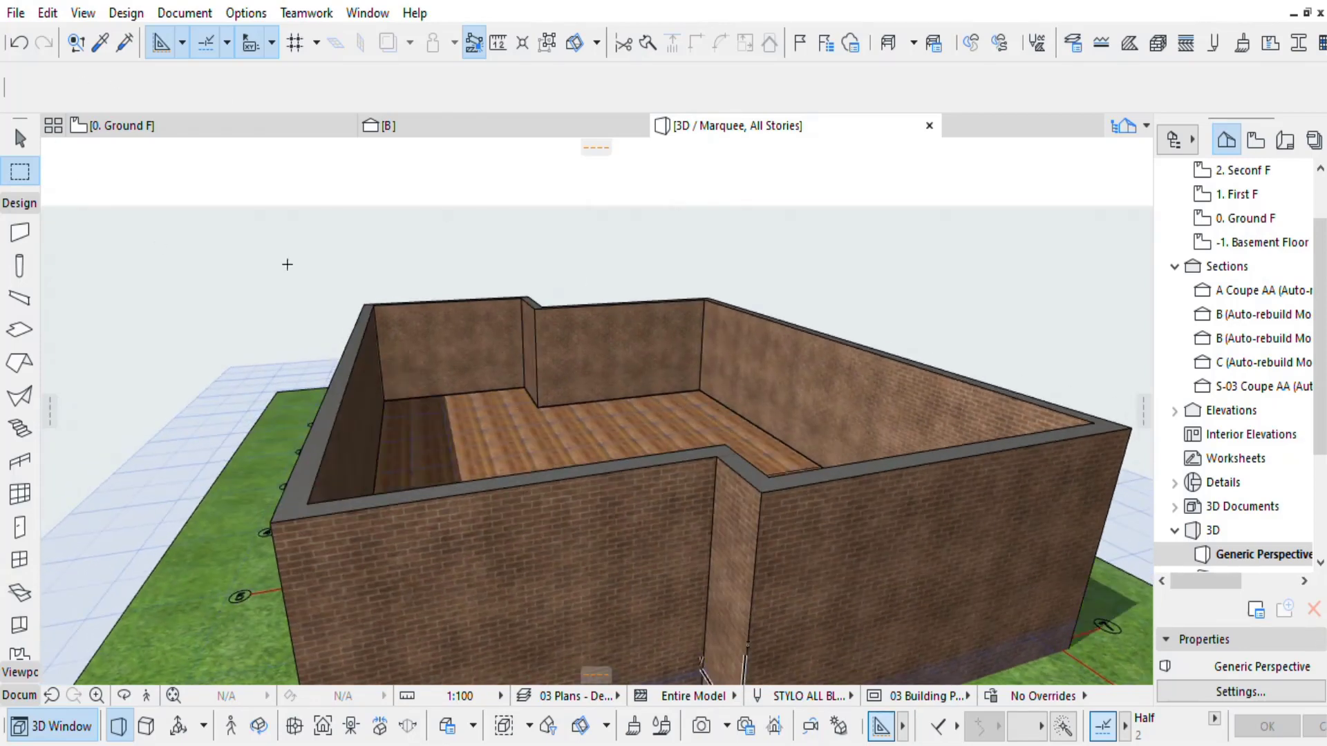
# Select all ten ground floor walls and override their inside-face surface with Paint - Titanium White.
pyautogui.click(20, 138)
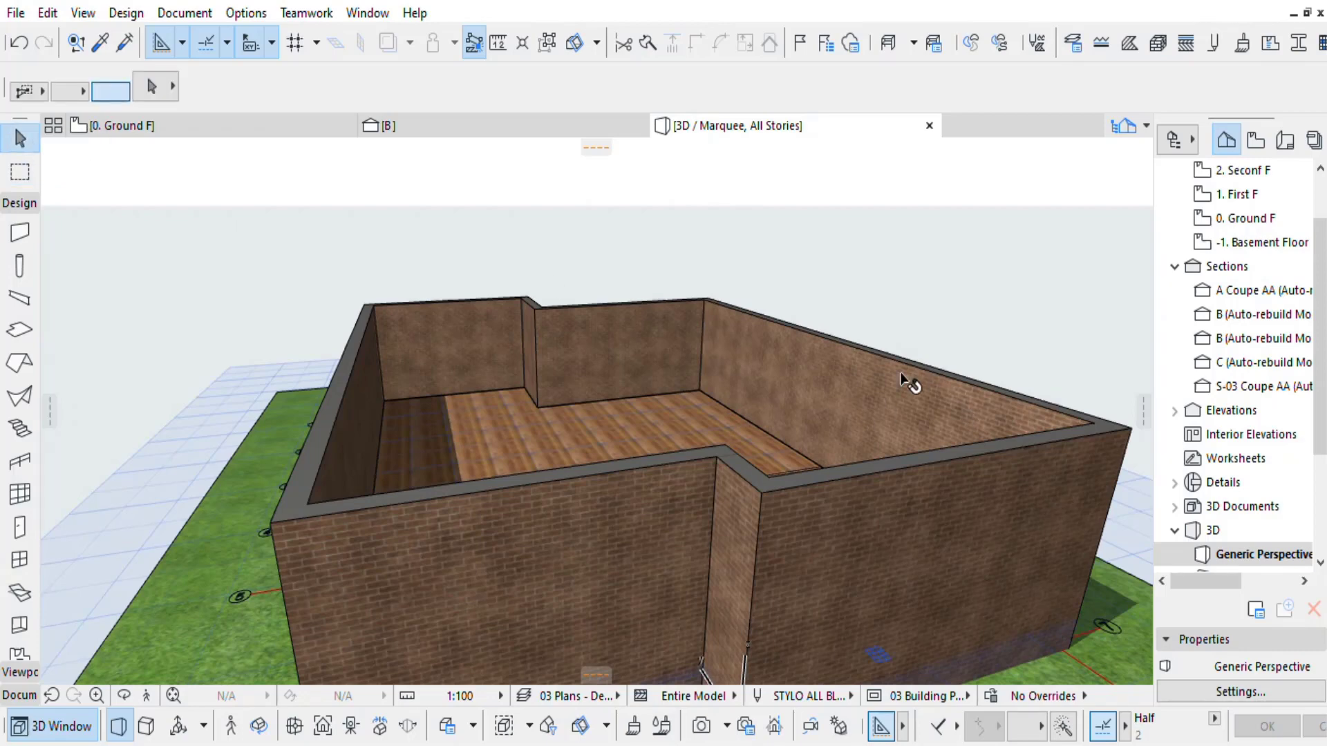
pyautogui.hotkey('ctrl', 'a')
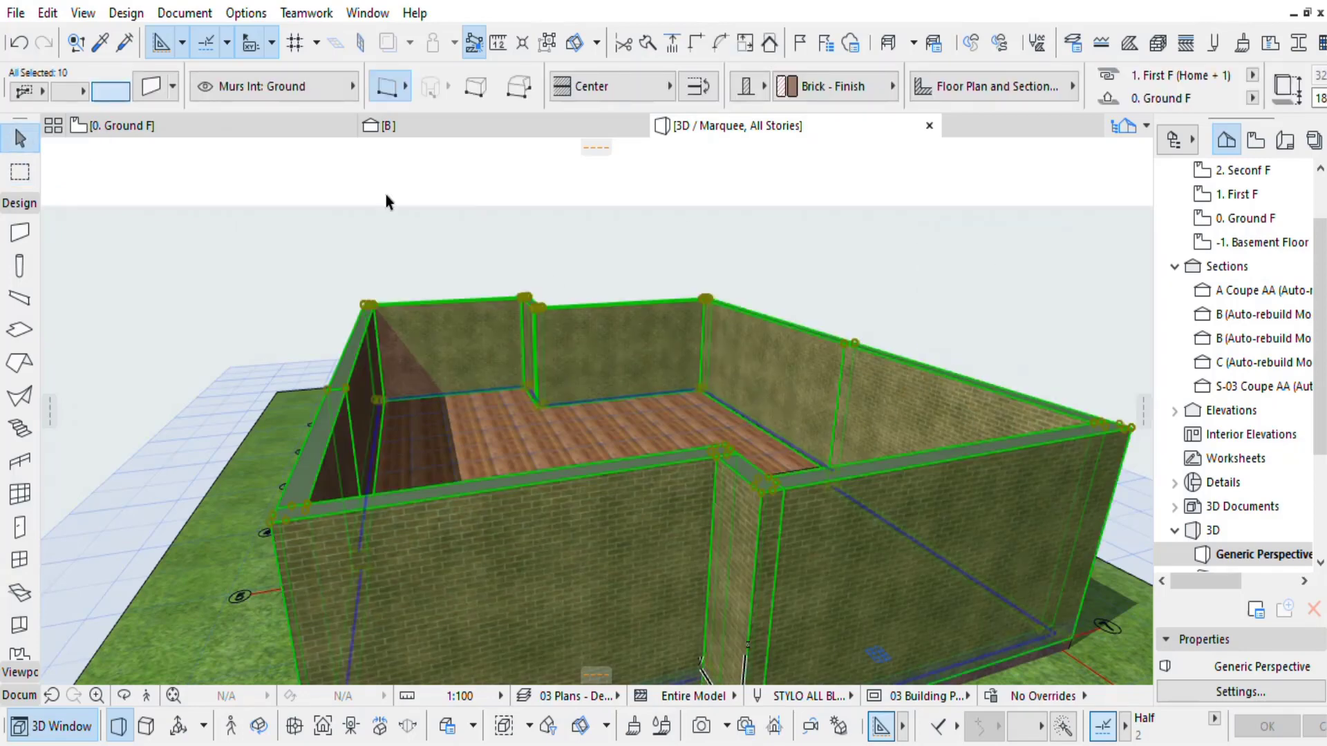
pyautogui.click(149, 84)
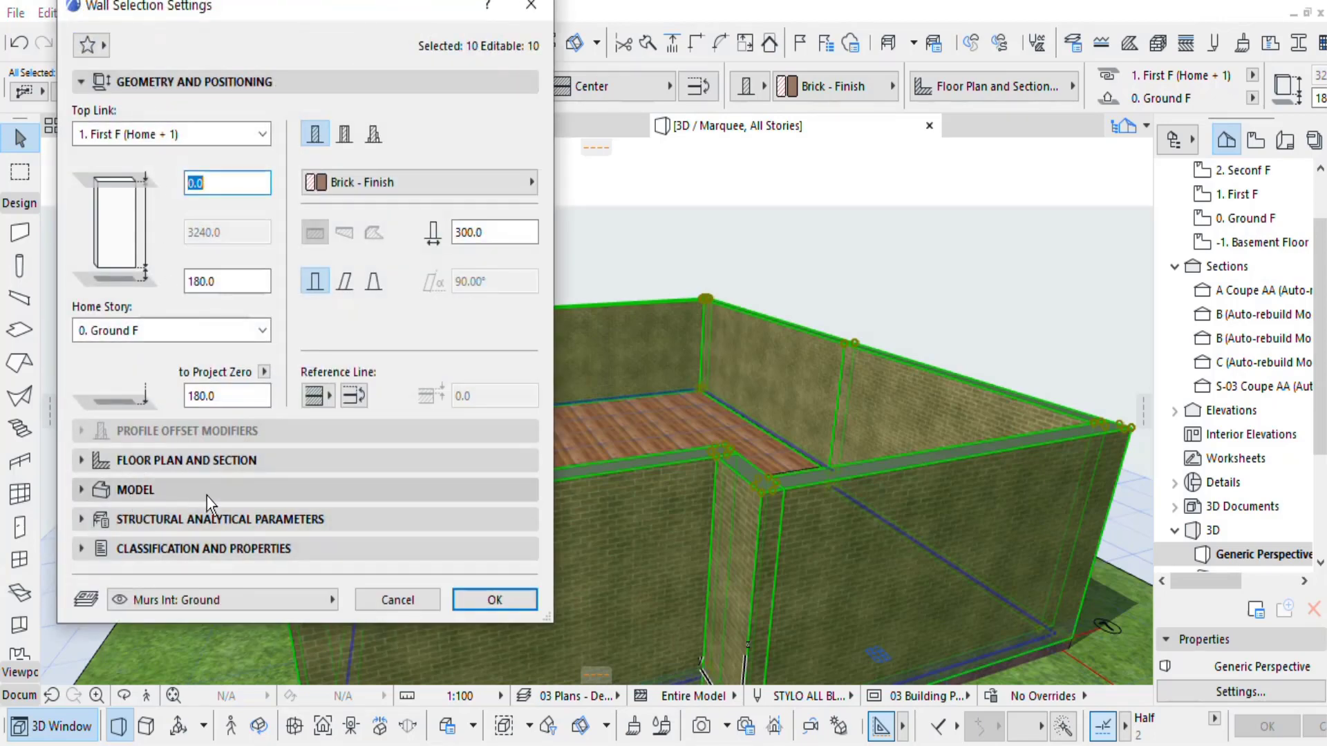
pyautogui.click(180, 489)
pyautogui.click(96, 288)
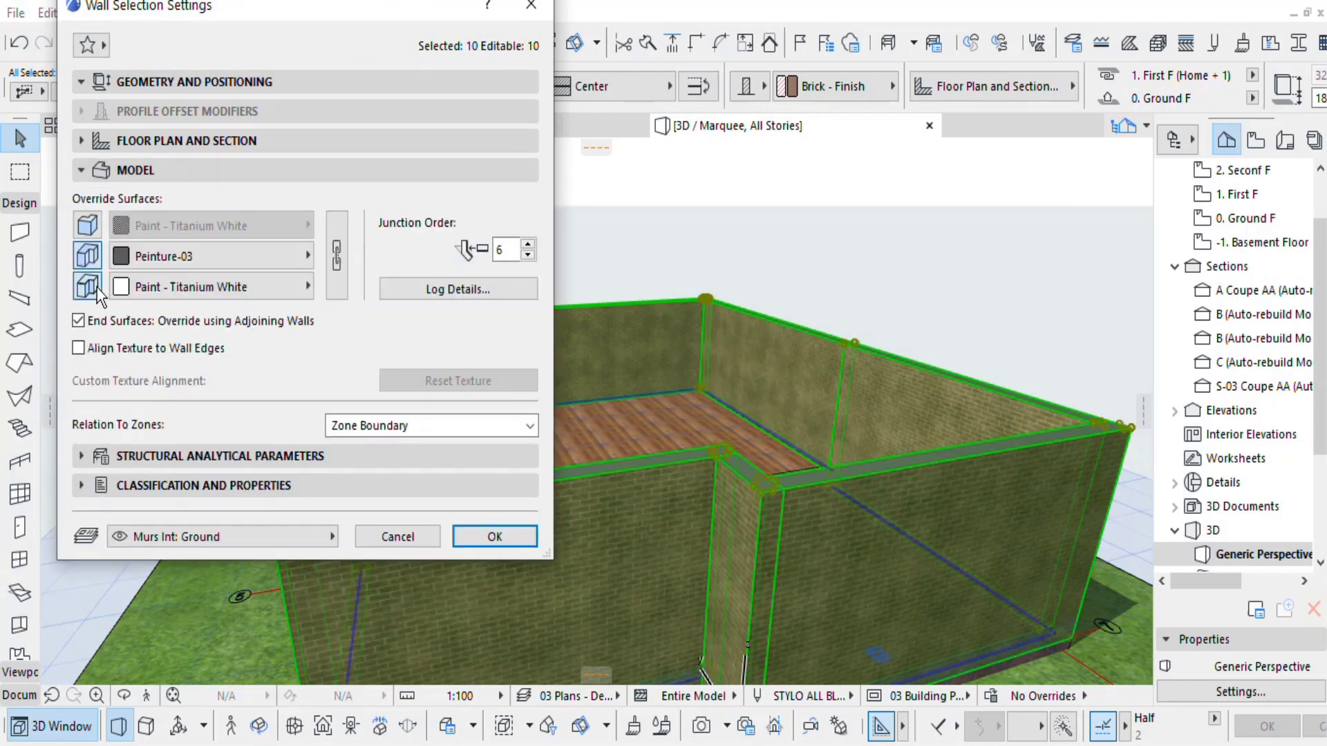
pyautogui.click(263, 294)
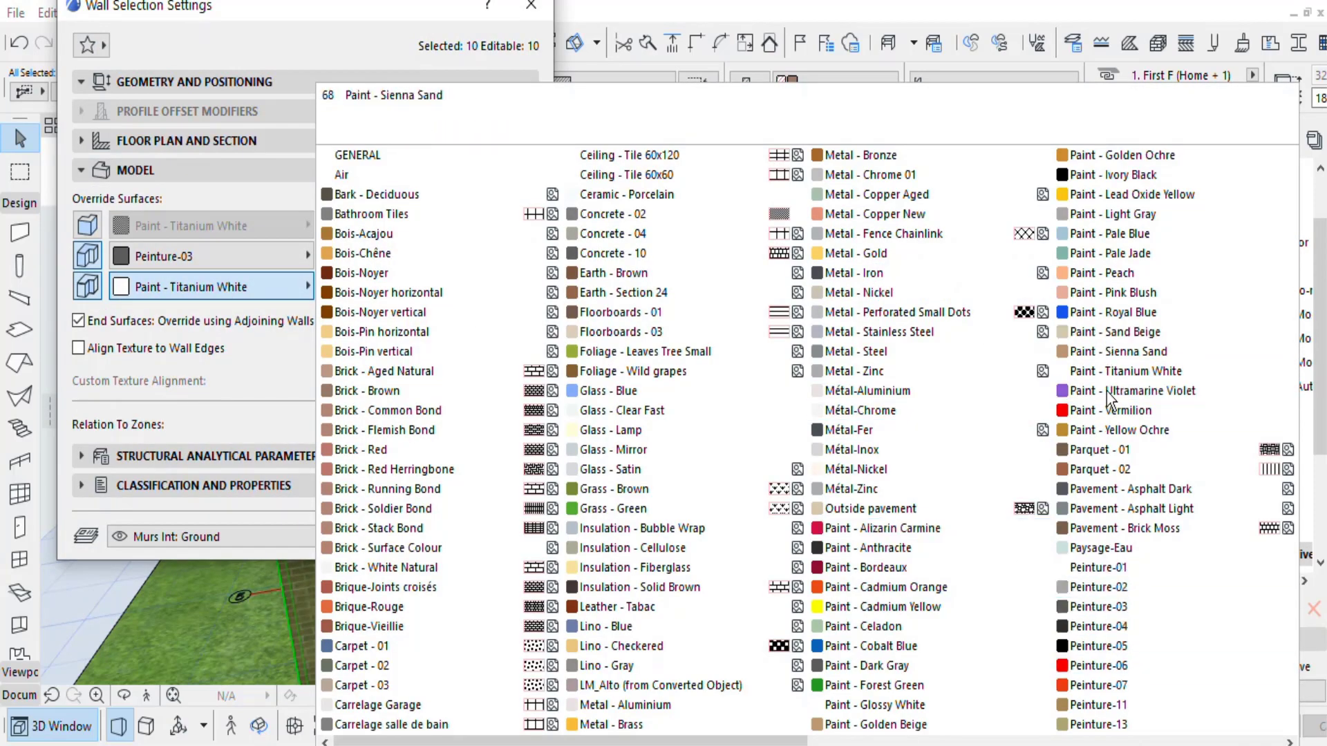
pyautogui.click(1130, 373)
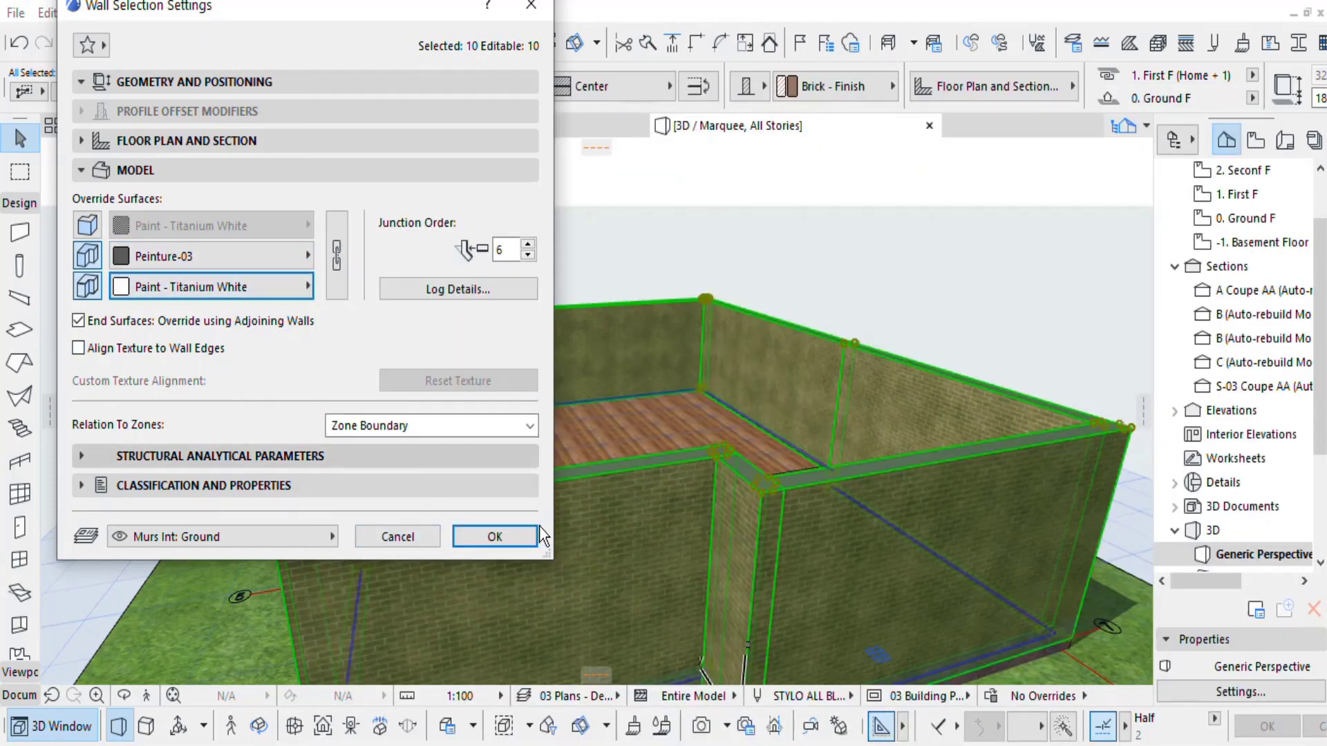
pyautogui.click(494, 537)
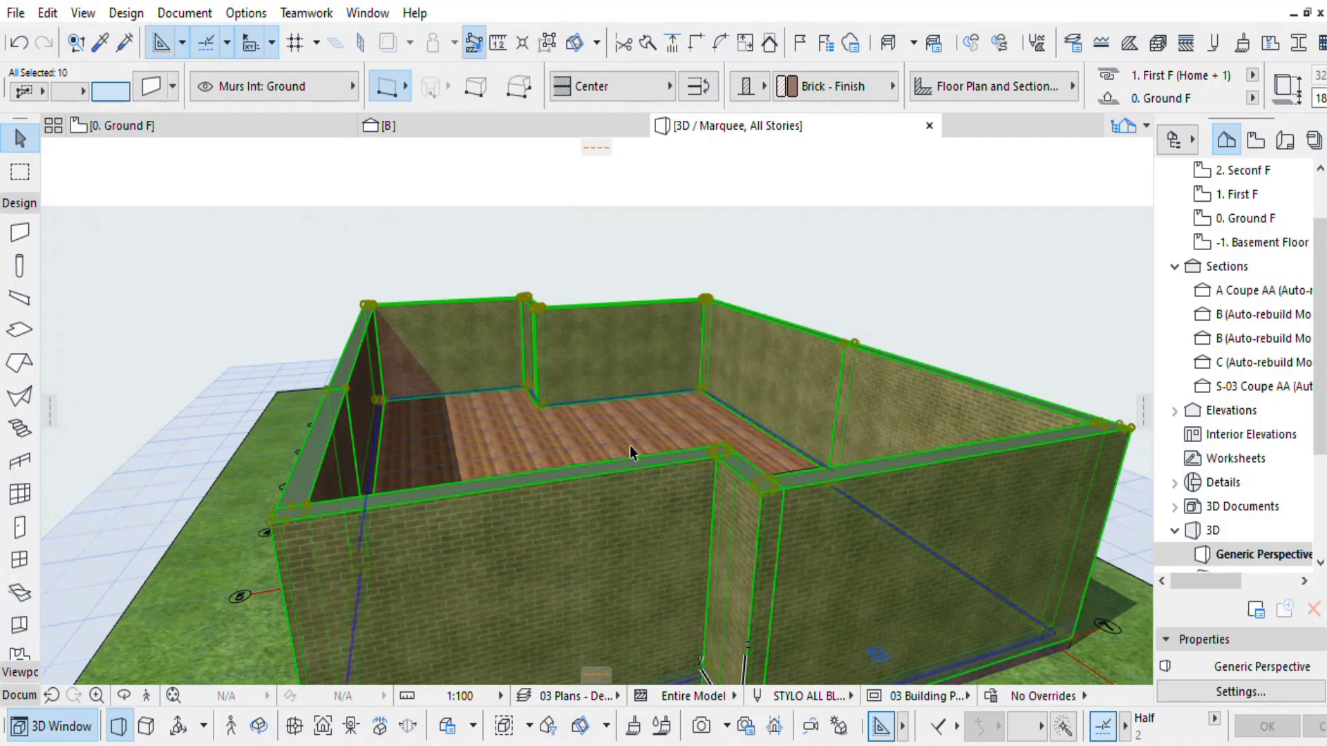
pyautogui.click(992, 267)
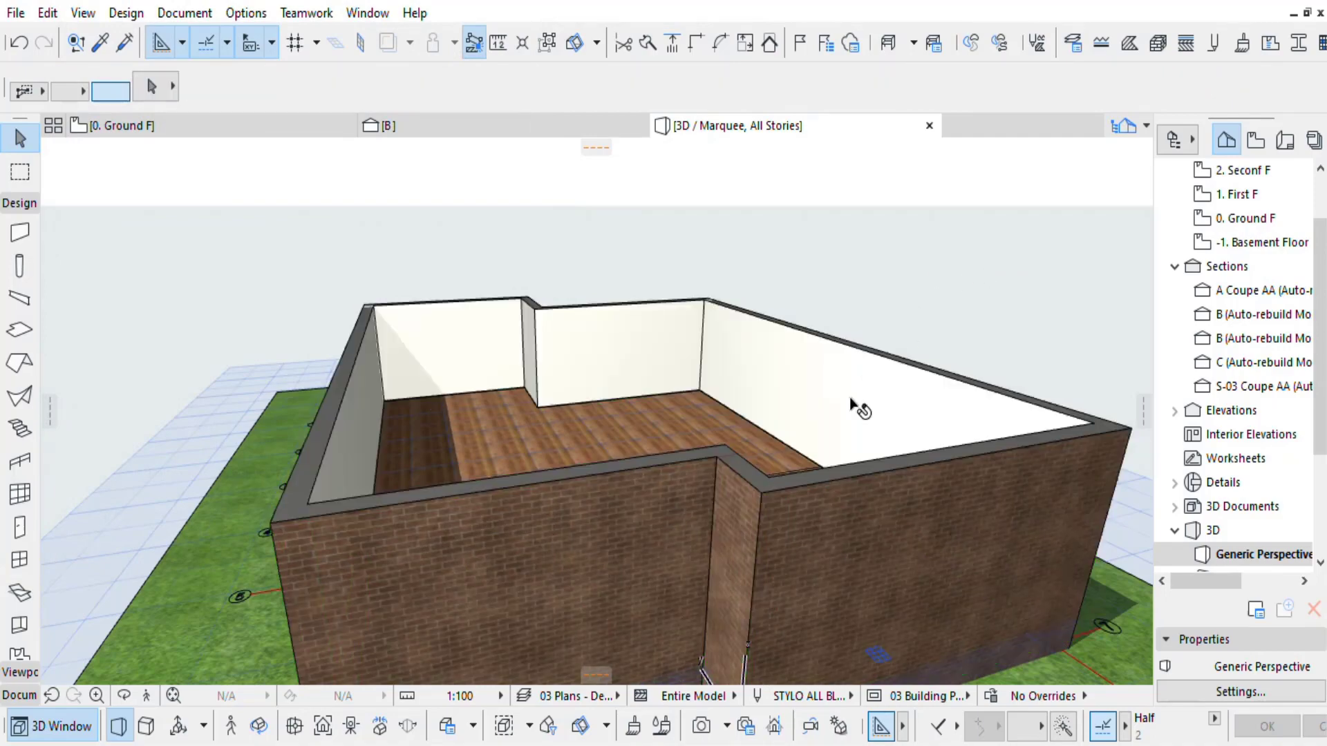
# Examine in section B how the outer brick wall beside the lower floor sits on the foundation wall's layers.
pyautogui.scroll(-3, 771, 379)
pyautogui.keyDown('shift'); pyautogui.moveTo(689, 391); pyautogui.dragTo(668, 359, button='middle'); pyautogui.keyUp('shift')
pyautogui.click(459, 128)
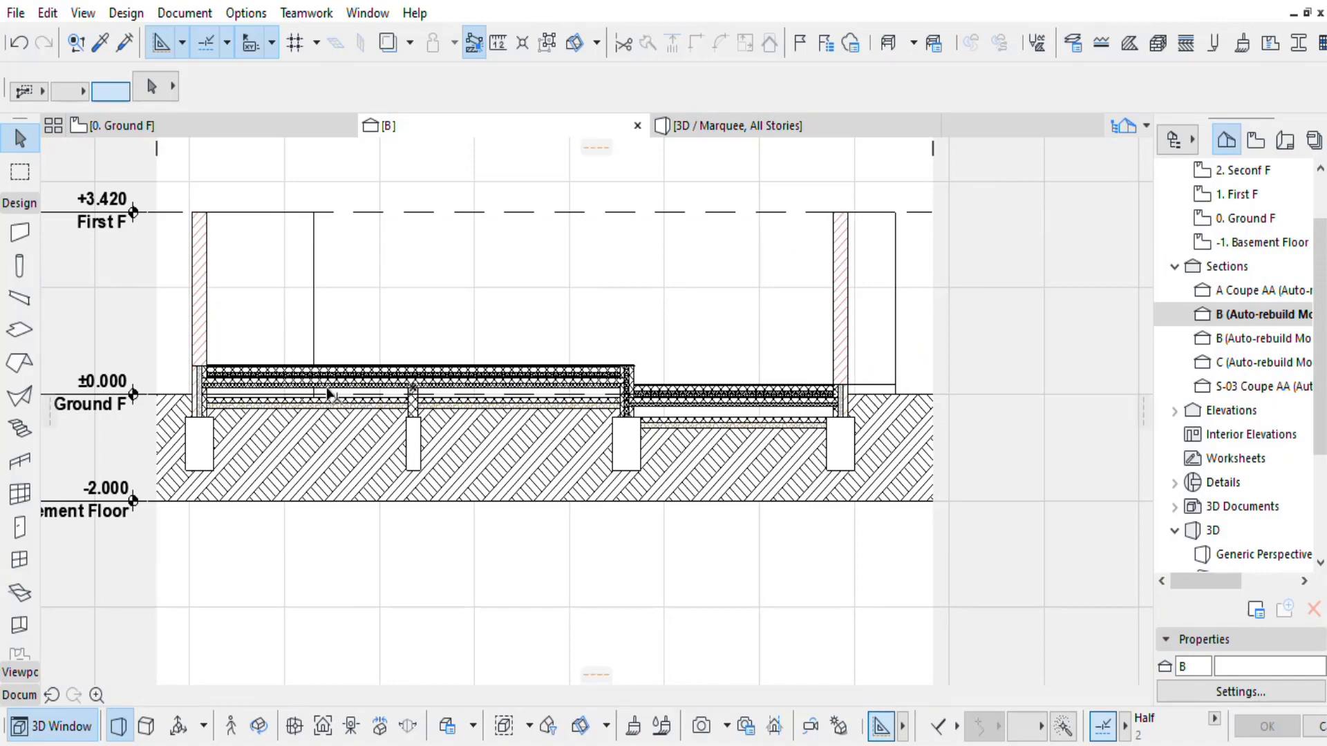
pyautogui.moveTo(855, 384); pyautogui.dragTo(802, 389, button='middle')
pyautogui.scroll(2, 815, 388)
pyautogui.scroll(6, 802, 389)
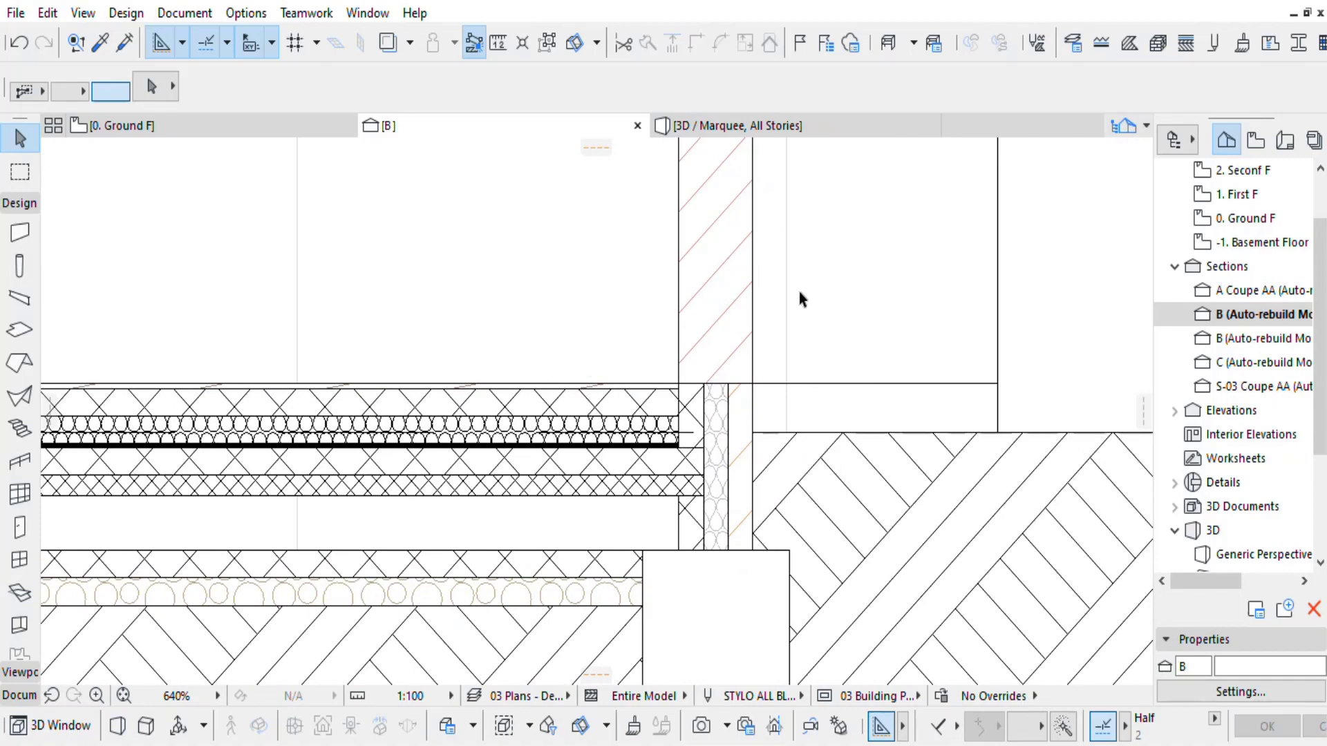
pyautogui.moveTo(748, 477); pyautogui.dragTo(703, 448, button='middle')
pyautogui.scroll(2, 703, 448)
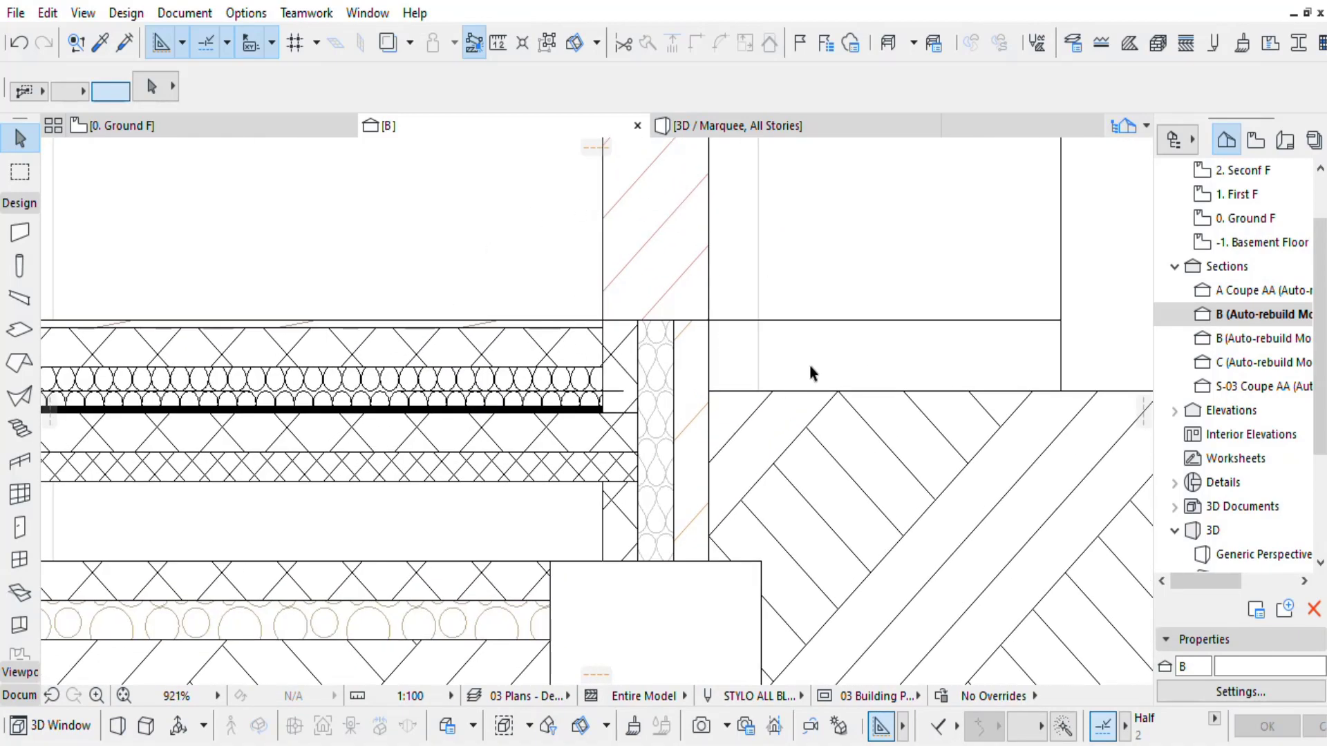
pyautogui.scroll(-3, 675, 302)
pyautogui.scroll(2, 611, 404)
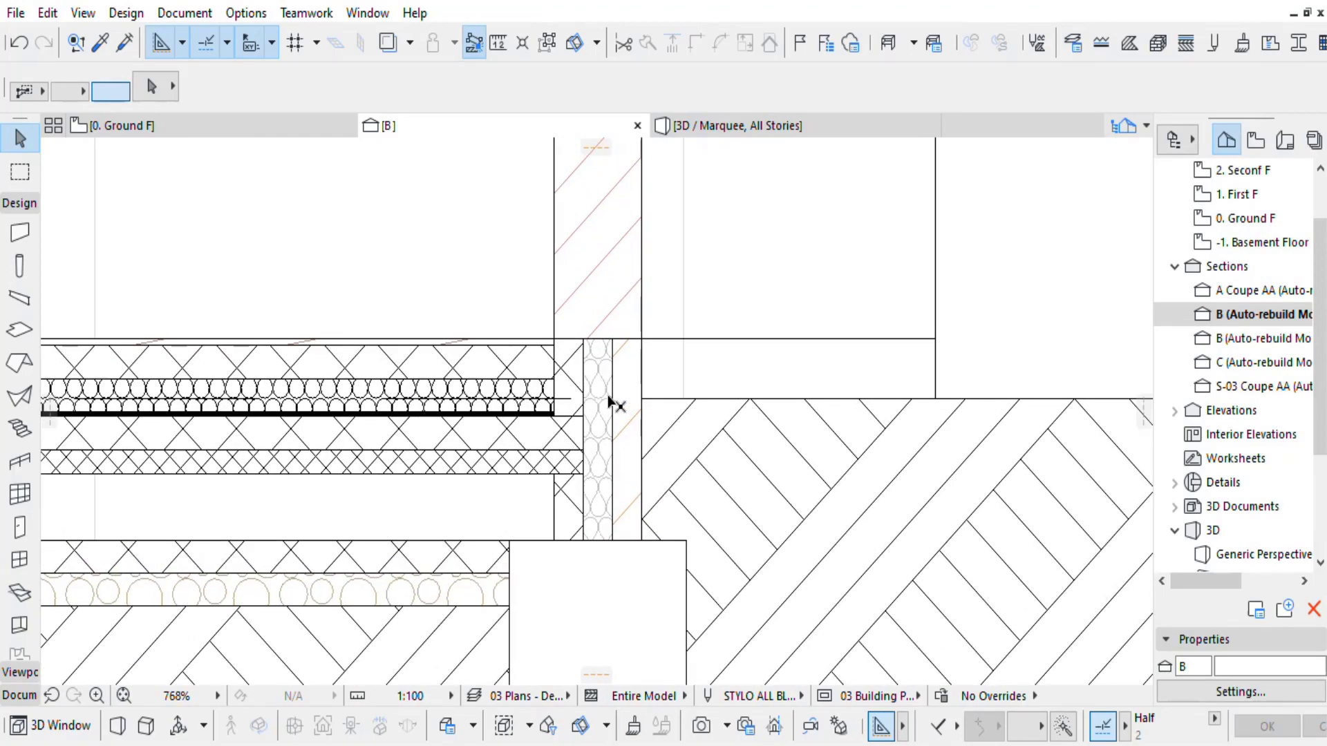
pyautogui.scroll(1, 610, 402)
pyautogui.scroll(-2, 610, 400)
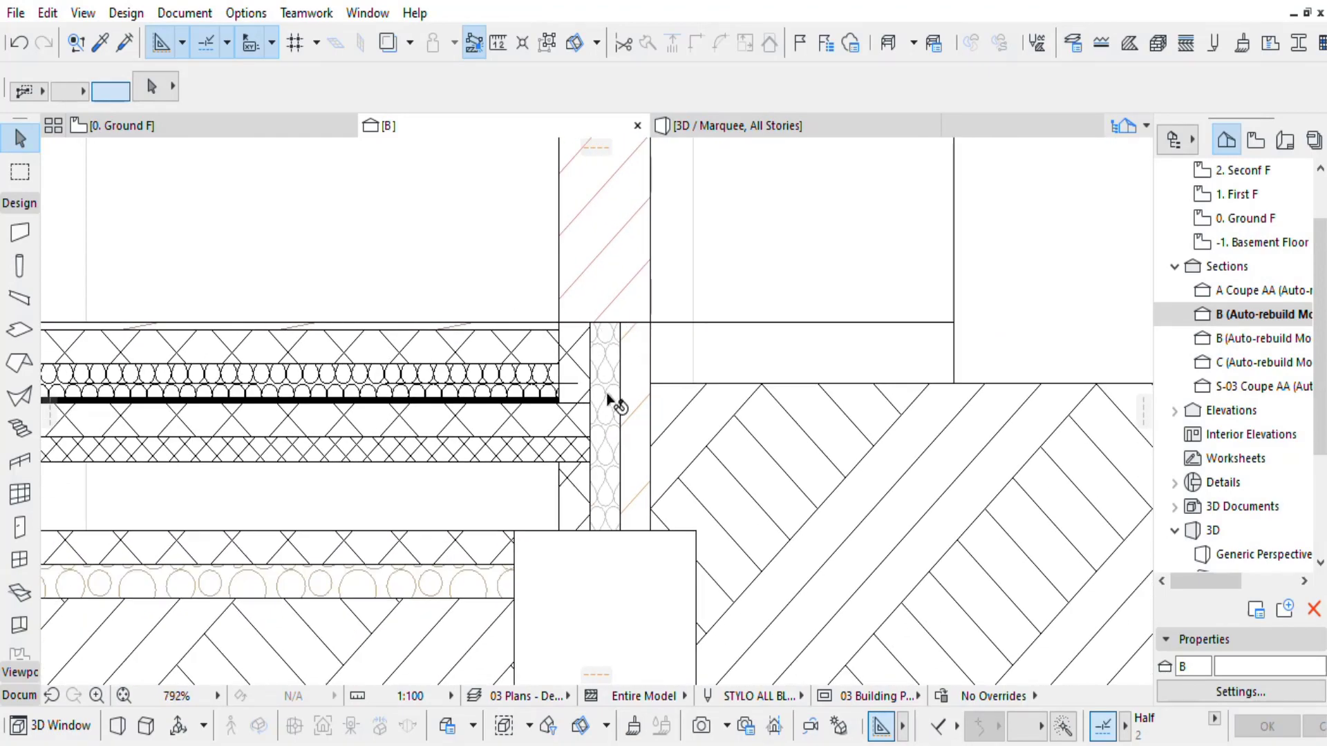
pyautogui.scroll(1, 630, 438)
pyautogui.click(621, 275)
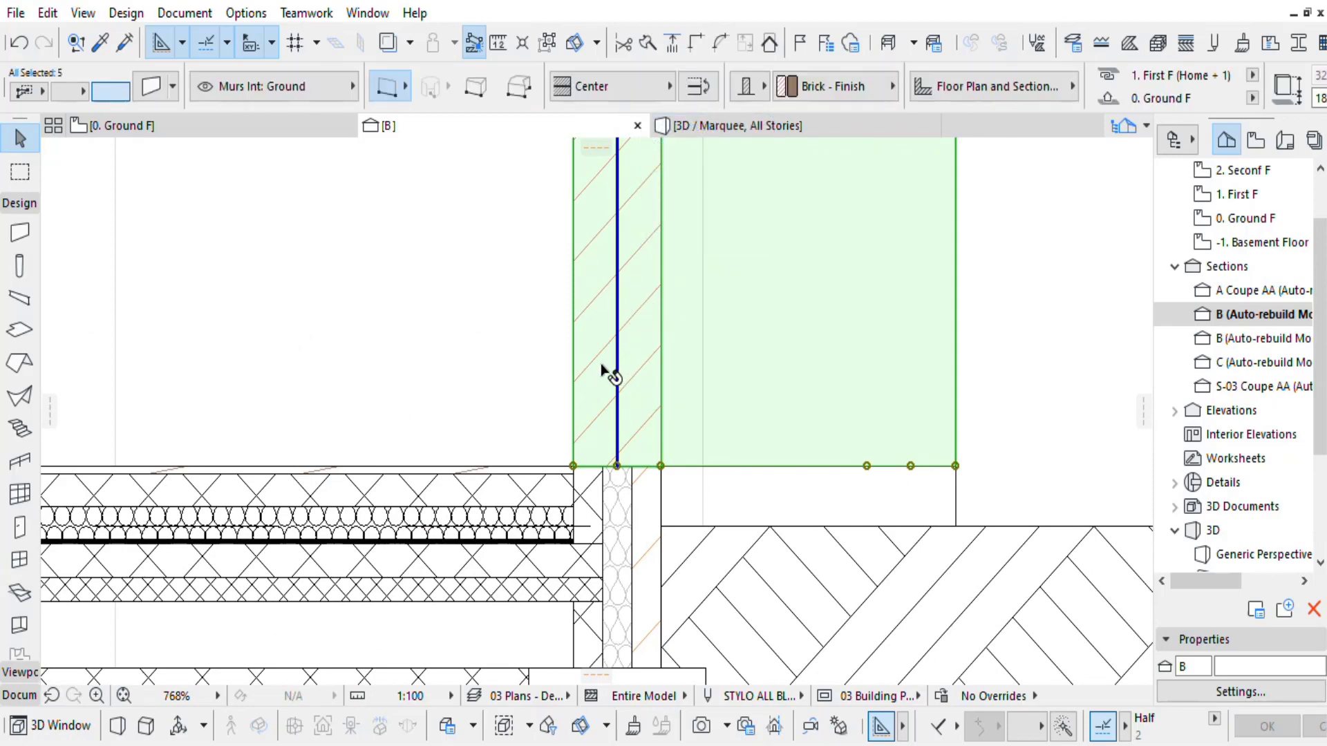
pyautogui.click(284, 453)
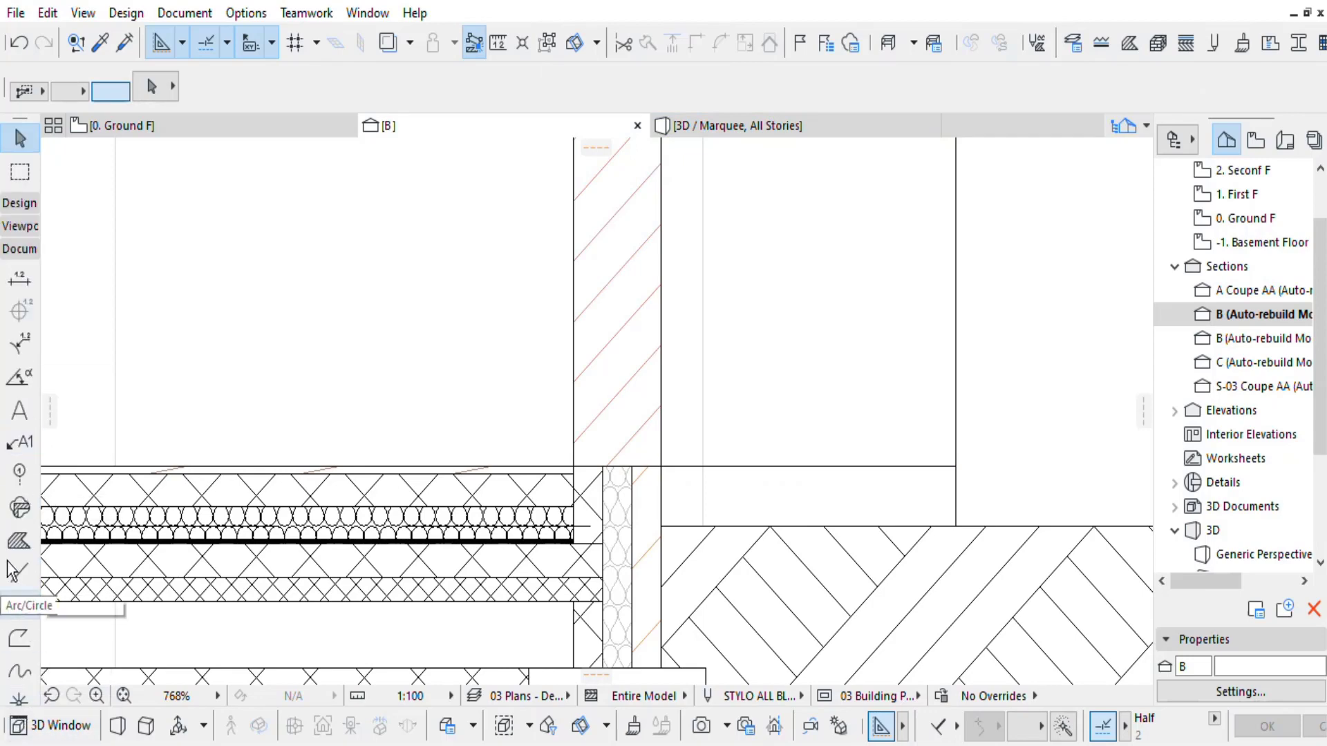
# Draw a rectangular fill about 87.5 mm wide and 3240 mm high along the inner side of that brick wall in section B.
pyautogui.click(19, 541)
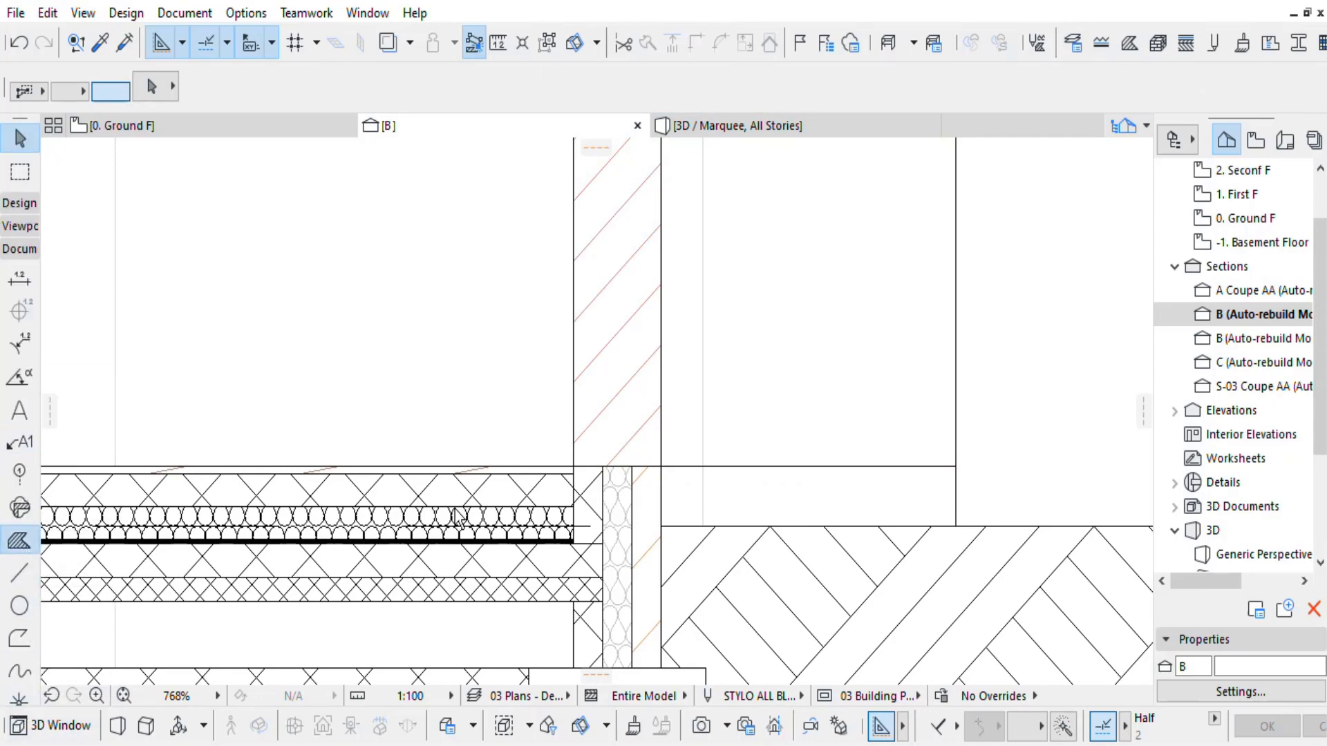
pyautogui.click(574, 463)
pyautogui.scroll(-5, 608, 373)
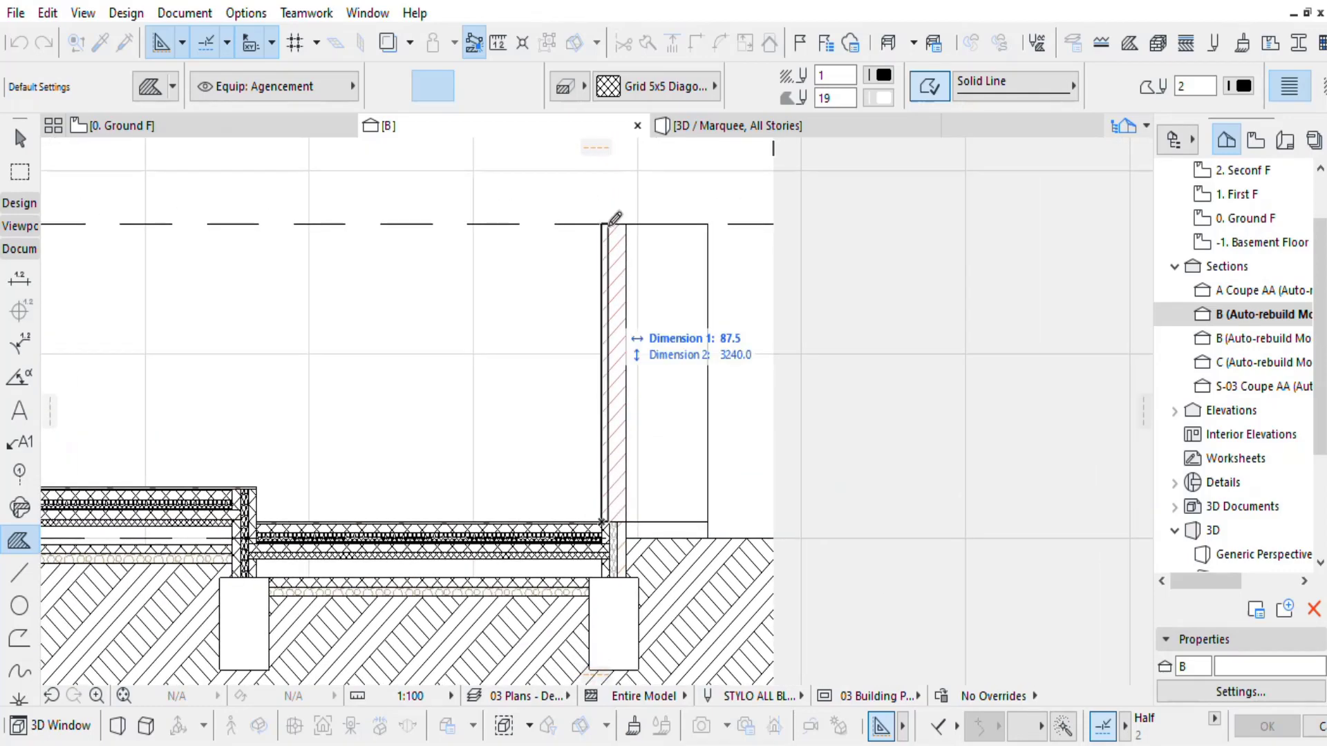
pyautogui.click(615, 219)
pyautogui.scroll(5, 497, 371)
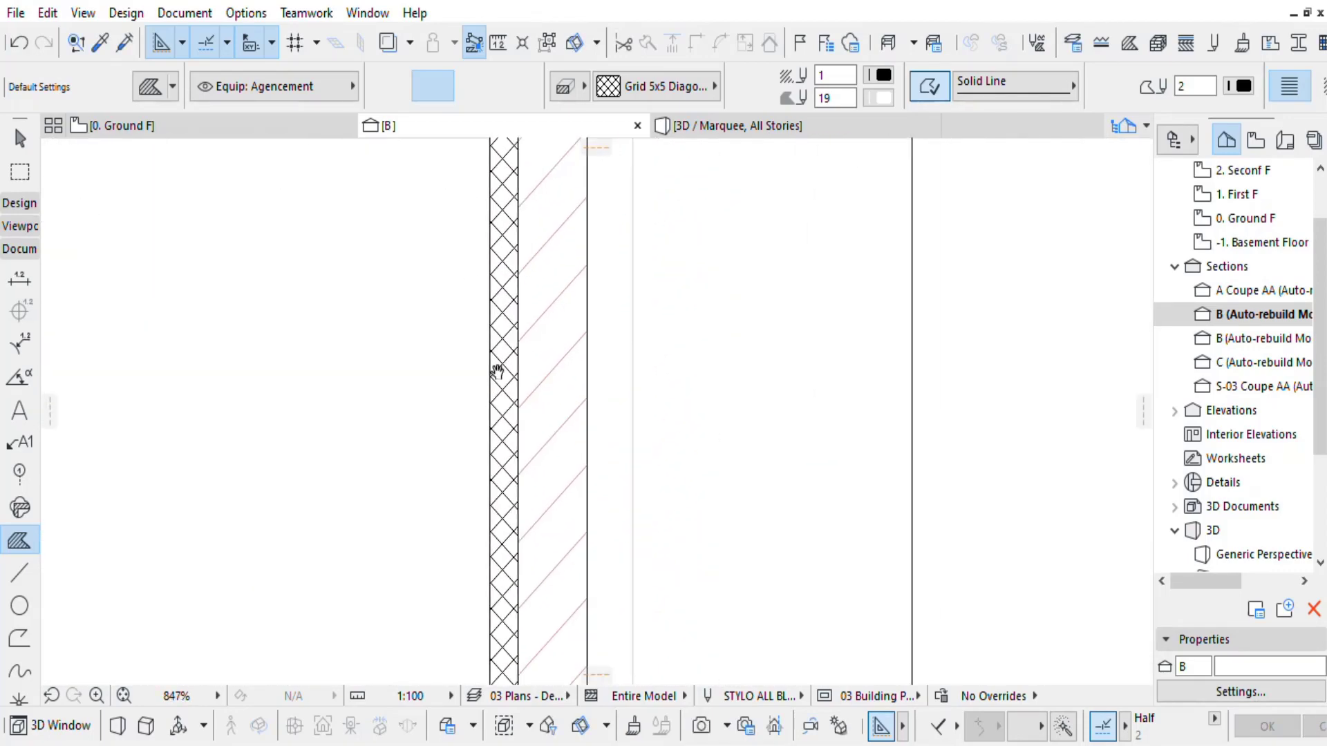
pyautogui.moveTo(497, 371); pyautogui.dragTo(627, 255, button='middle')
pyautogui.scroll(5, 630, 394)
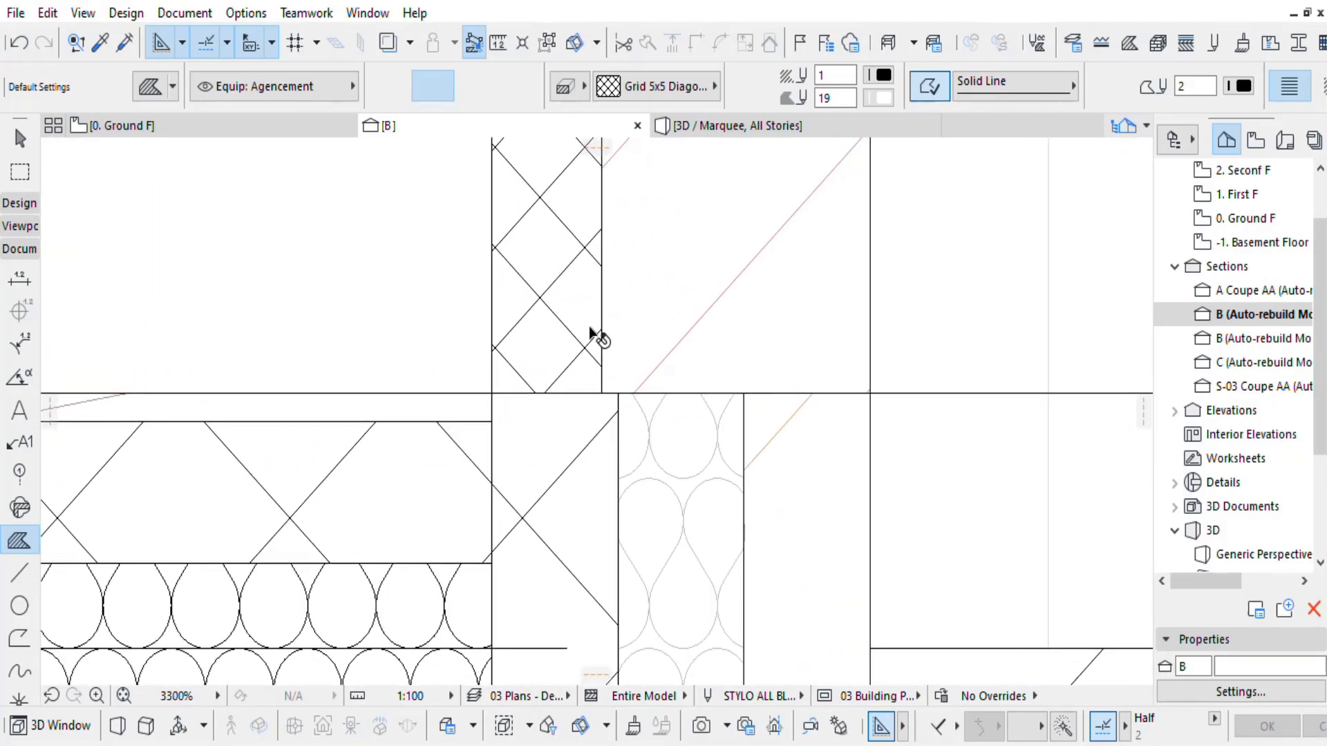
# Extend the diagonal-grid fill's outer edge to the foundation insulation line in section B, making it 100 mm wide.
pyautogui.click(592, 335)
pyautogui.click(601, 301)
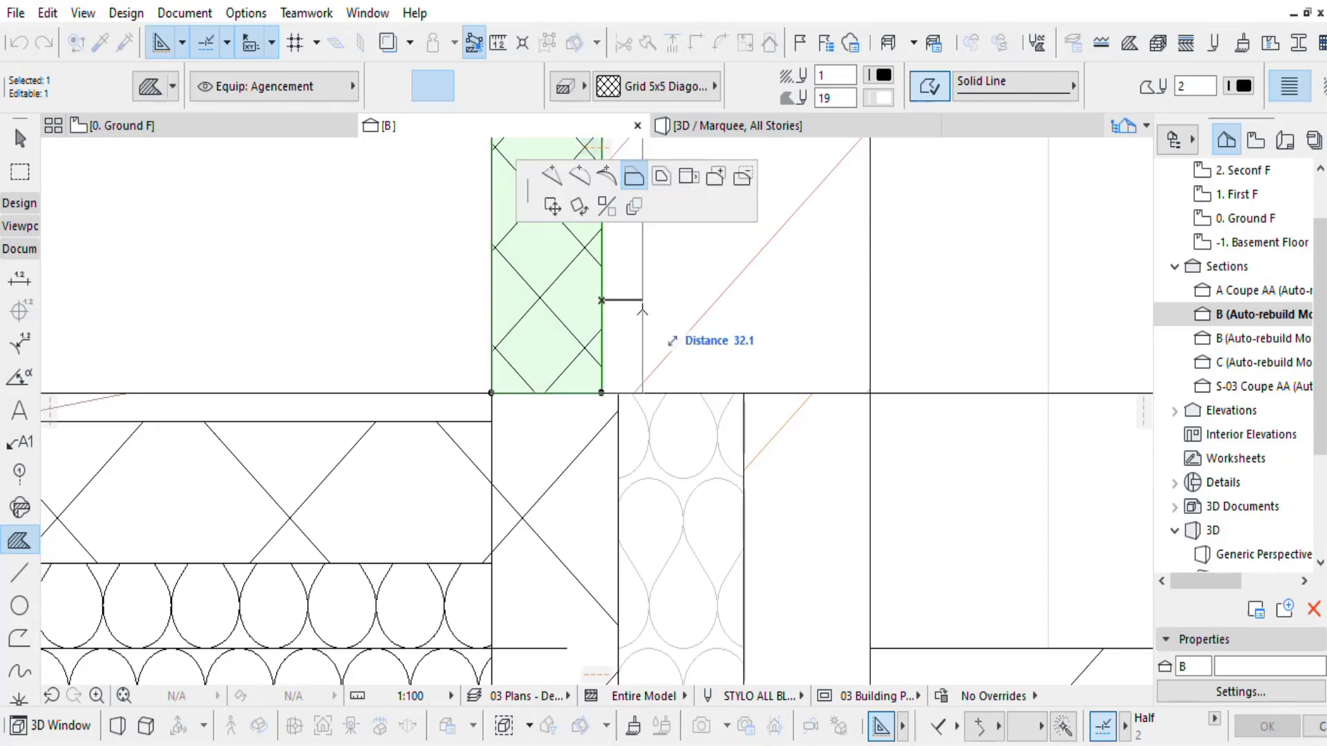
pyautogui.click(619, 388)
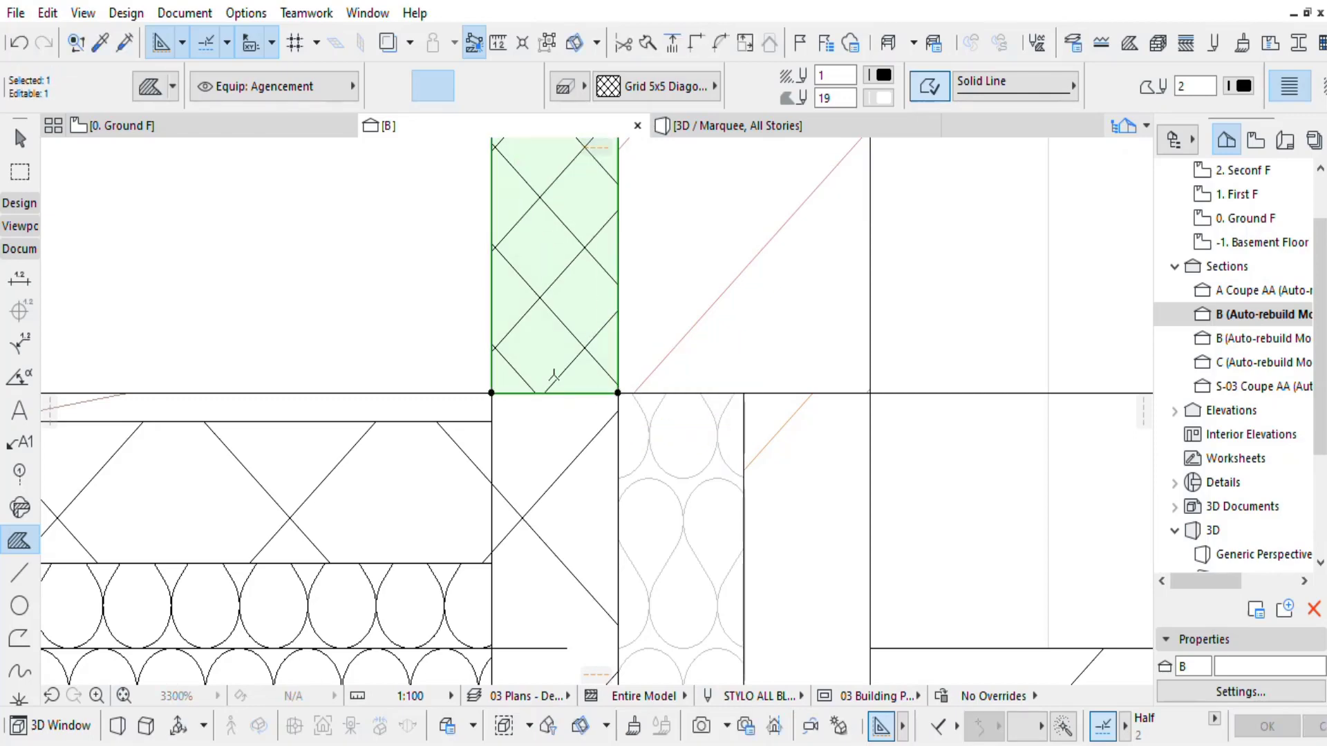
# Copy the diagonal-grid fill 100 mm outward and set the copy's fill pattern to Insulation 01.
pyautogui.hotkey('ctrl', 'shift', 'd')
pyautogui.click(492, 393)
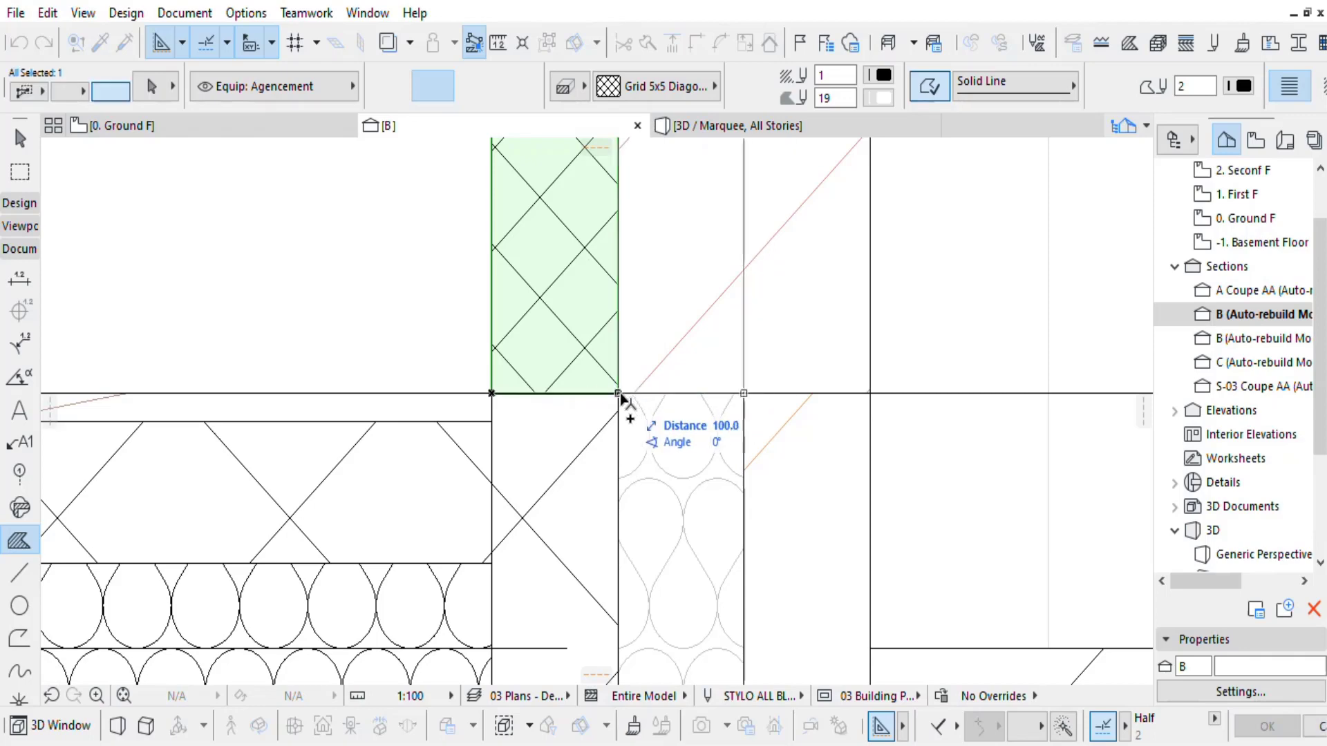
pyautogui.click(617, 393)
pyautogui.click(717, 86)
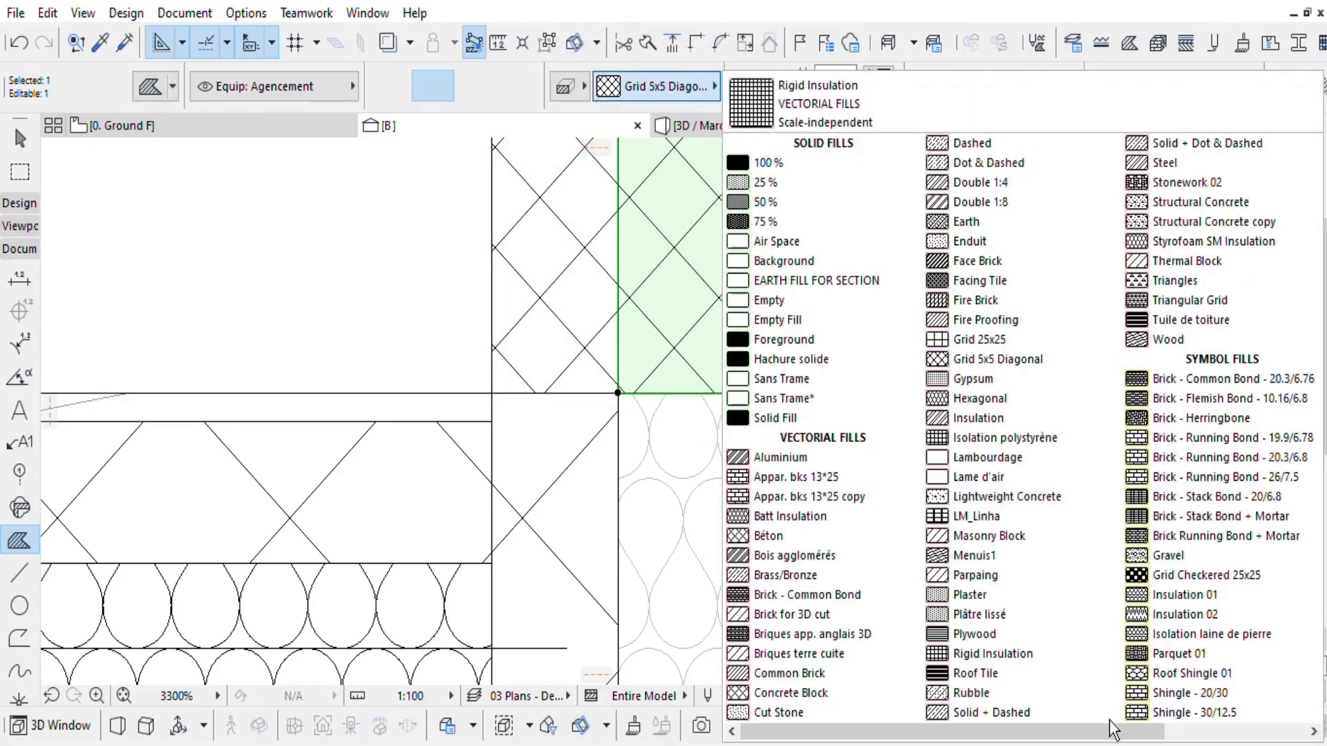
pyautogui.click(1185, 594)
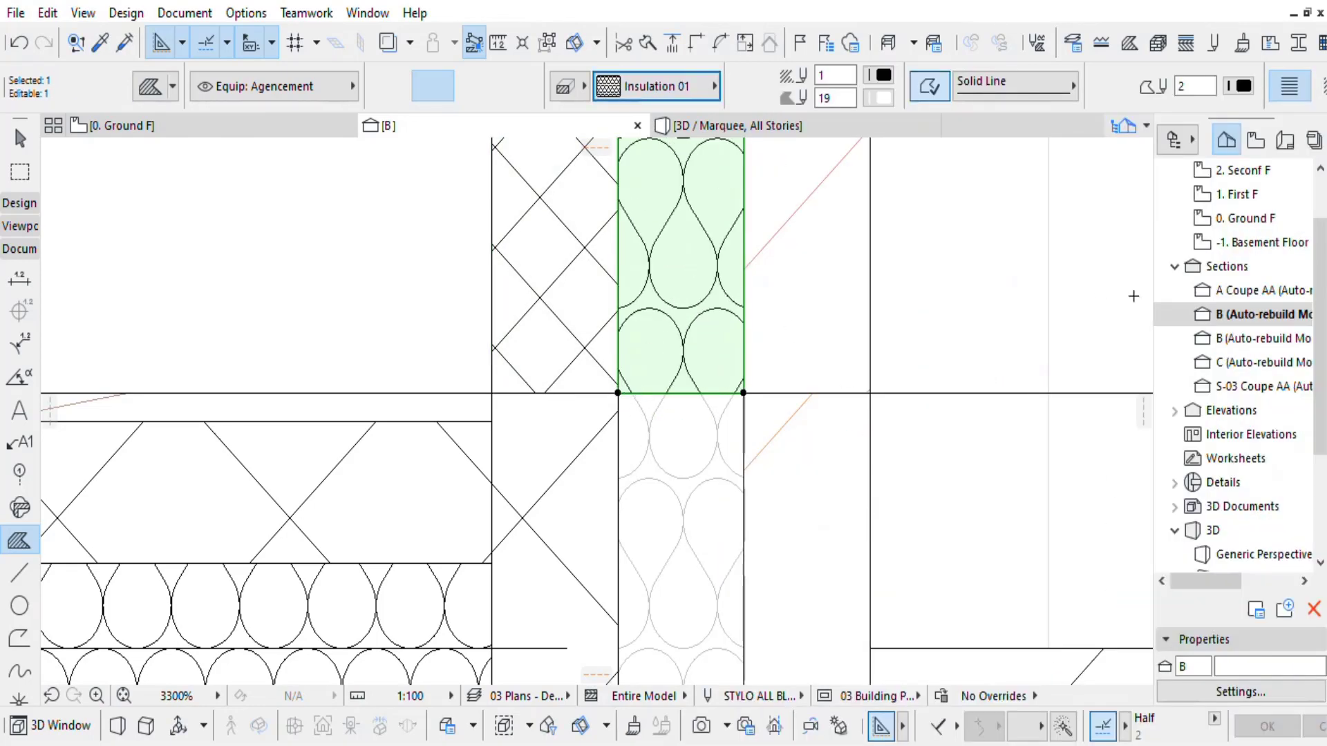
pyautogui.press('Escape')
# Delete the diagonal-grid fill and the insulation fill drawn over the outer brick wall in section B.
pyautogui.scroll(-13, 809, 258)
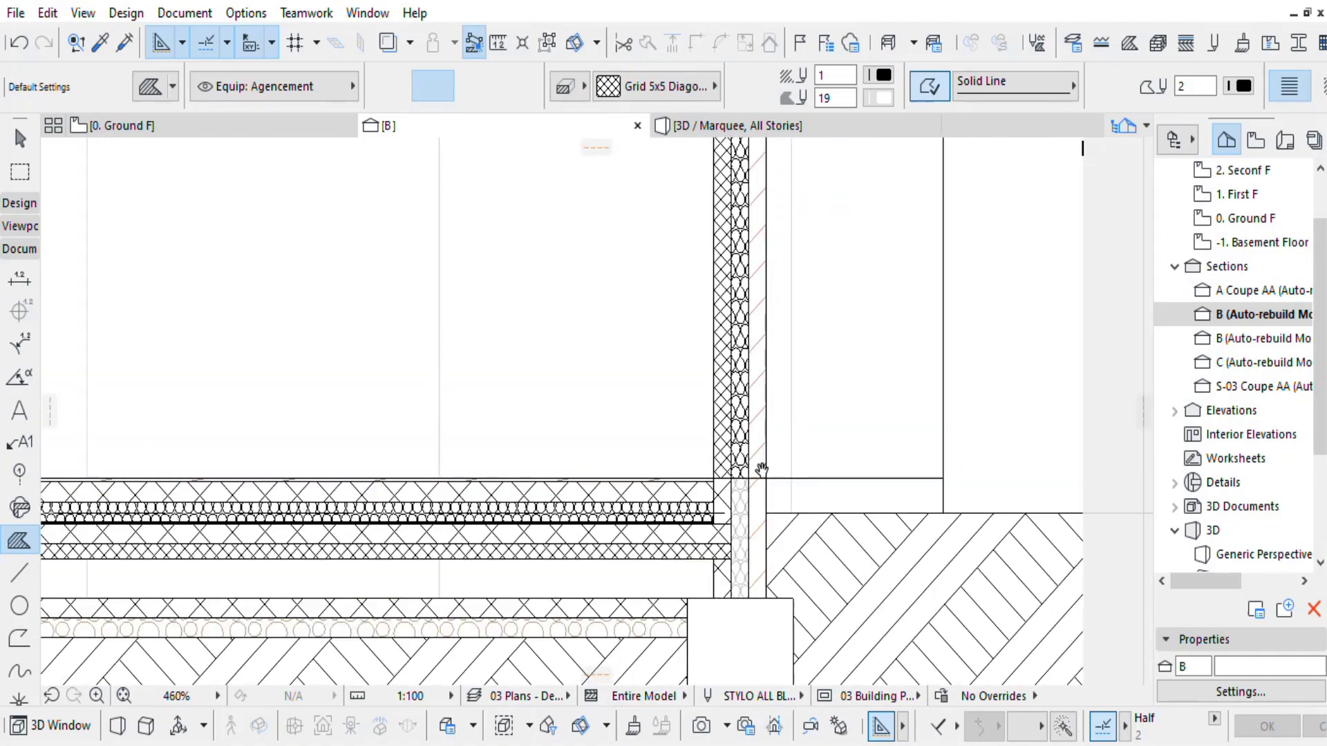
pyautogui.scroll(-2, 762, 440)
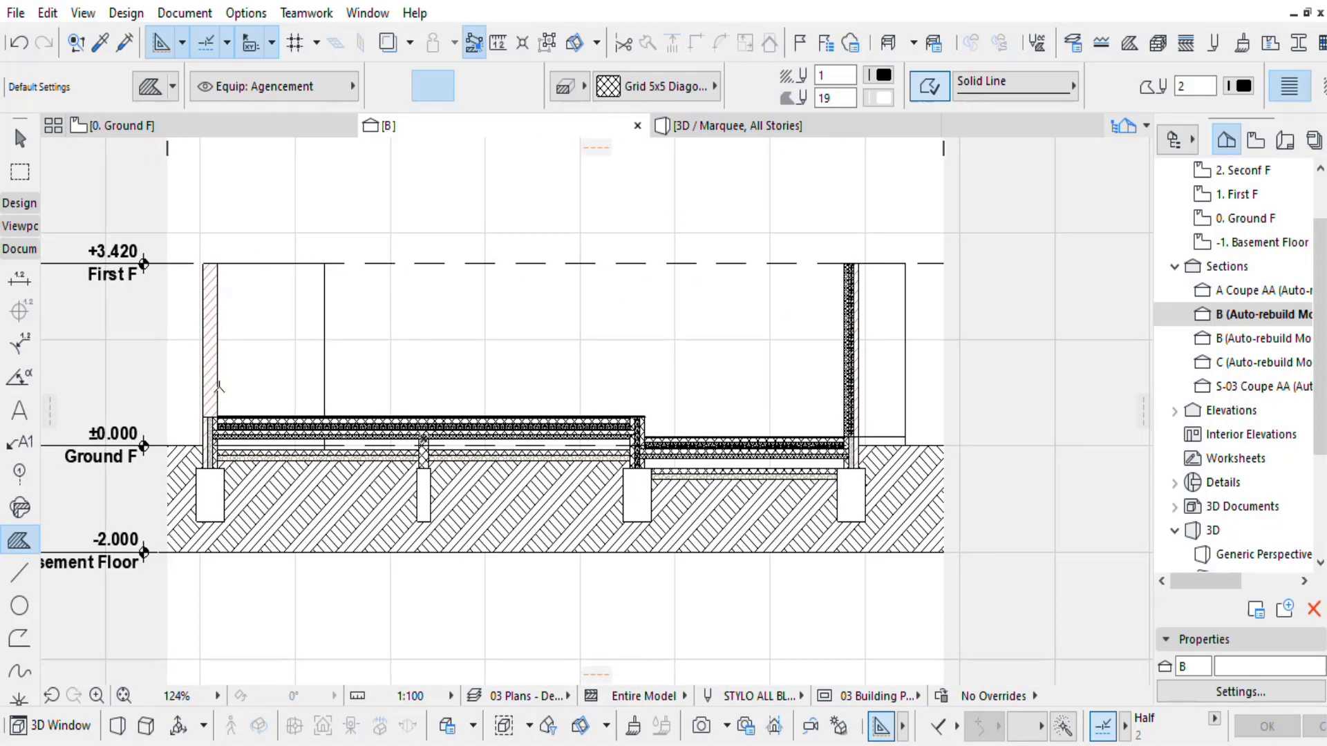
pyautogui.moveTo(219, 385); pyautogui.dragTo(242, 374, button='middle')
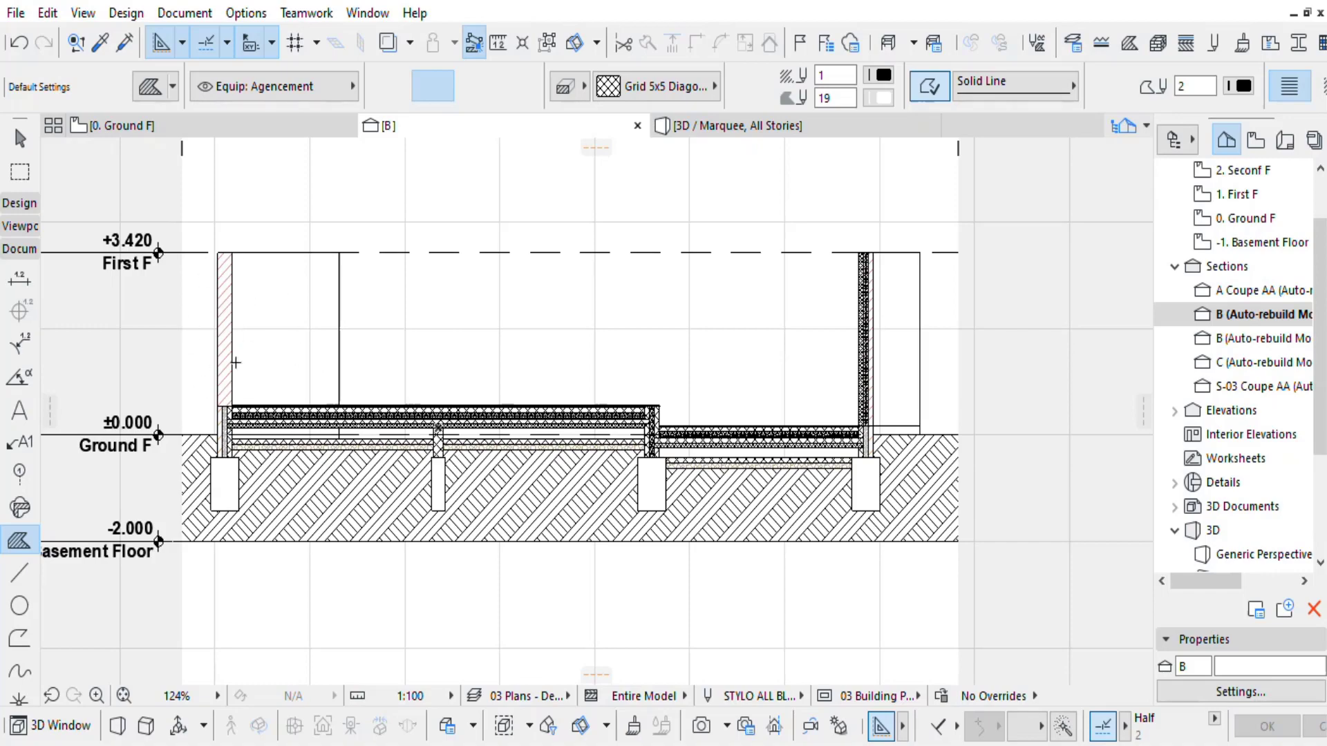
pyautogui.moveTo(787, 394); pyautogui.dragTo(645, 344, button='middle')
pyautogui.scroll(2, 645, 344)
pyautogui.moveTo(798, 359); pyautogui.dragTo(776, 382, button='middle')
pyautogui.scroll(3, 776, 382)
pyautogui.moveTo(743, 431); pyautogui.dragTo(658, 478, button='middle')
pyautogui.scroll(4, 642, 483)
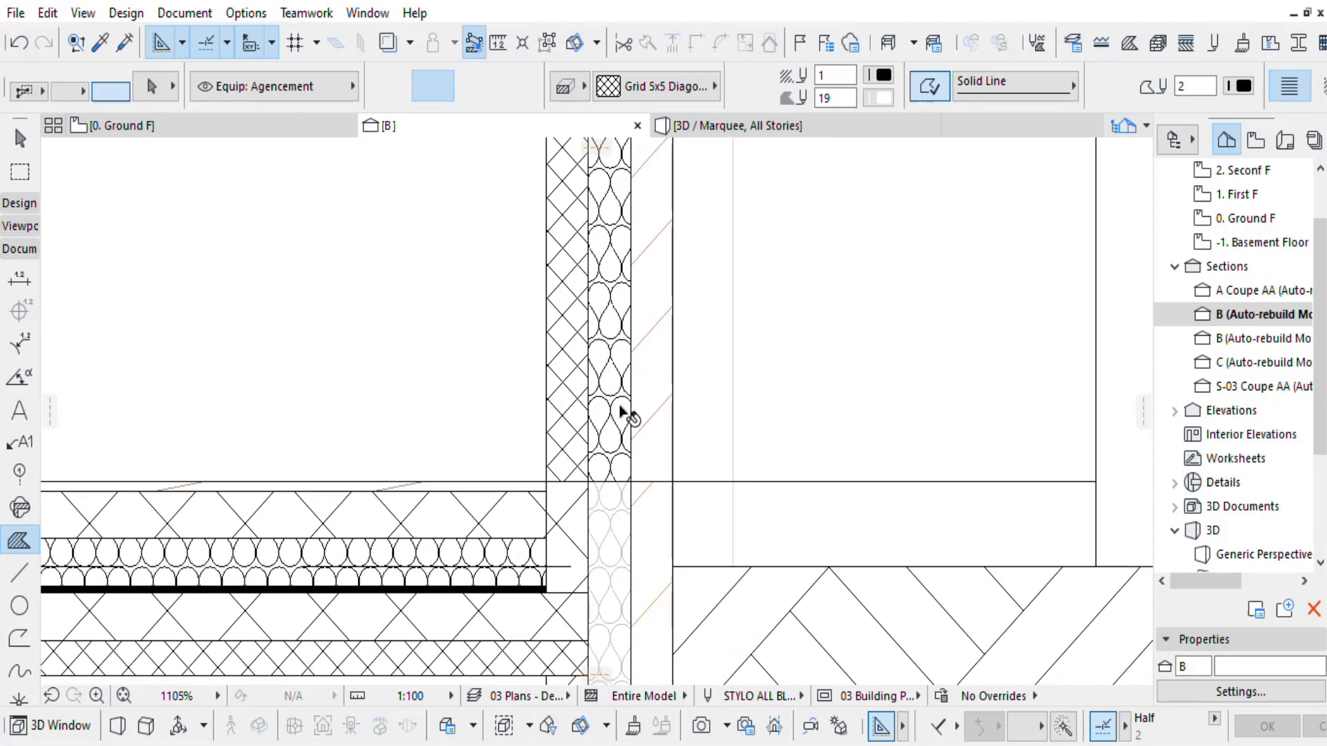
pyautogui.click(625, 415)
pyautogui.keyDown('shift'); pyautogui.click(571, 429); pyautogui.keyUp('shift')
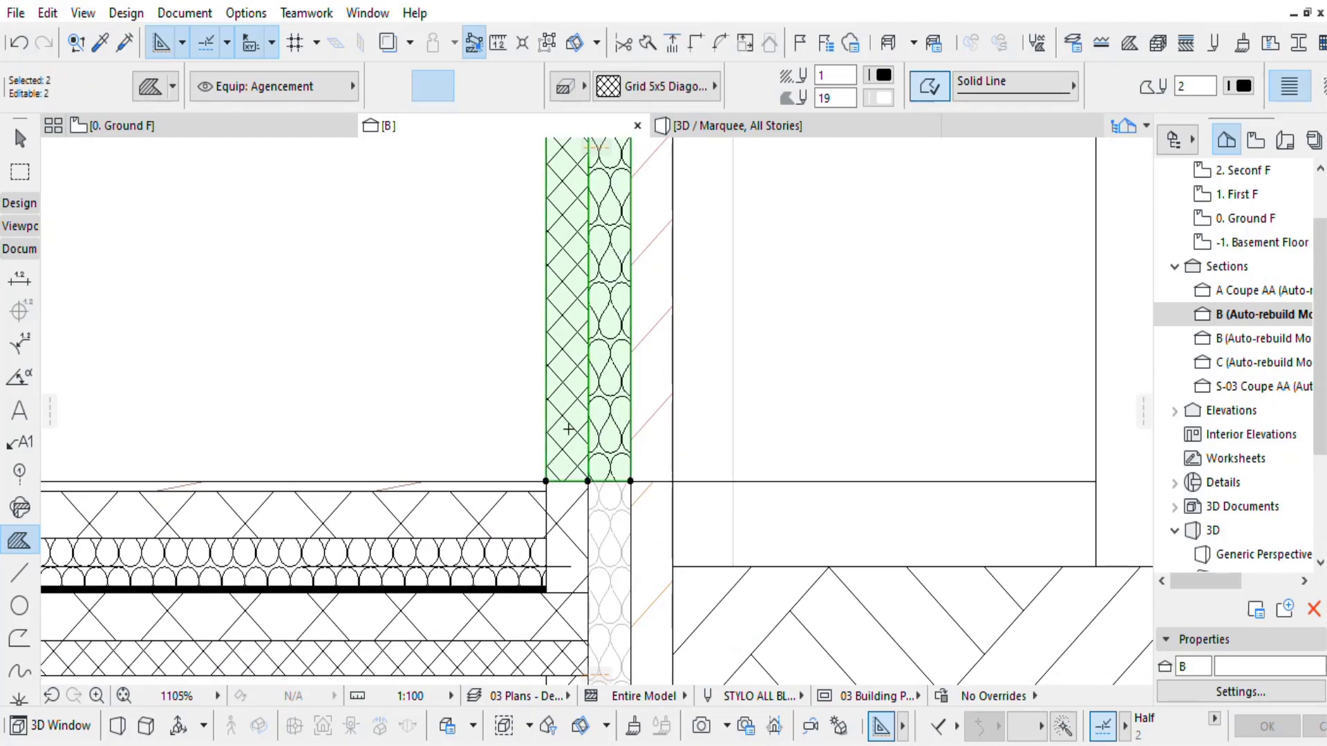
pyautogui.press('Delete')
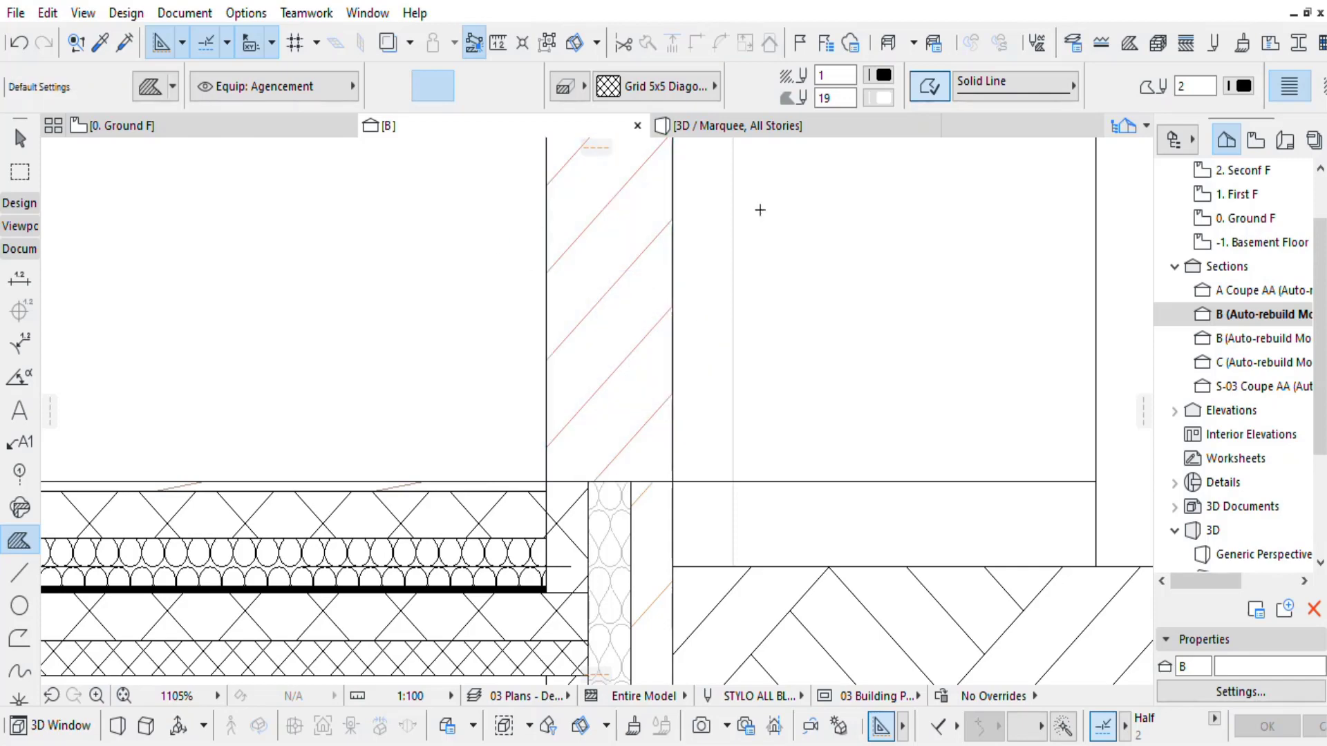
# Select all ten ground floor walls in 3D and turn off their inside-face surface override.
pyautogui.click(784, 135)
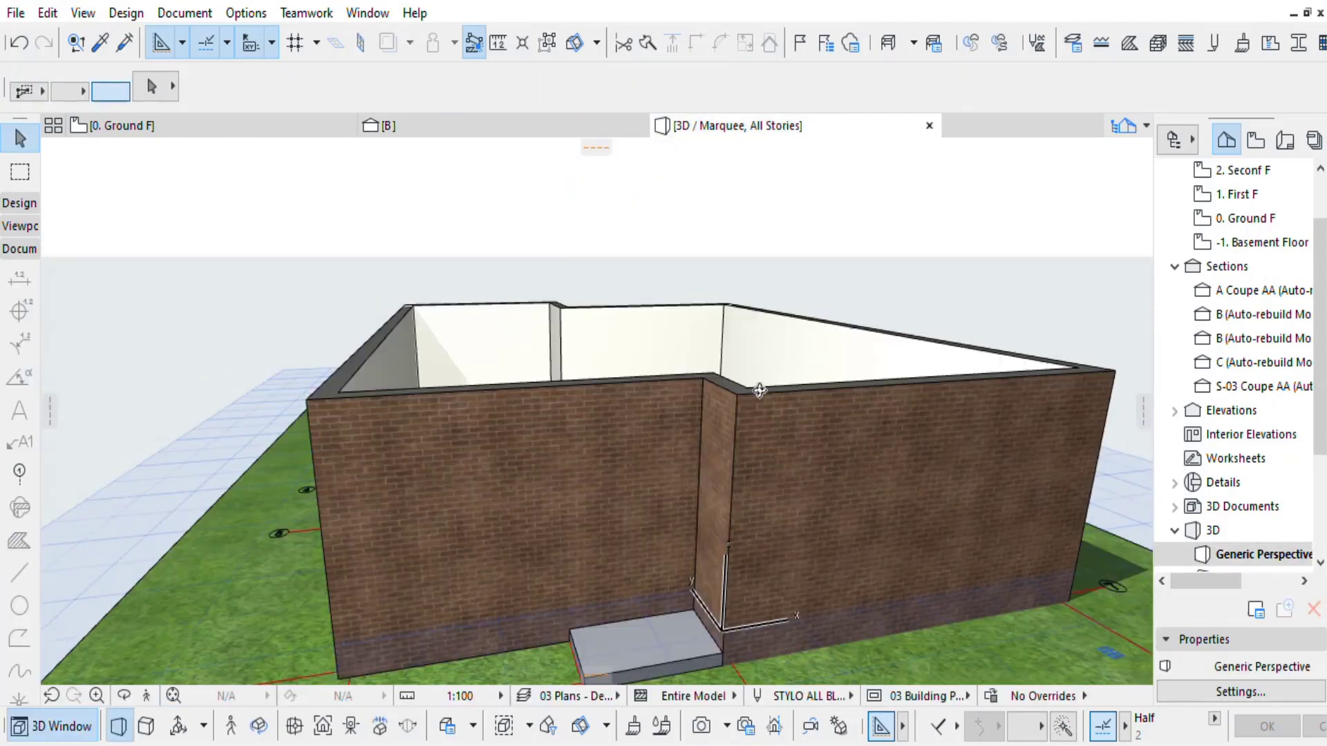
pyautogui.hotkey('ctrl', 'a')
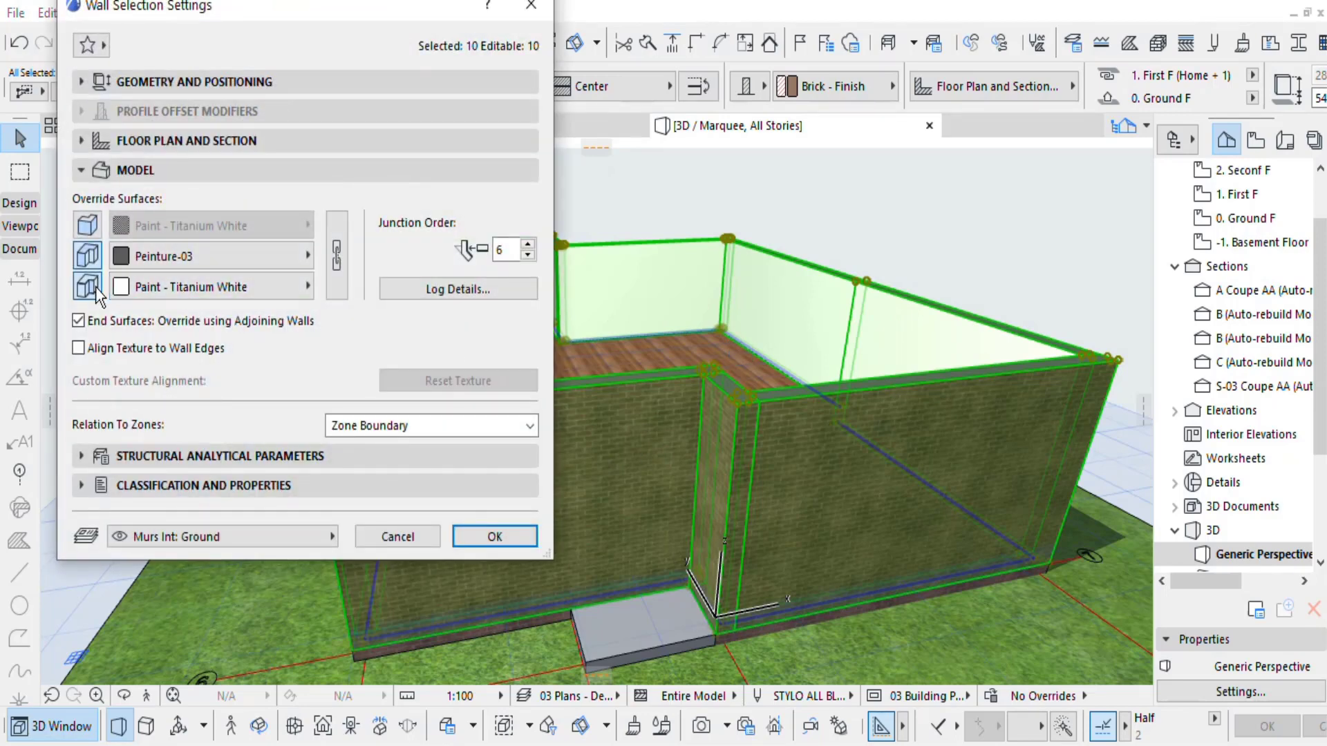
pyautogui.click(97, 293)
pyautogui.click(493, 536)
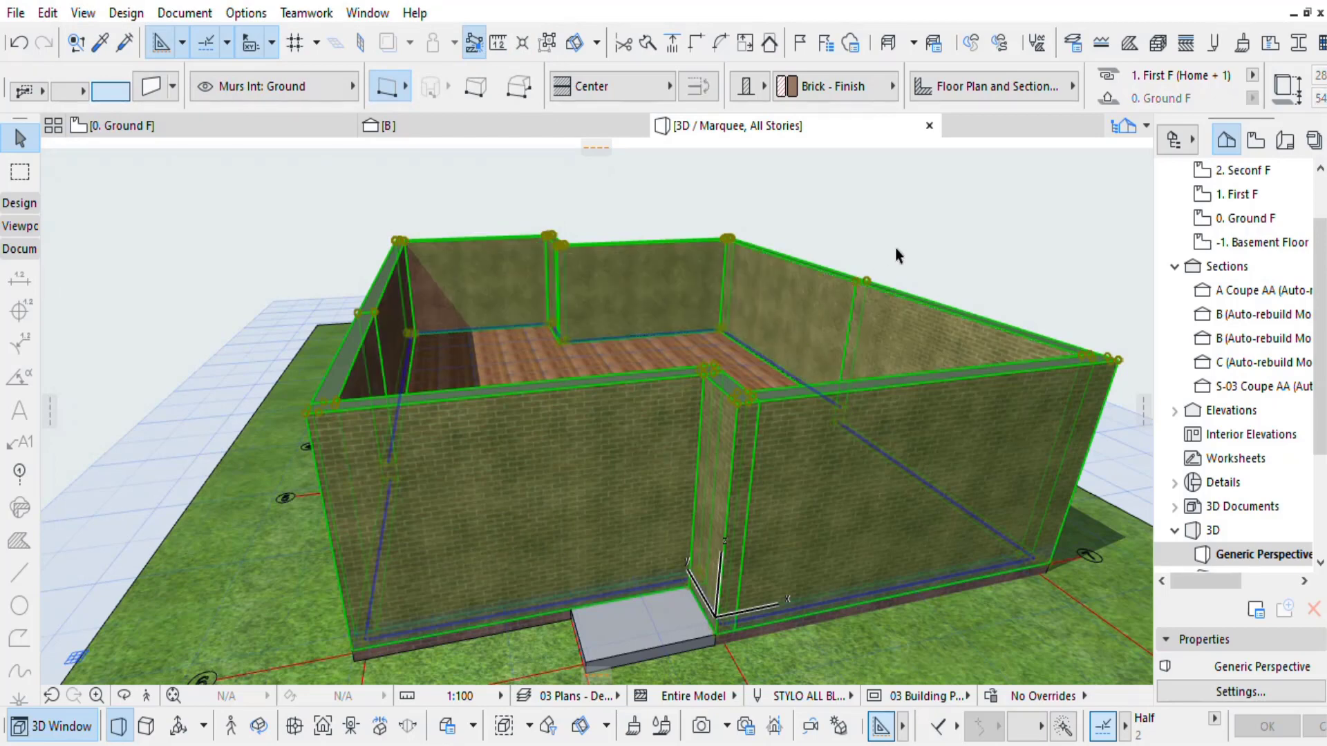
pyautogui.click(600, 155)
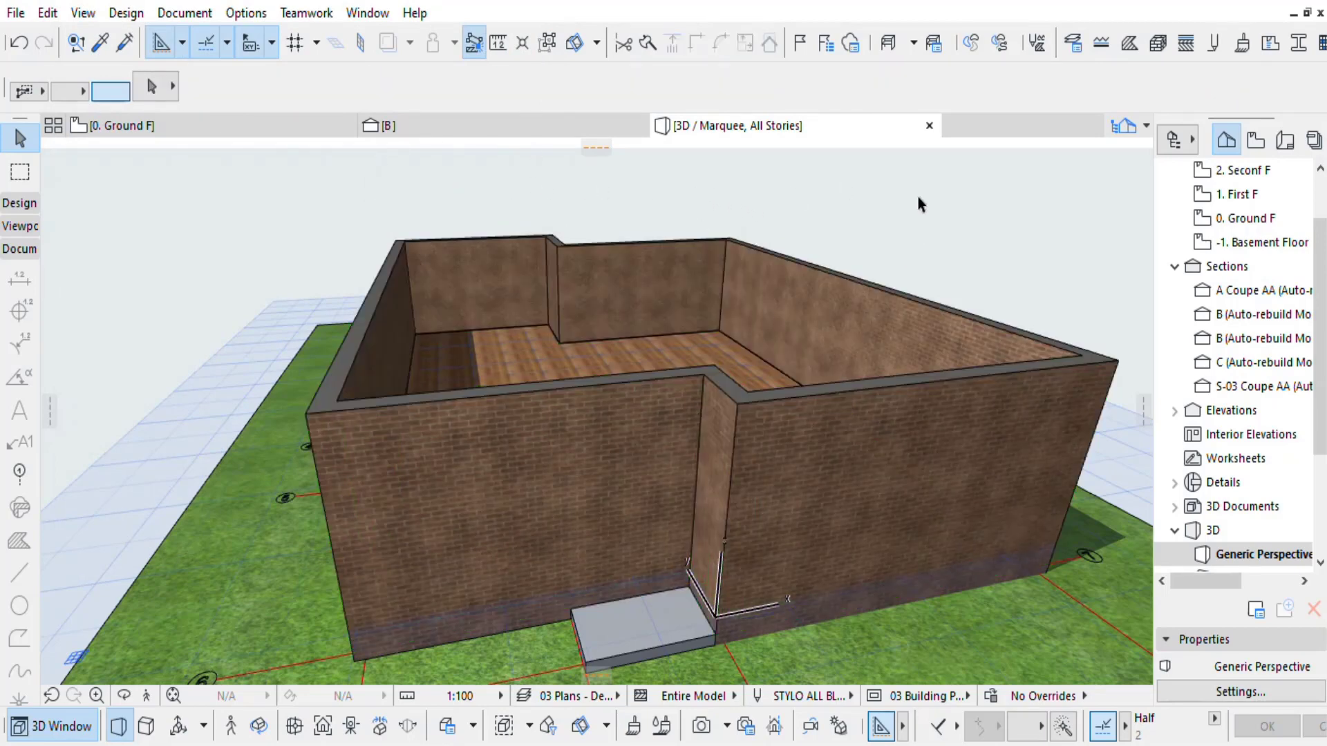
pyautogui.moveTo(876, 200); pyautogui.dragTo(867, 205, button='middle')
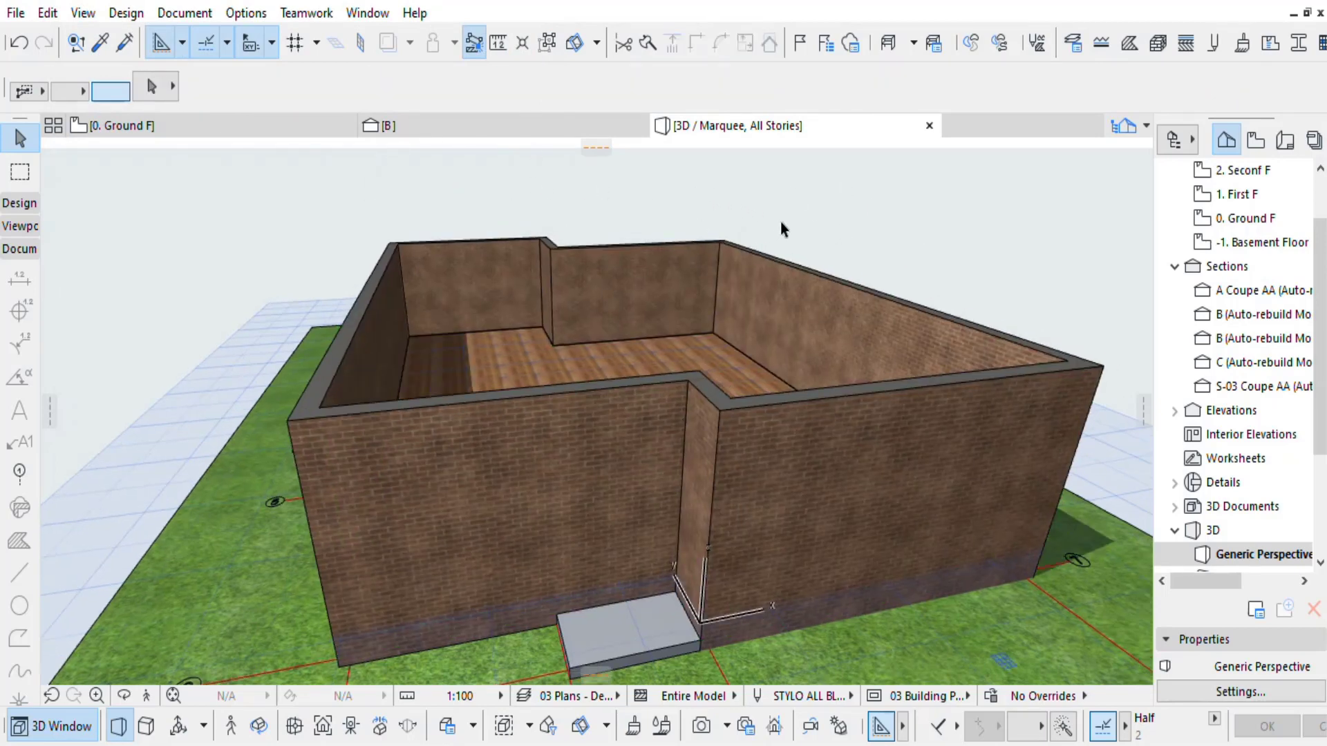
# Set the Wall tool's default structure to the composite External Cavity Wall Tutorial.
pyautogui.click(10, 203)
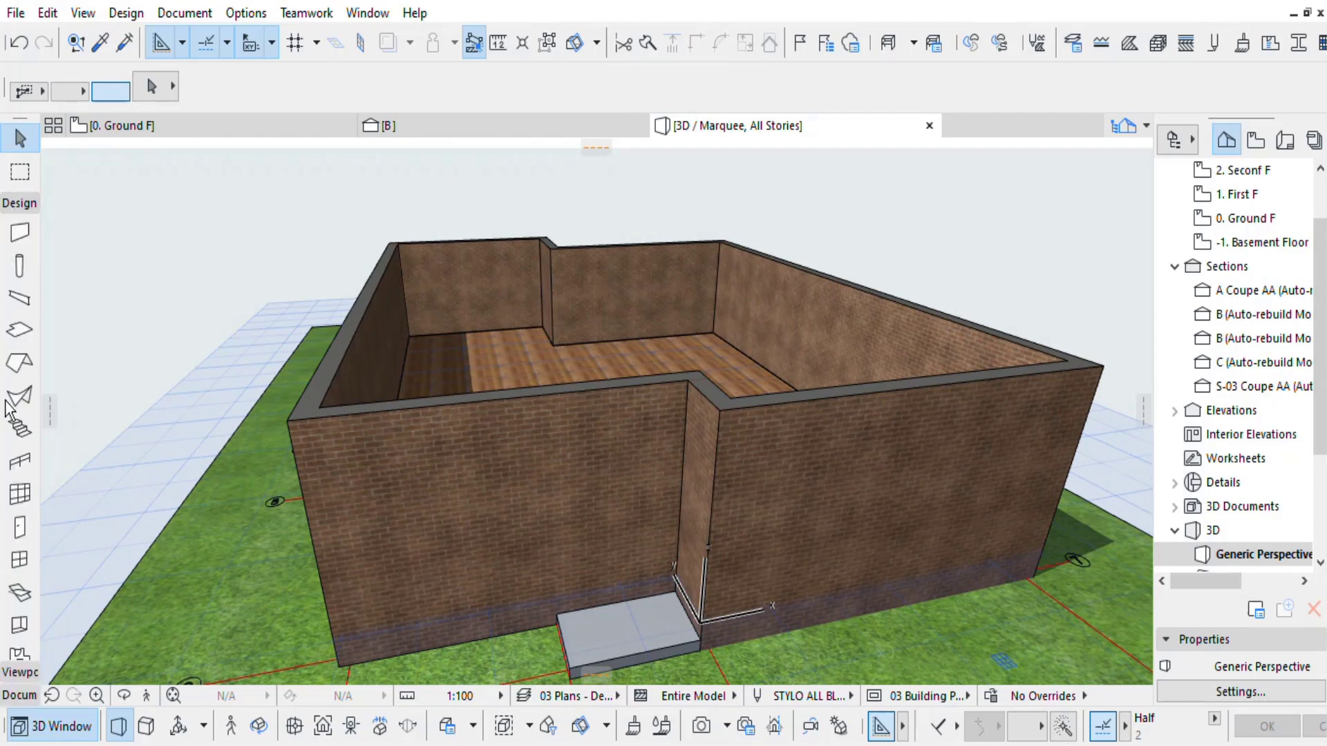
pyautogui.click(18, 236)
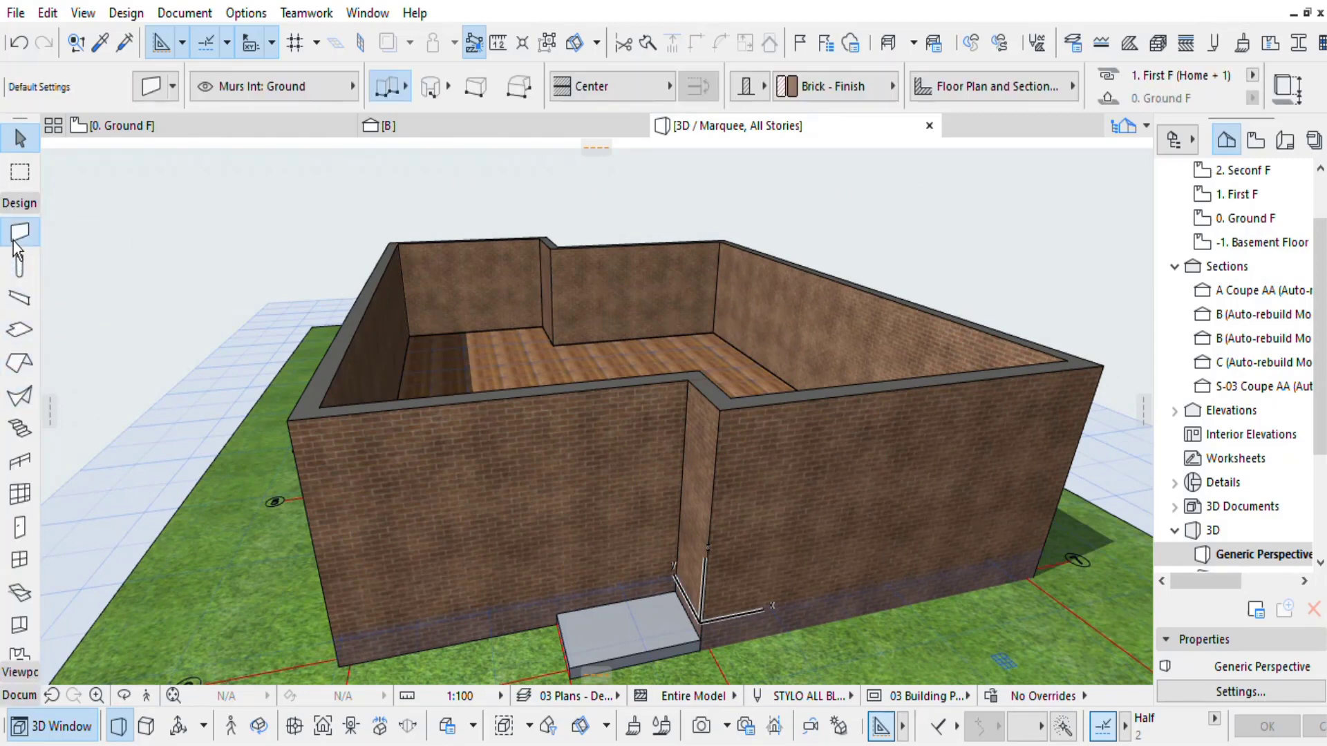
pyautogui.click(151, 88)
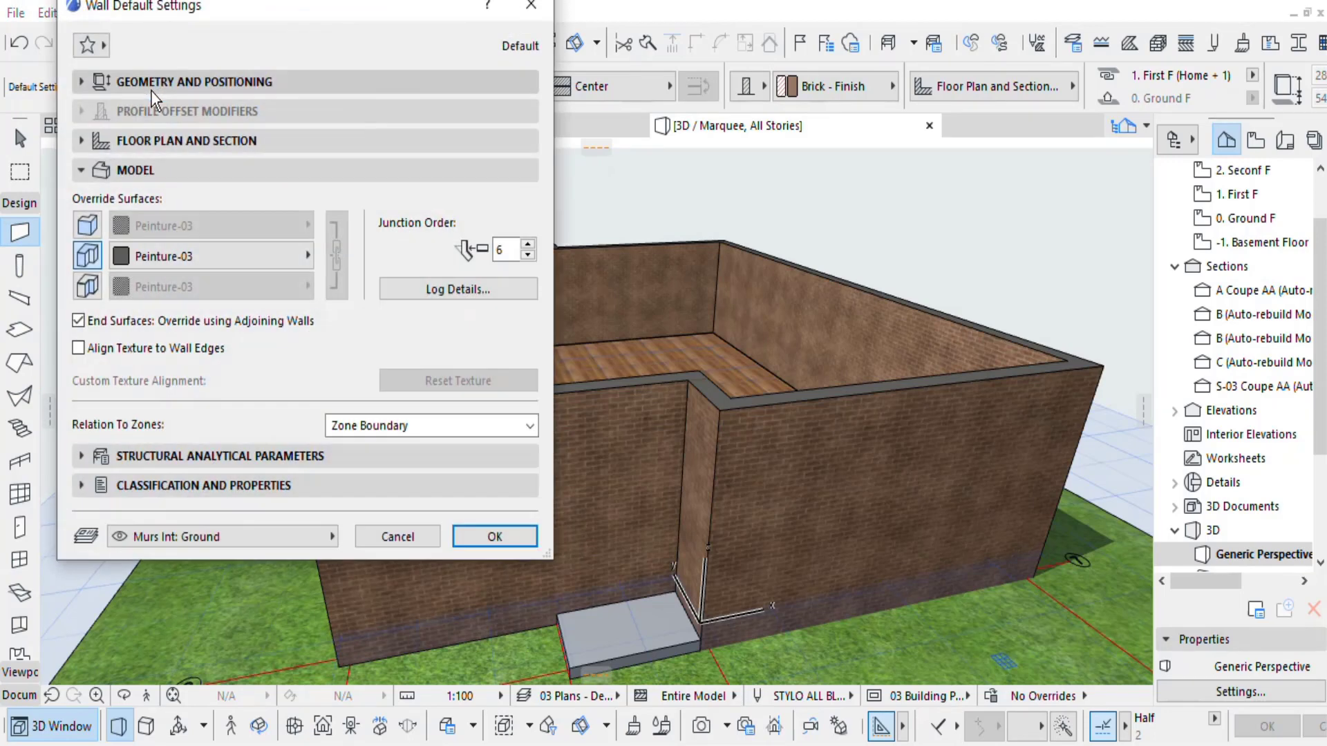
pyautogui.click(218, 87)
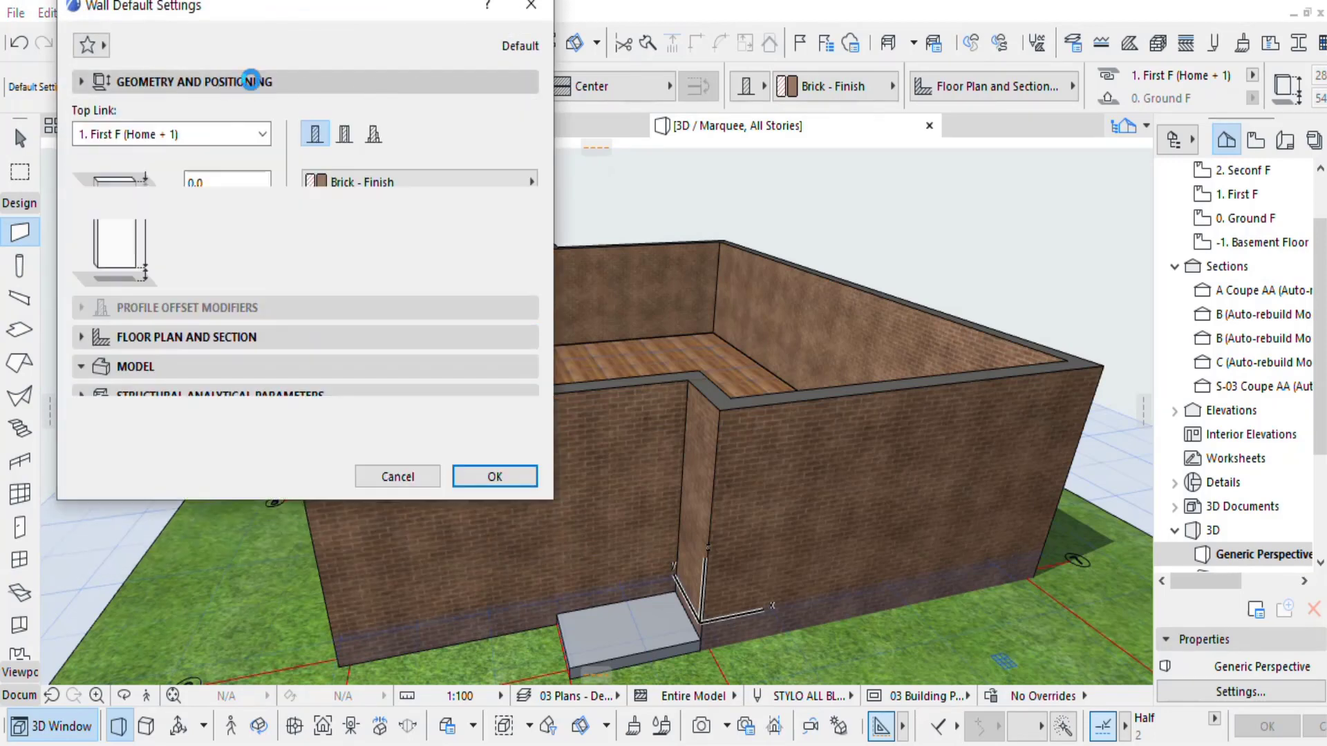
pyautogui.click(346, 135)
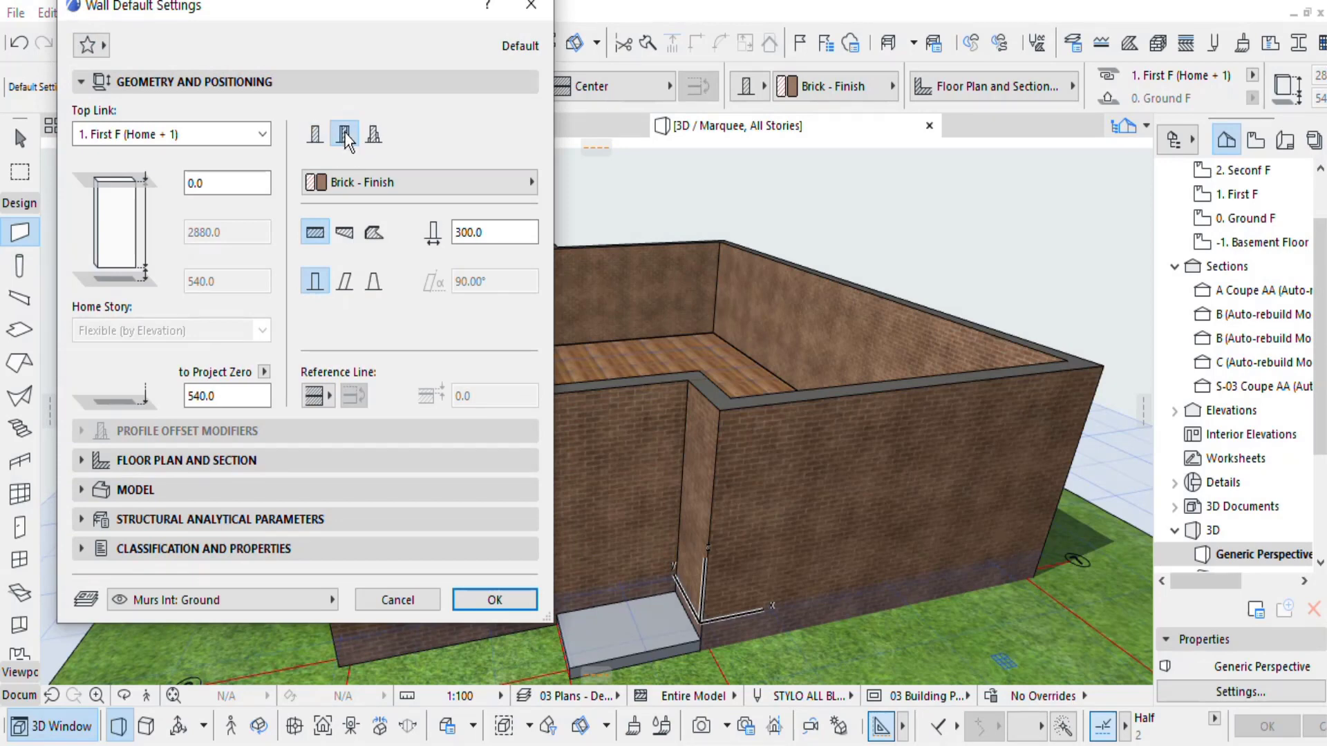
pyautogui.click(458, 181)
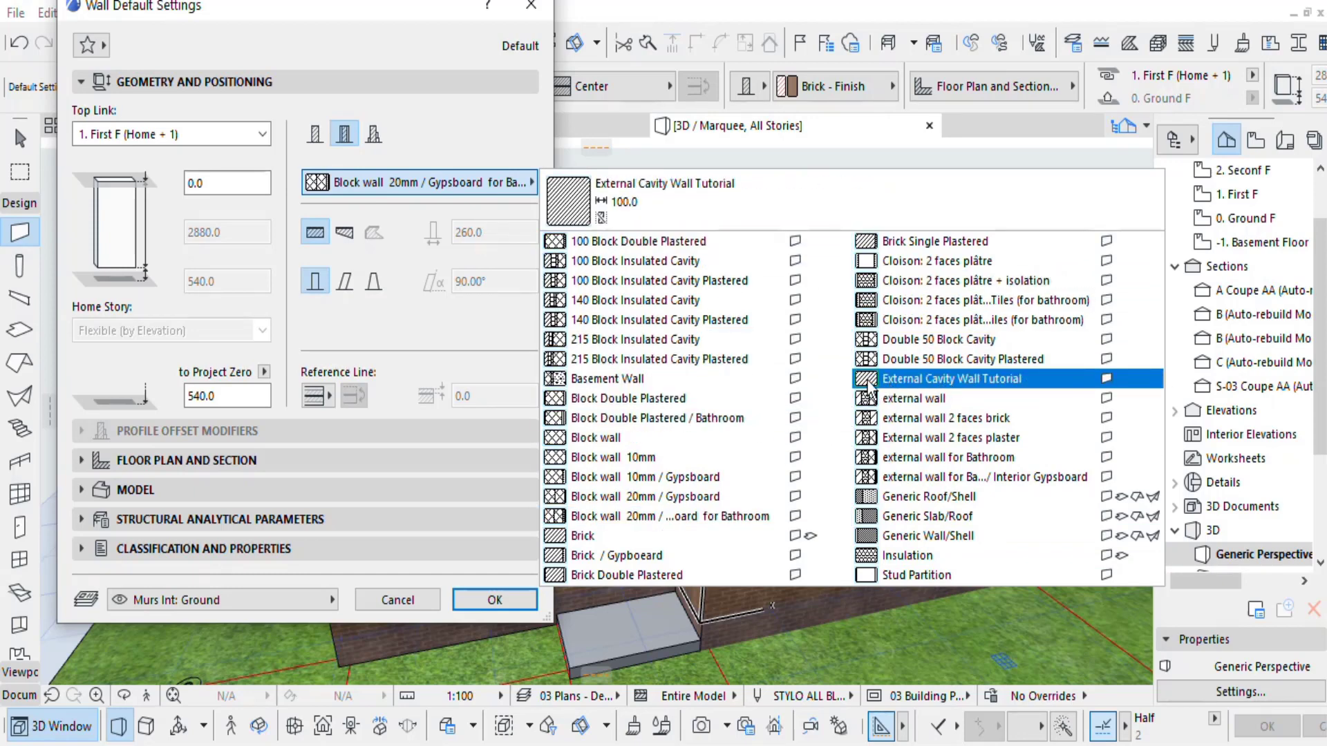
pyautogui.click(986, 380)
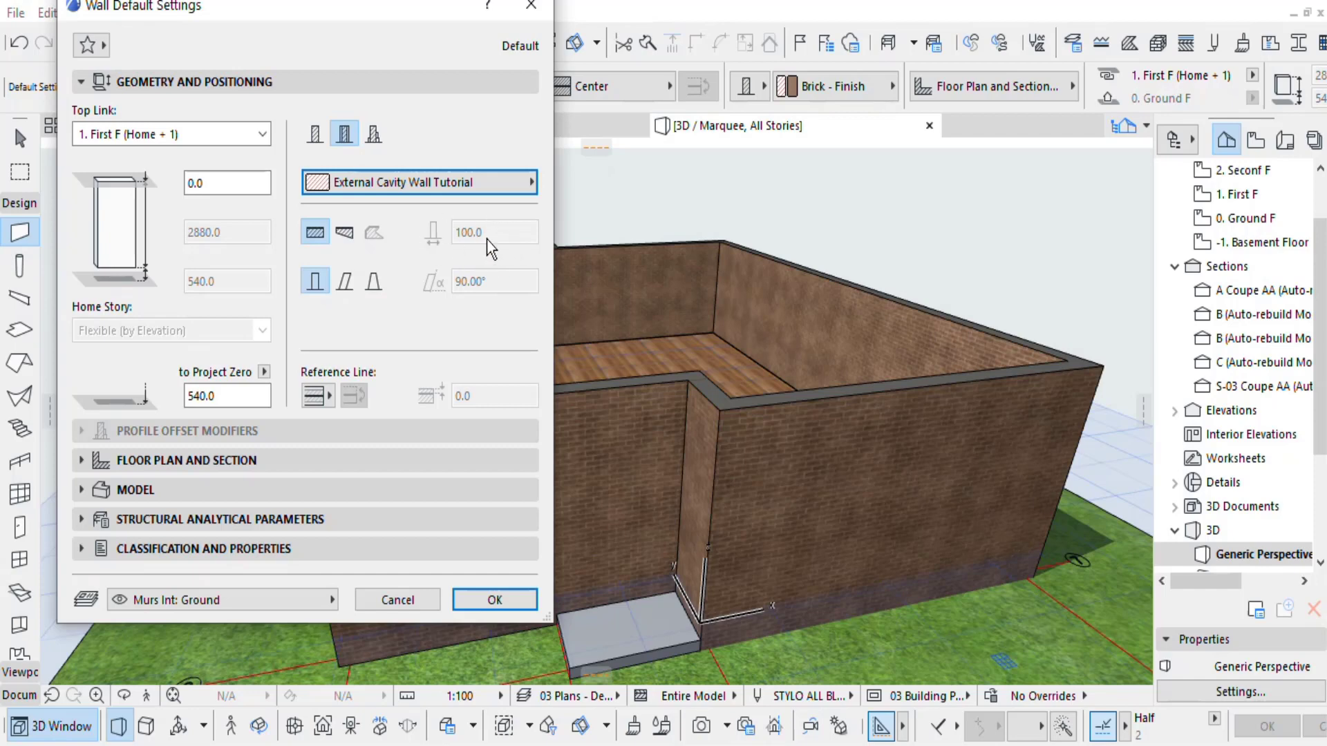
pyautogui.click(495, 599)
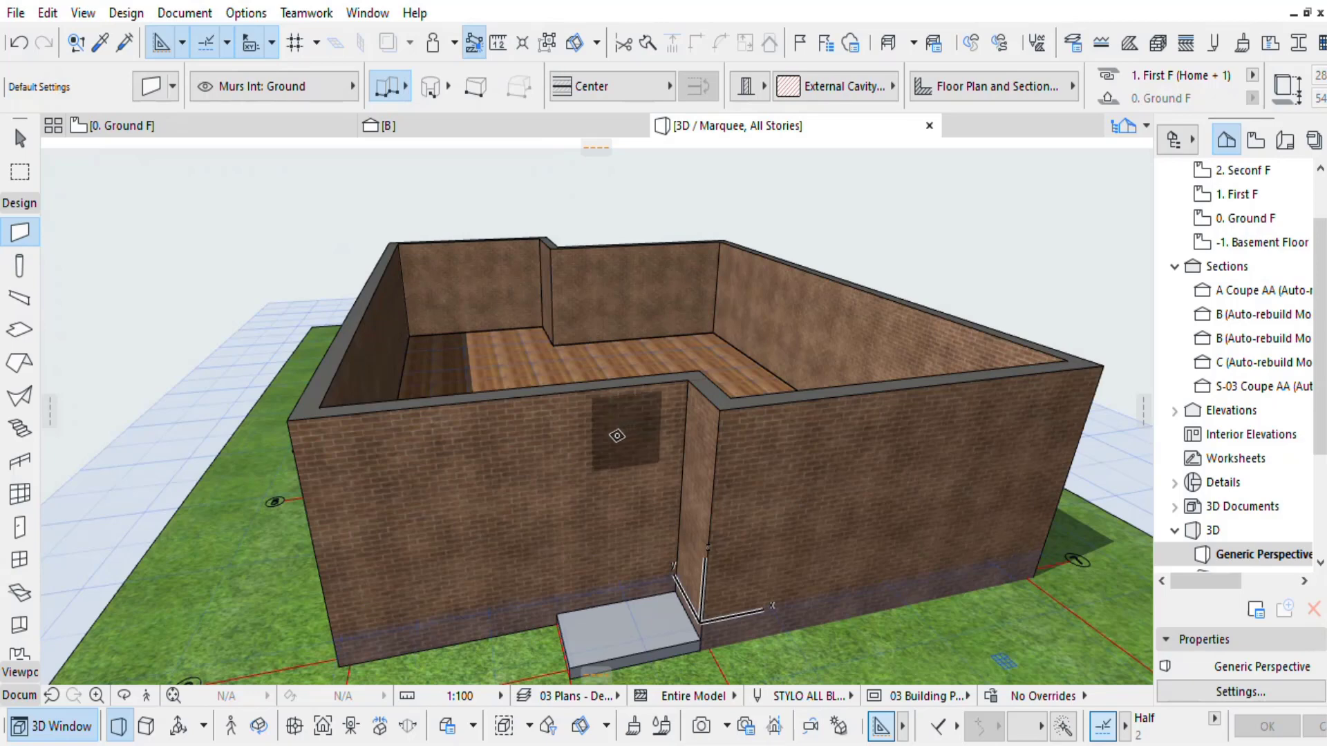
pyautogui.press('Escape')
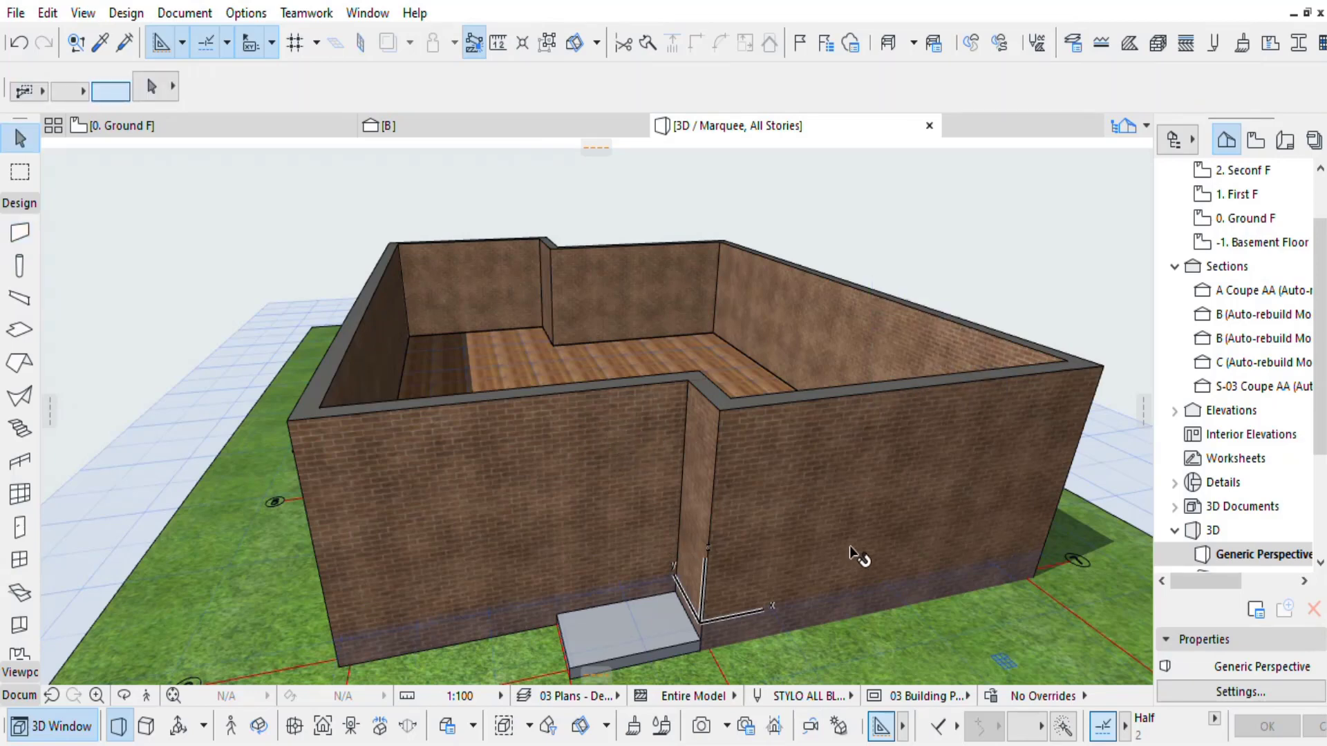
# Select all ten ground floor walls and change their structure to the composite External Cavity Wall Tutorial.
pyautogui.hotkey('ctrl', 'a')
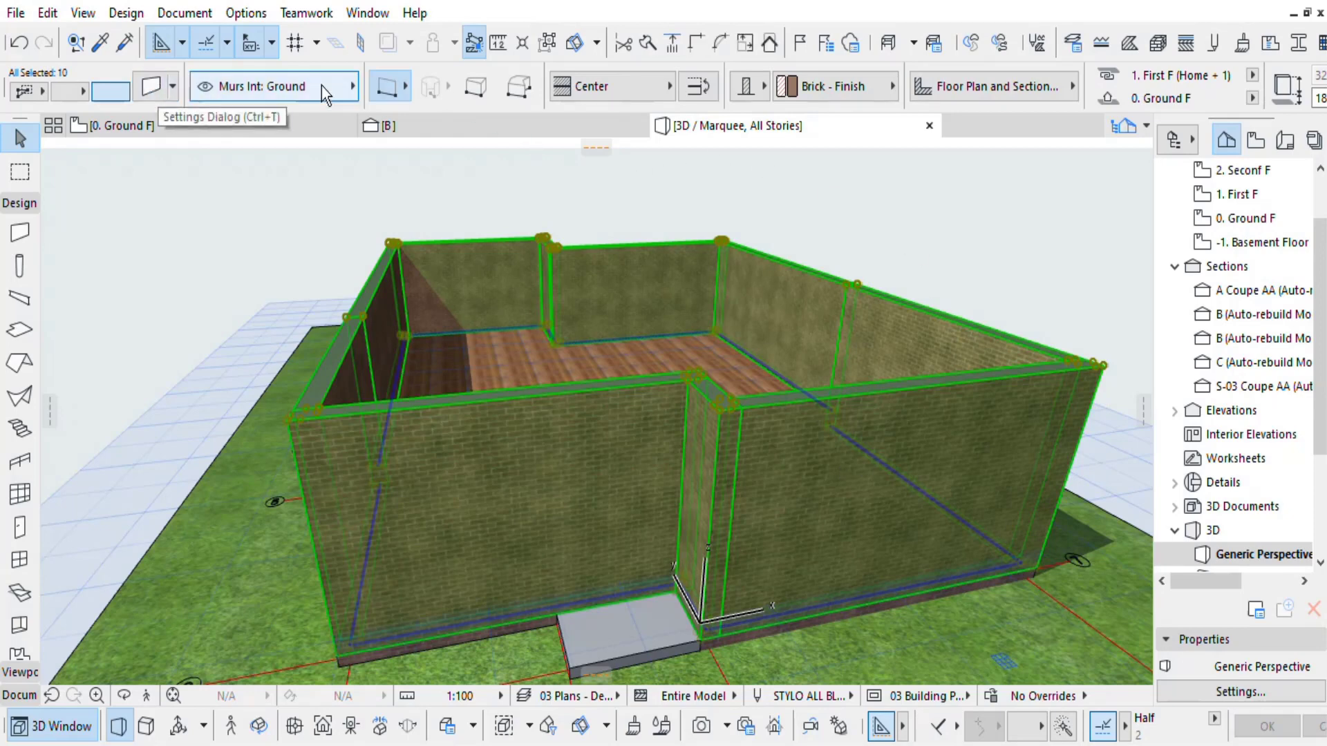
pyautogui.scroll(-2, 674, 89)
pyautogui.scroll(-20, 674, 90)
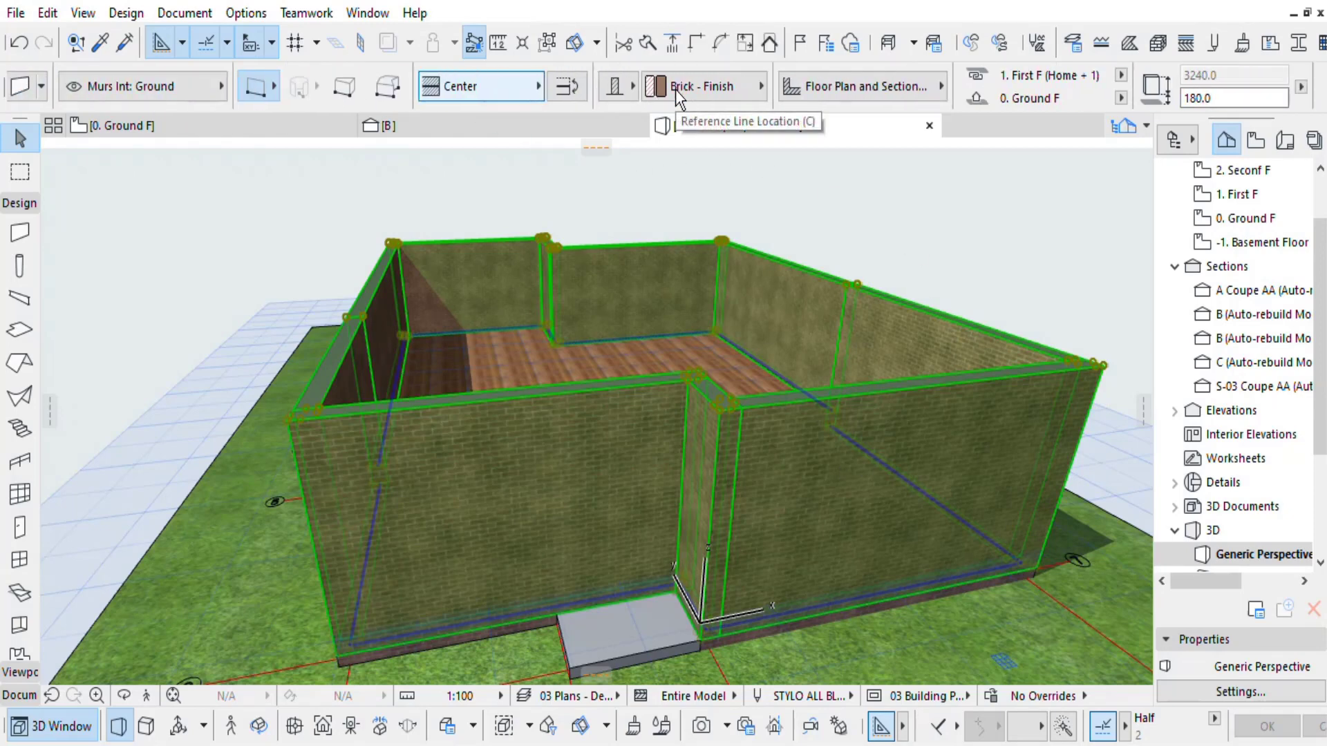
pyautogui.scroll(20, 675, 89)
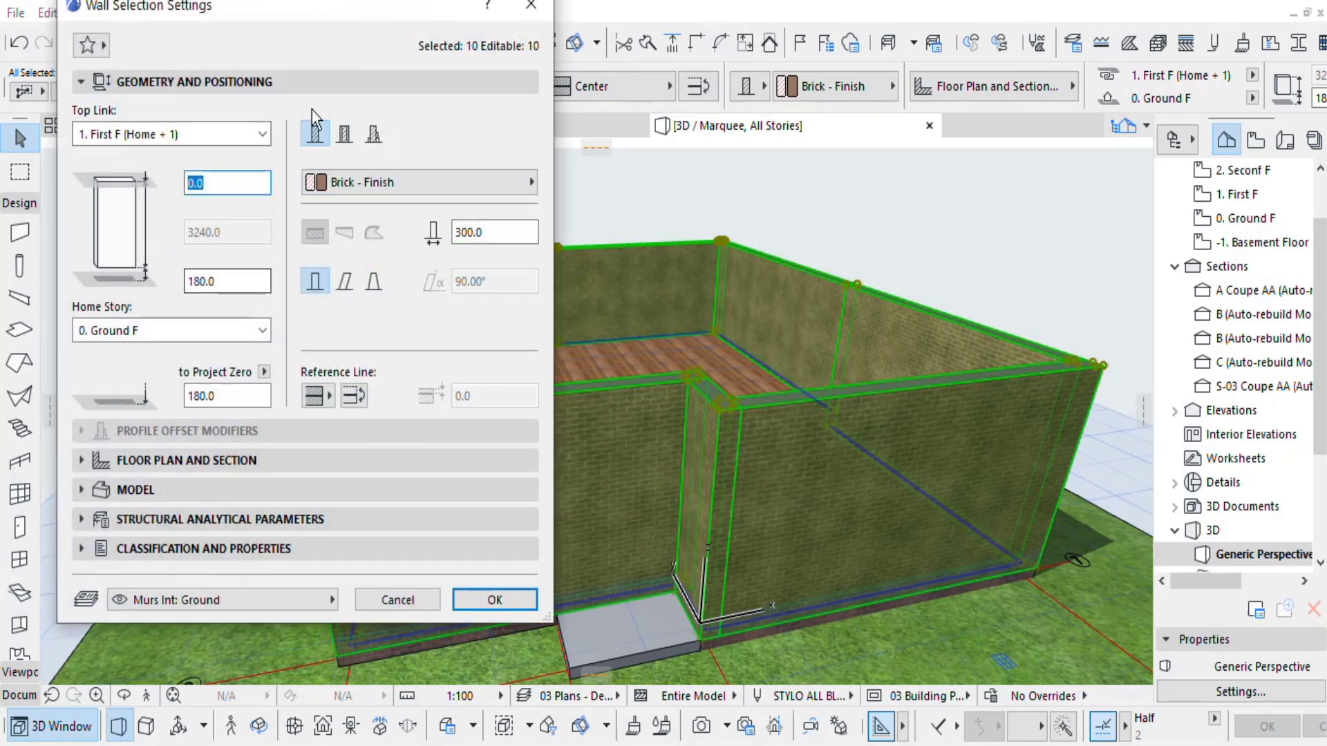
pyautogui.click(345, 133)
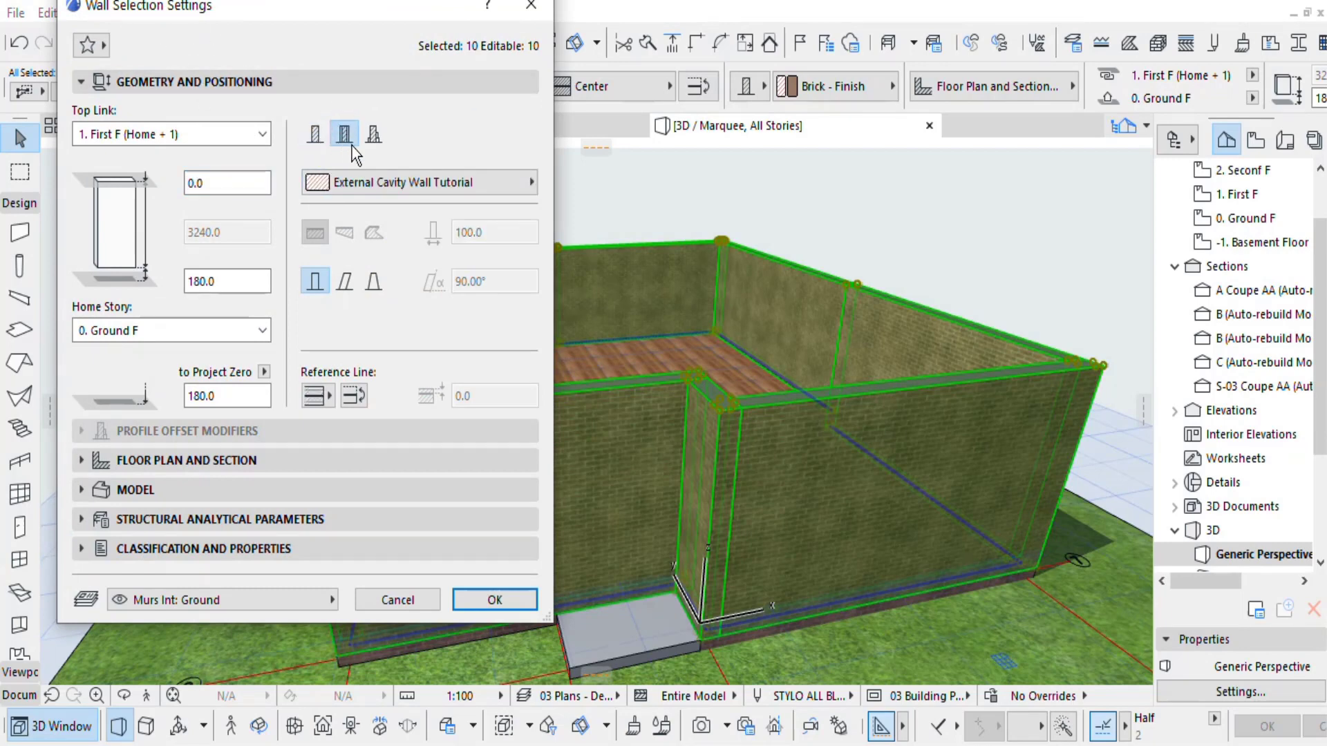
pyautogui.click(458, 181)
pyautogui.click(956, 381)
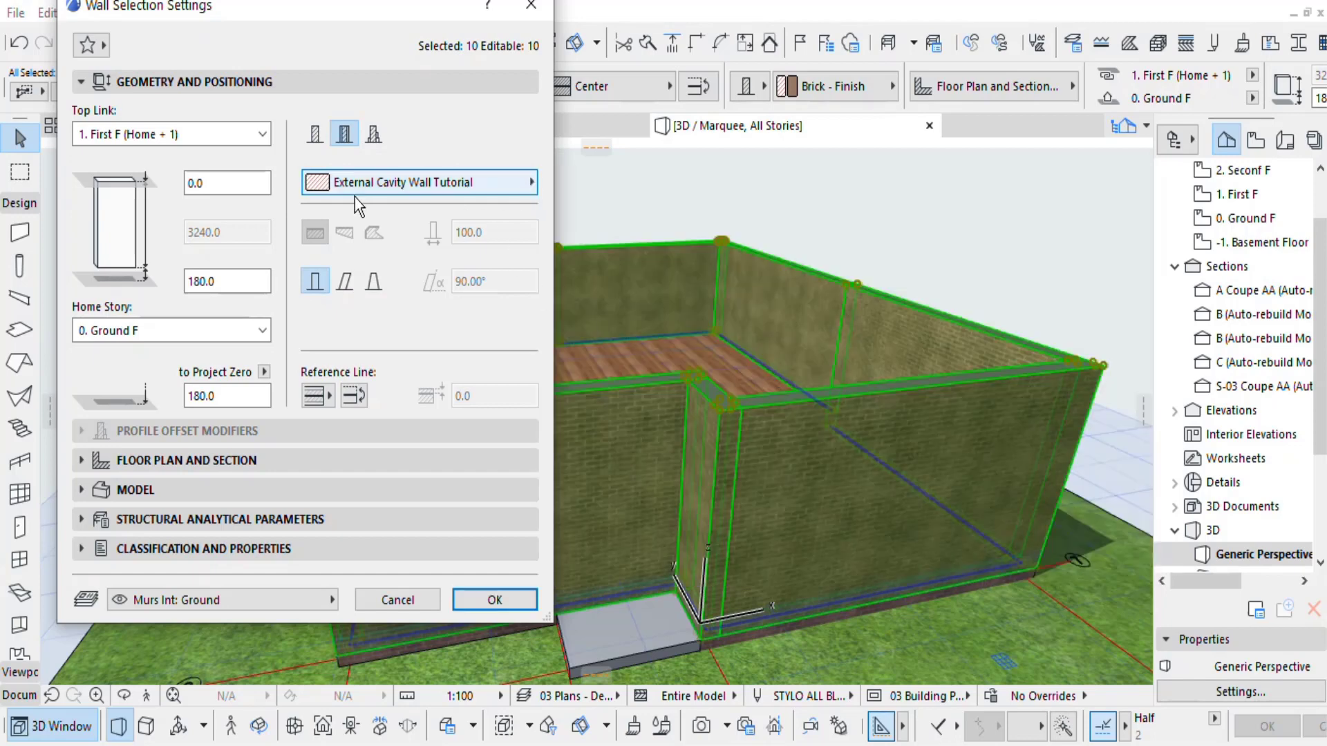
pyautogui.click(494, 599)
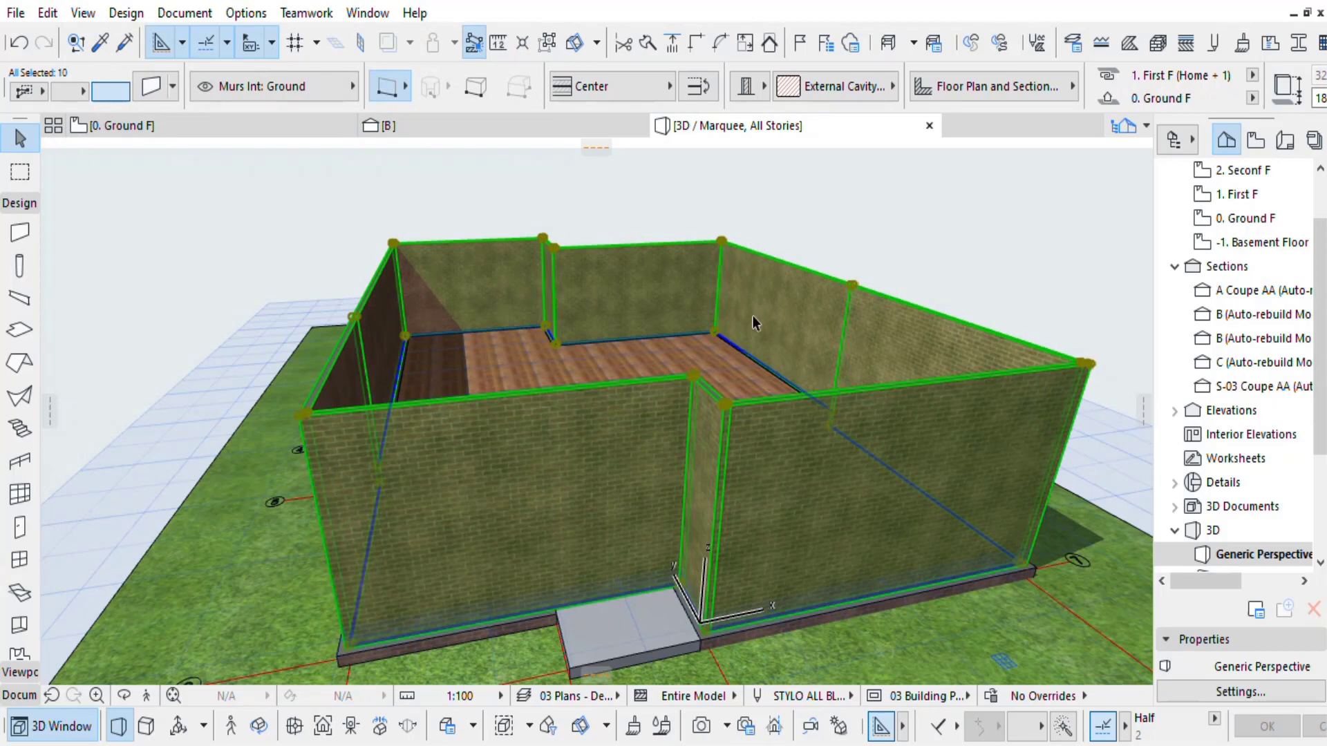
pyautogui.click(881, 270)
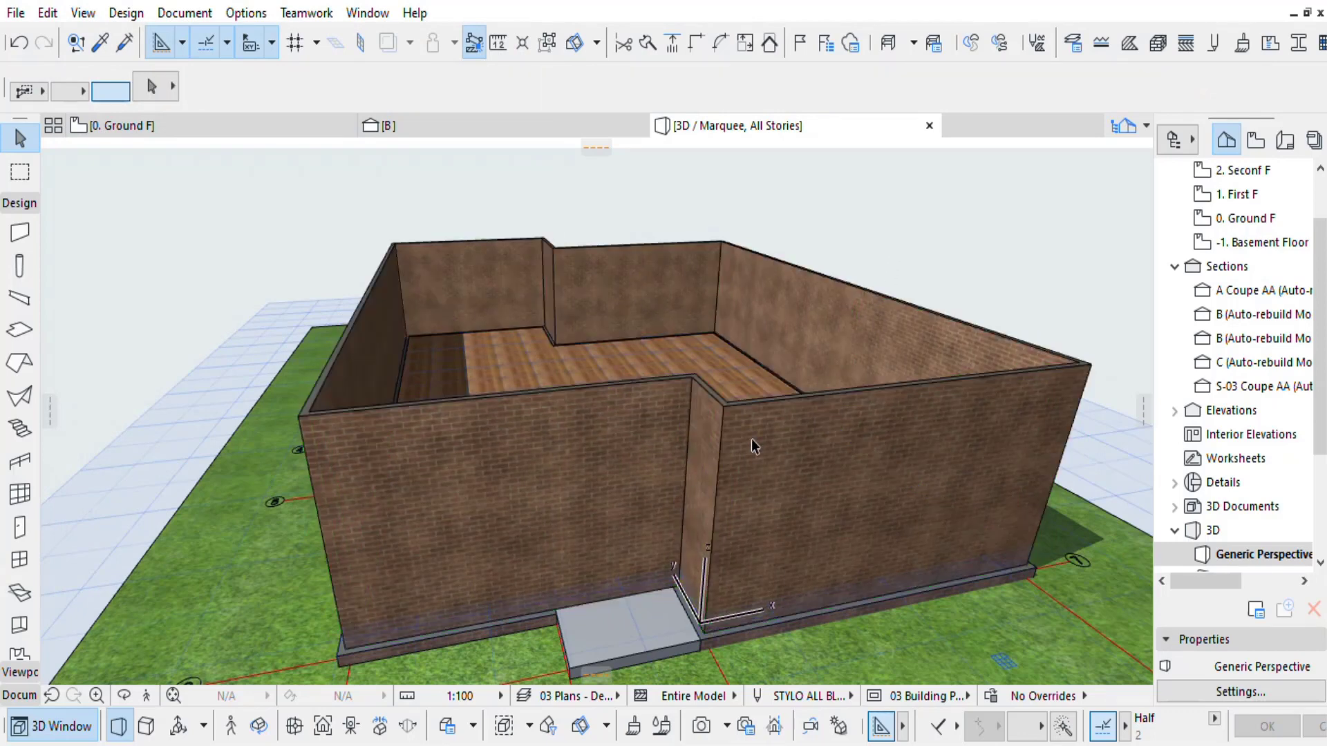
# Open the composite External Cavity Wall Tutorial for editing in the composite settings.
pyautogui.click(247, 14)
pyautogui.moveTo(387, 40)
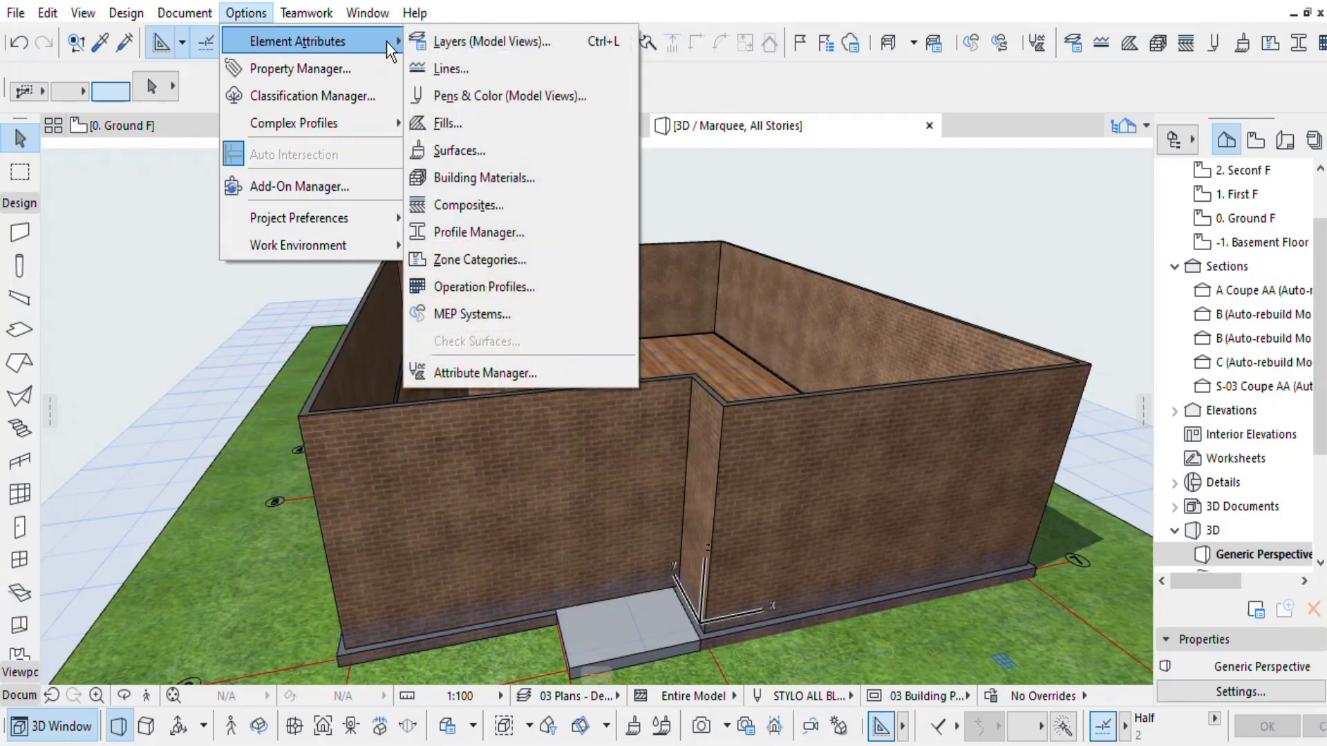
pyautogui.click(516, 209)
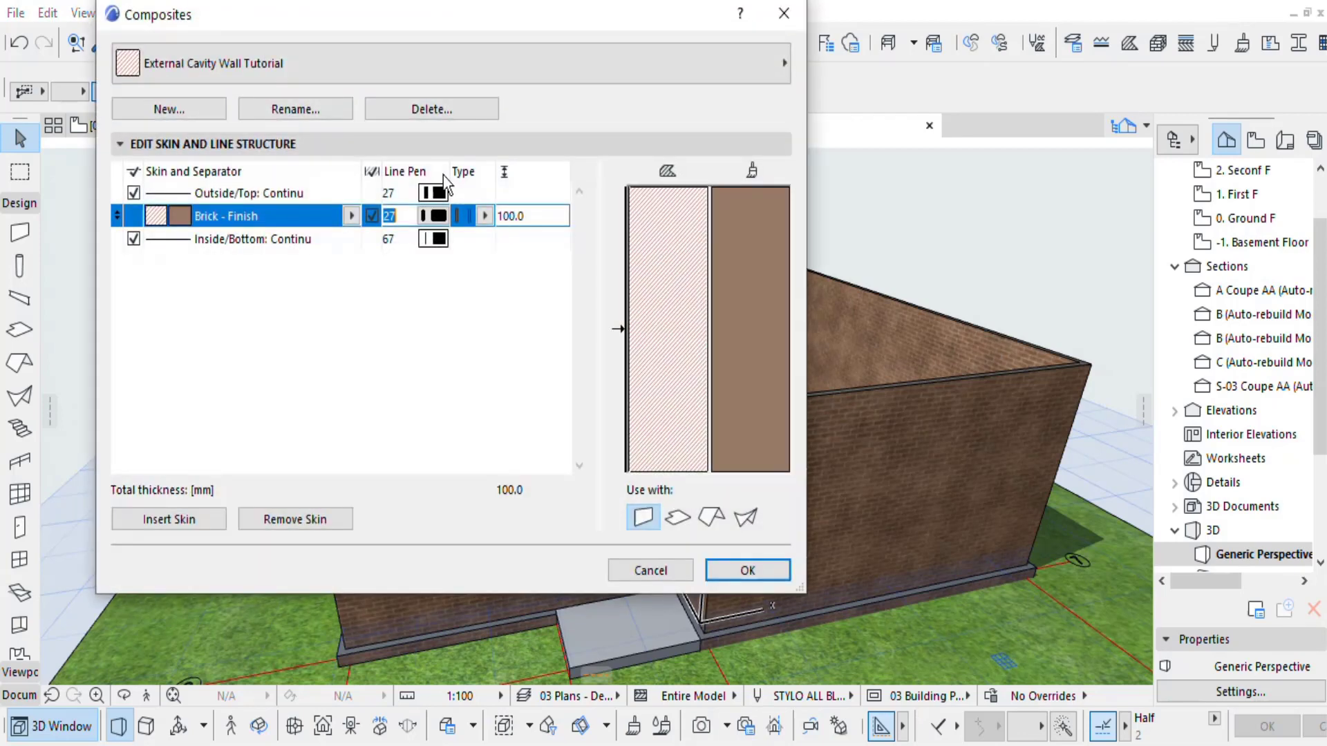
pyautogui.click(343, 77)
pyautogui.click(381, 61)
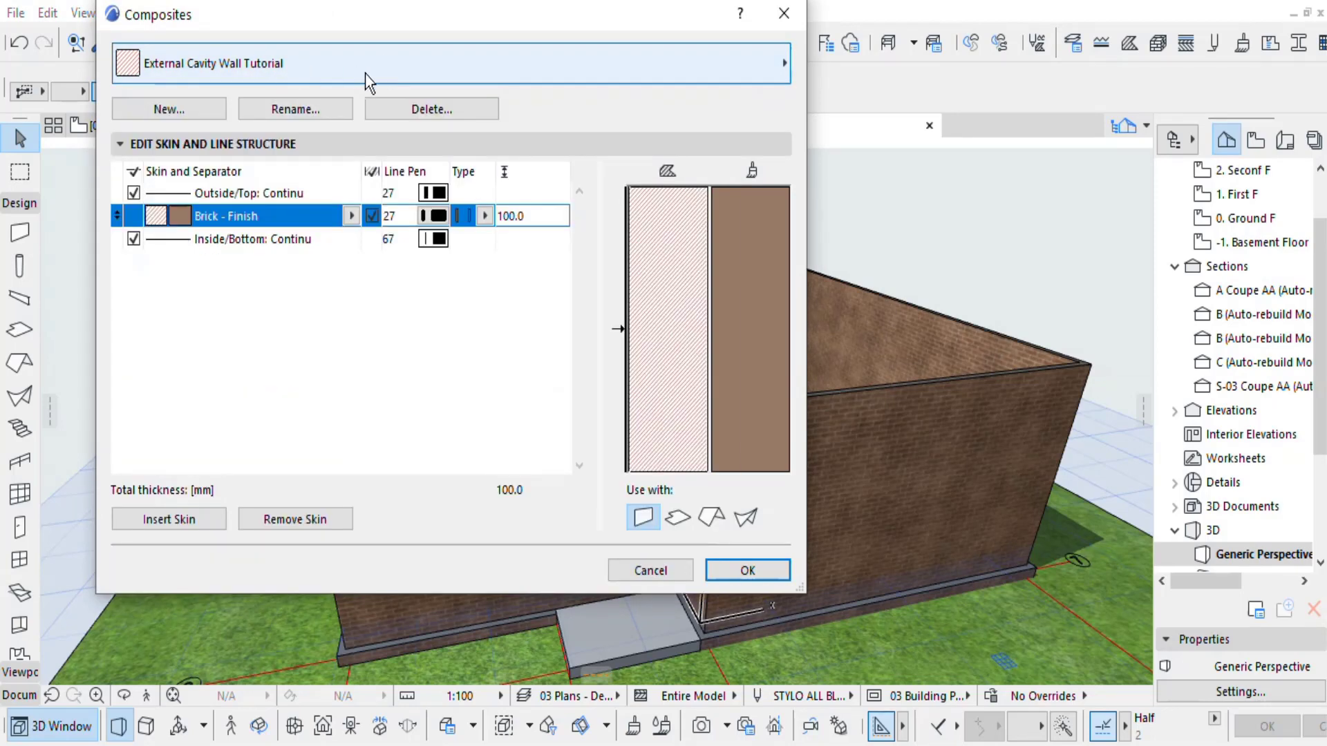
pyautogui.click(462, 75)
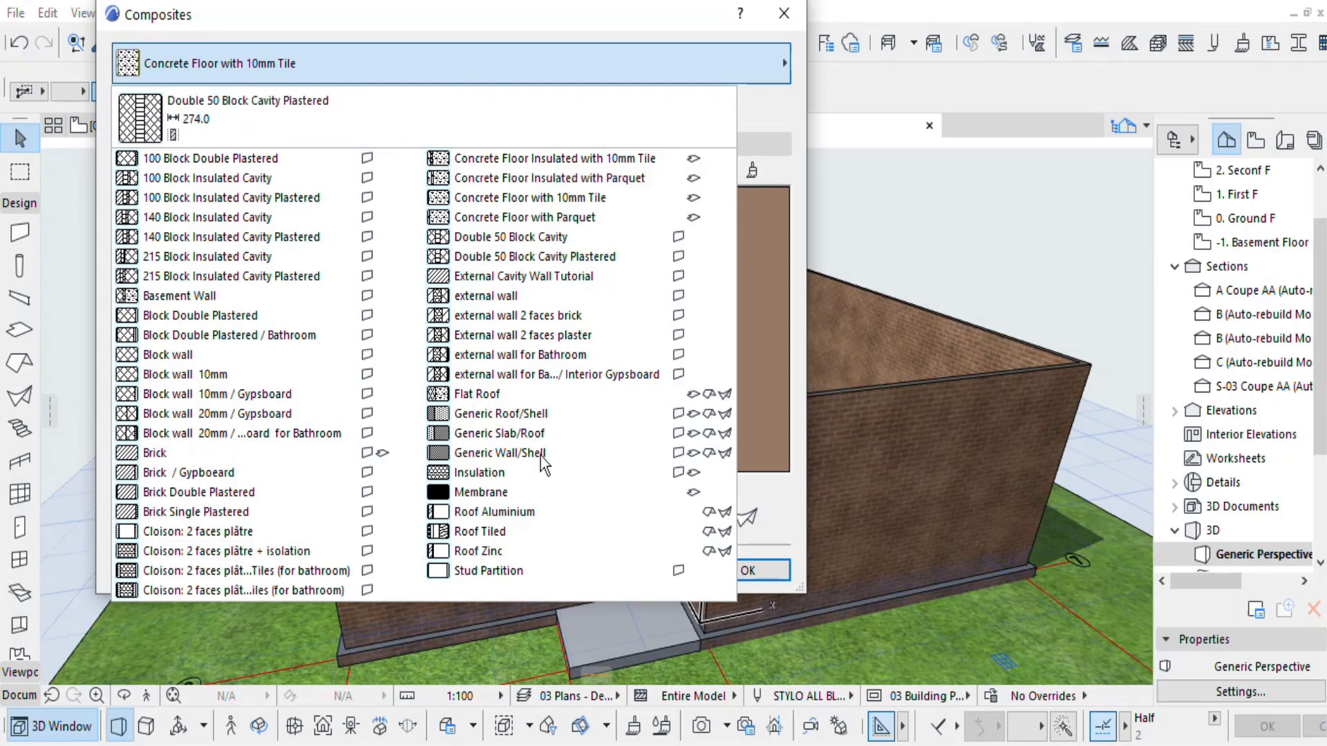
pyautogui.click(498, 276)
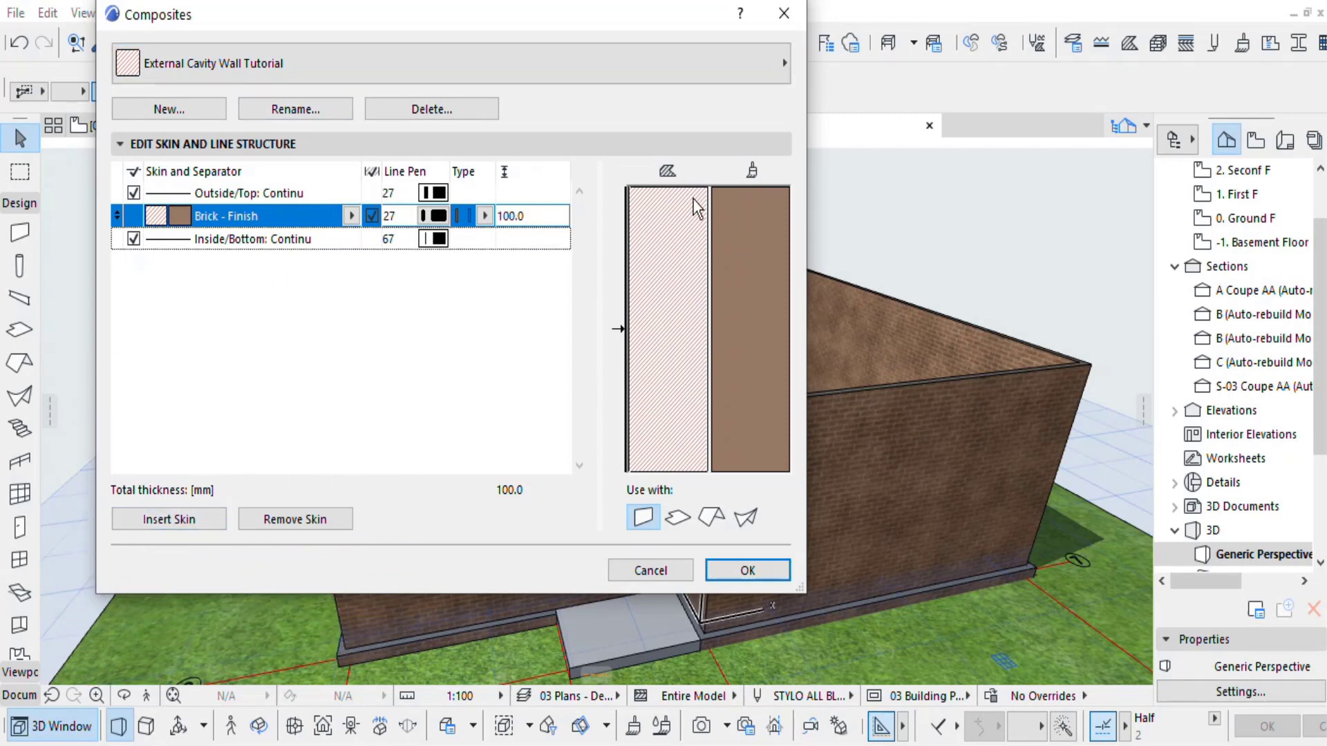
# Insert a second skin on the inner side of the brick and set its building material to Insulation - Thermal Break.
pyautogui.click(174, 520)
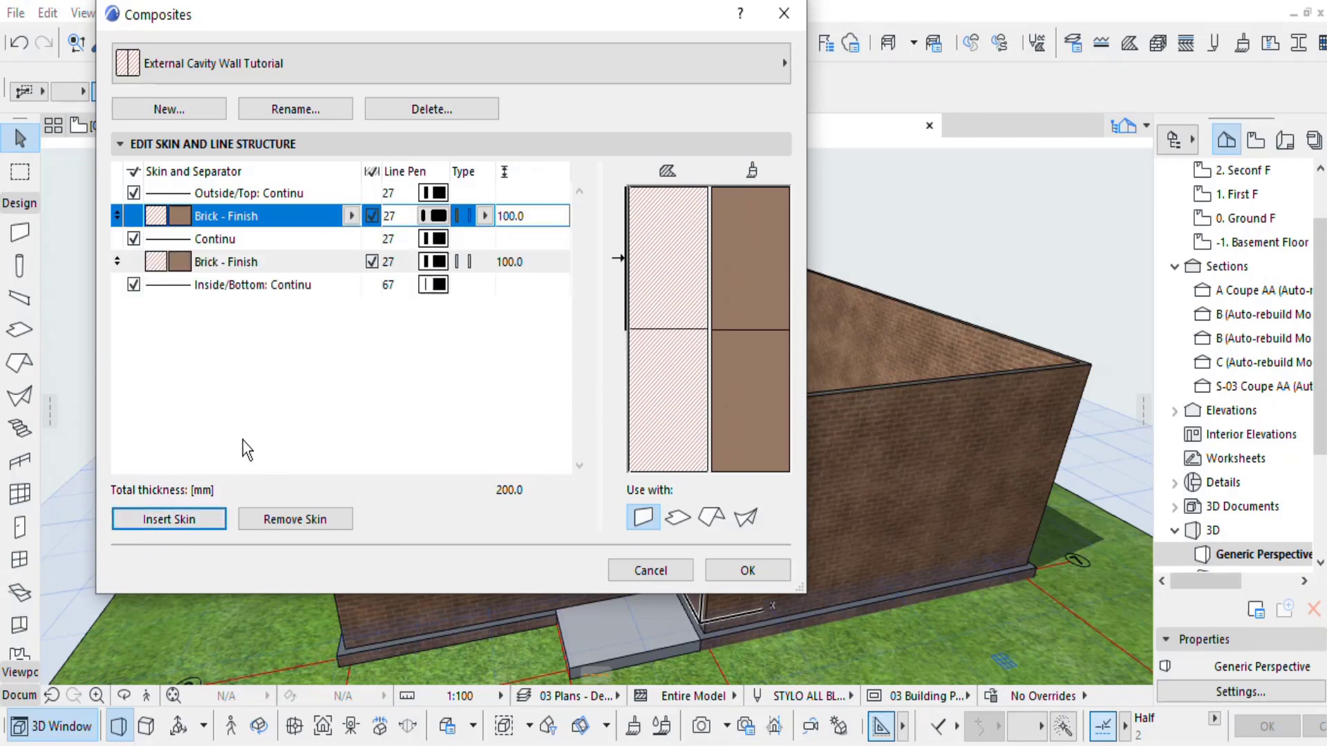
pyautogui.click(342, 261)
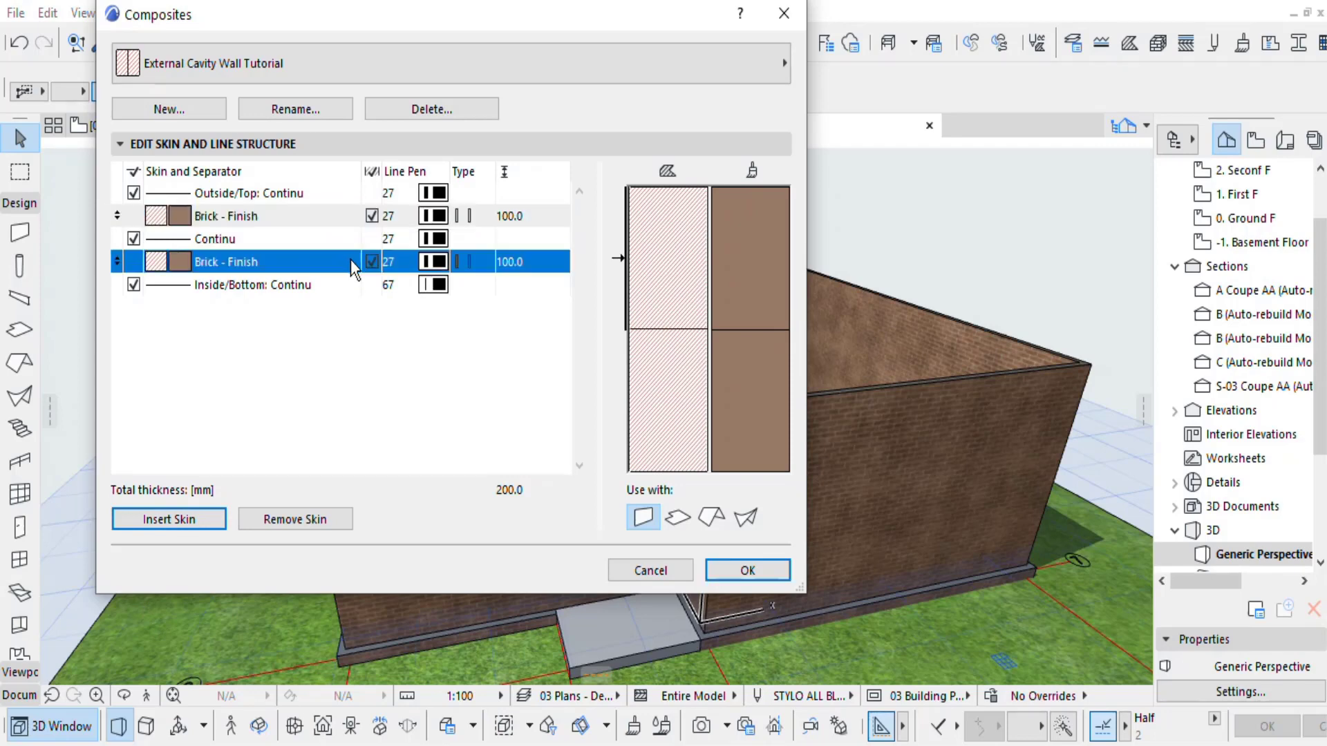
pyautogui.click(352, 262)
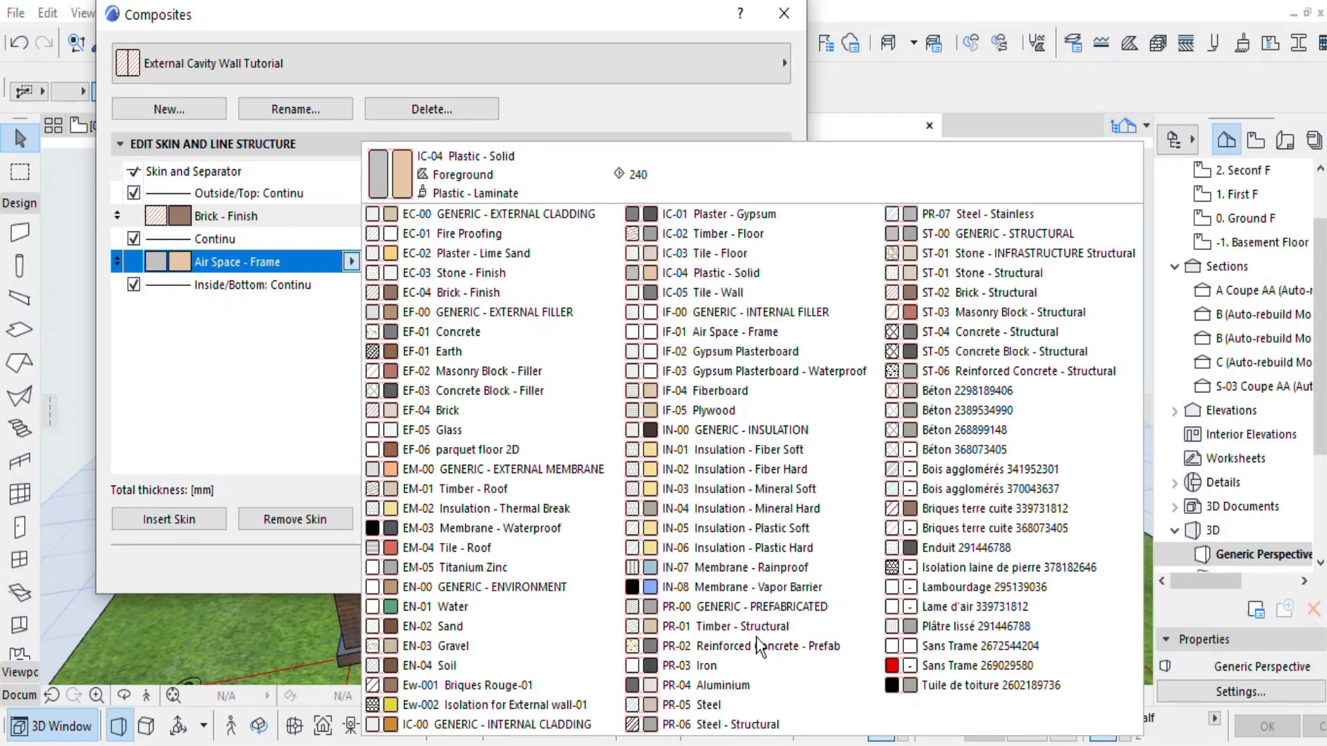
pyautogui.click(244, 355)
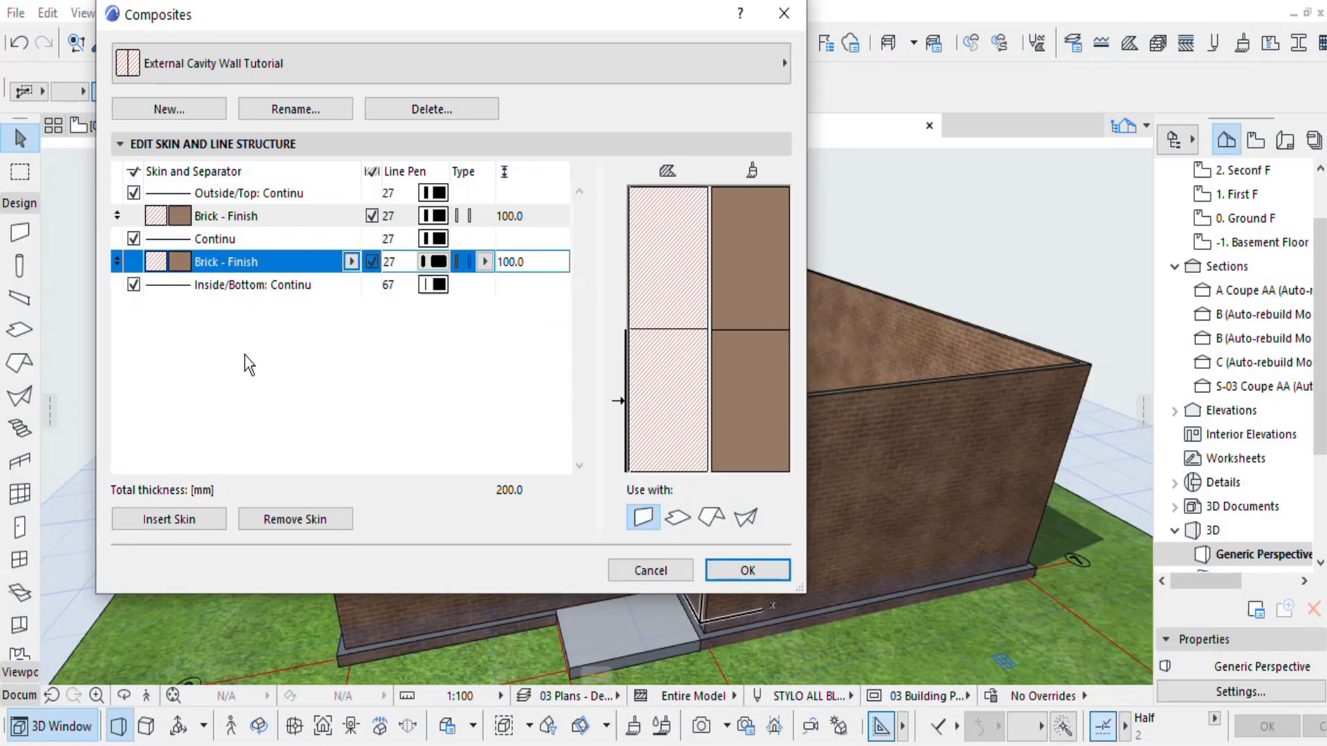
pyautogui.click(352, 262)
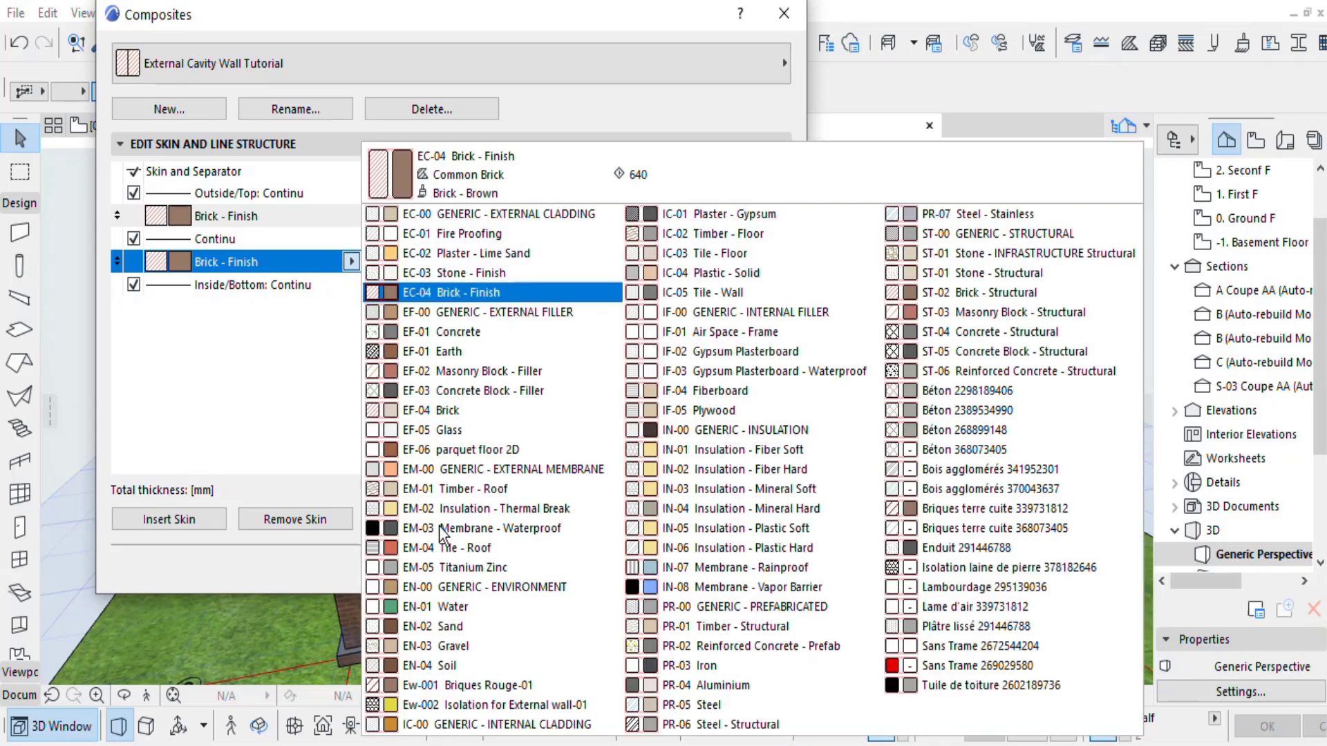
pyautogui.click(484, 586)
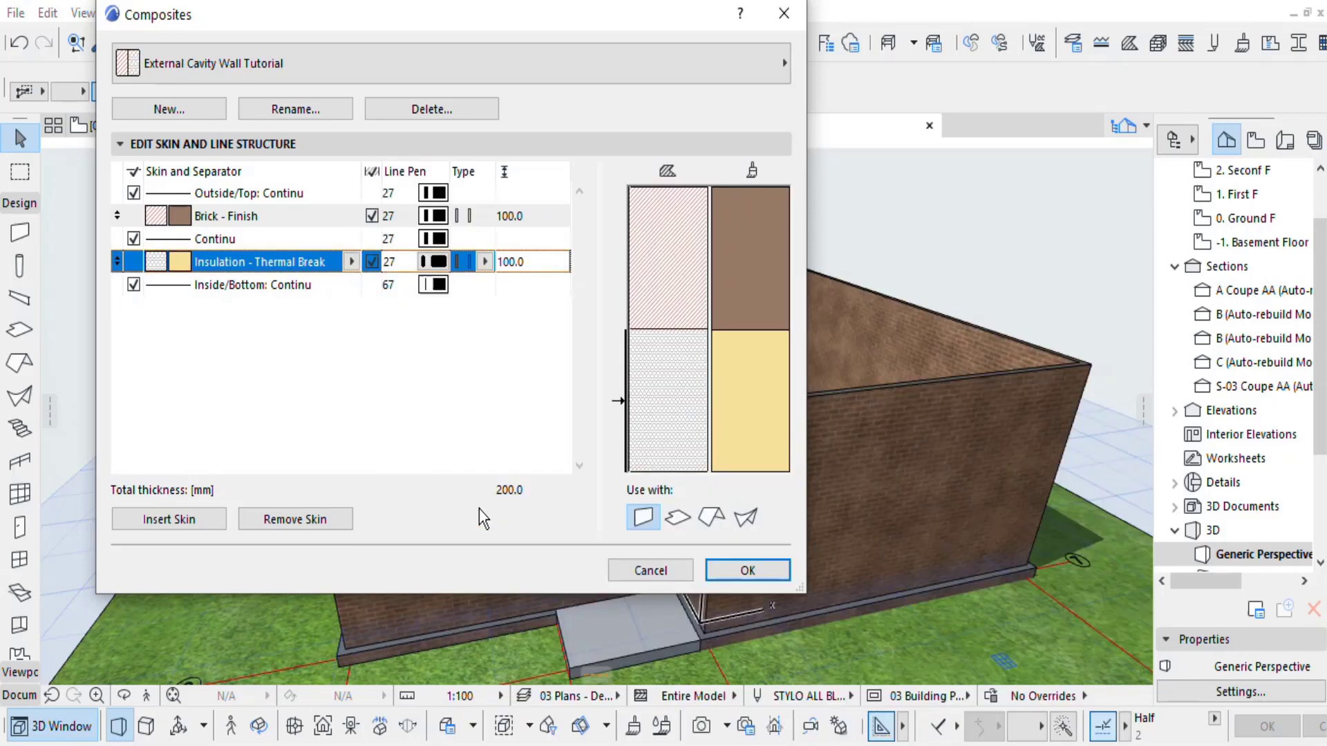
# Try adding a third skin of Concrete Block - Structural on the inner side of the insulation.
pyautogui.click(196, 530)
pyautogui.click(347, 307)
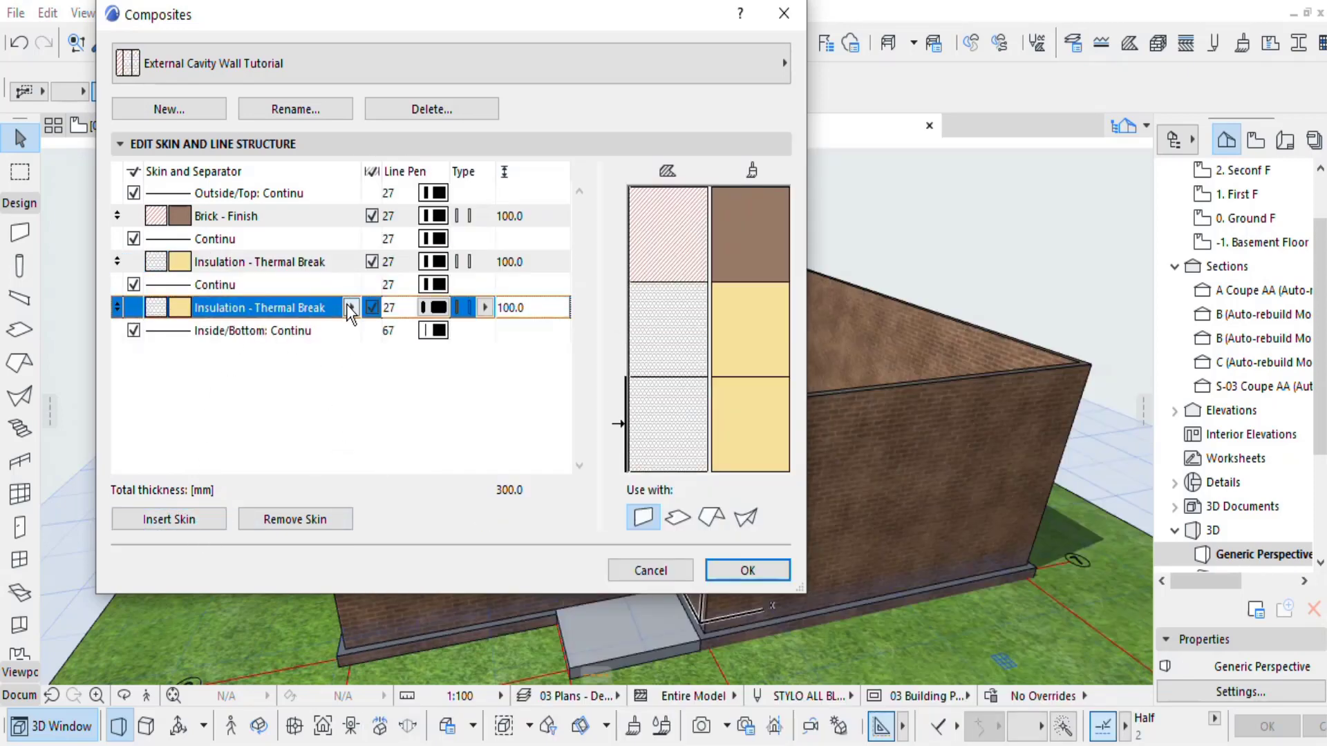
pyautogui.click(351, 308)
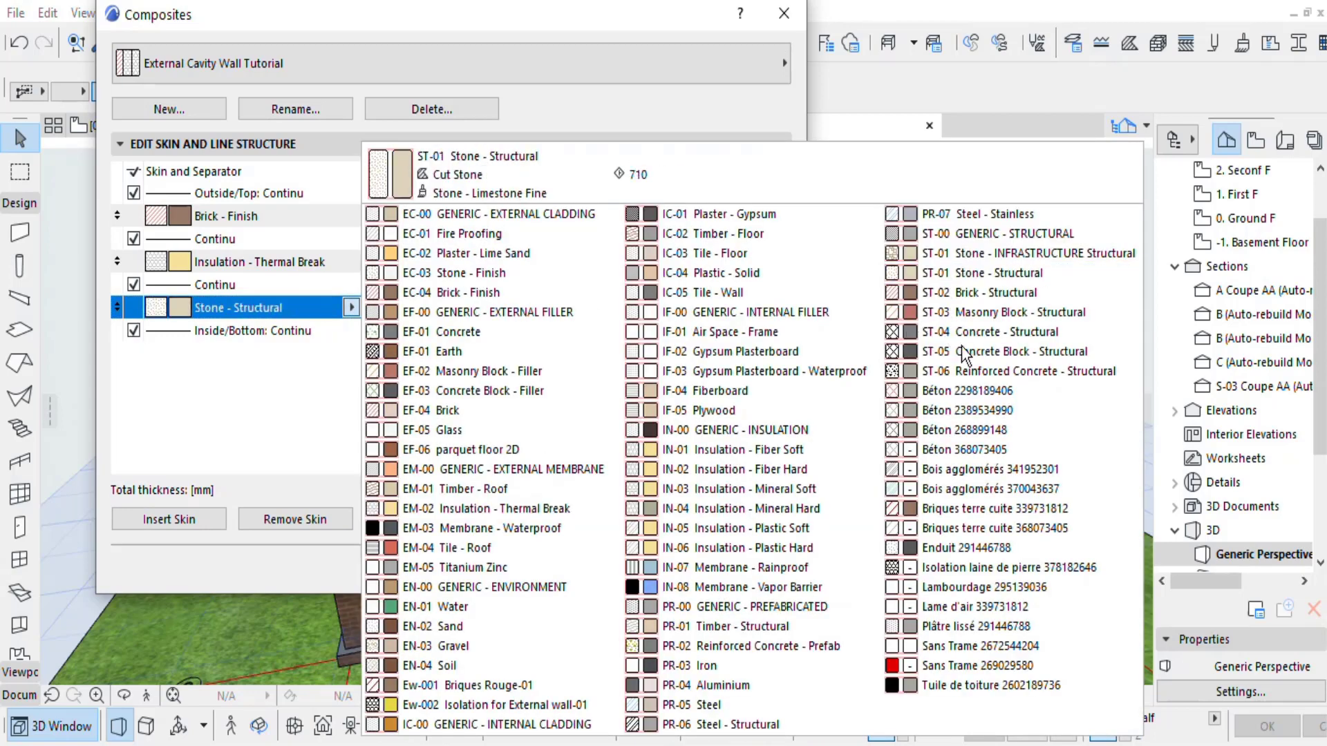
pyautogui.click(966, 352)
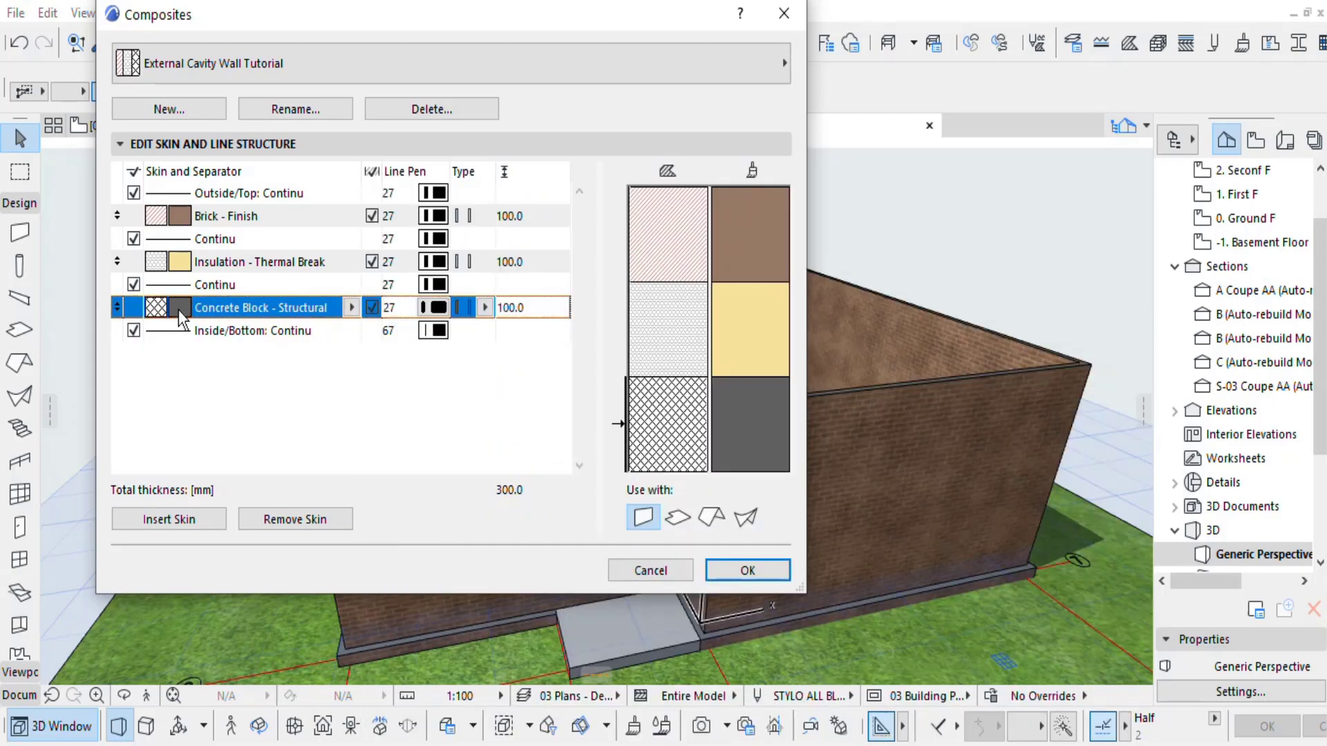
pyautogui.click(330, 443)
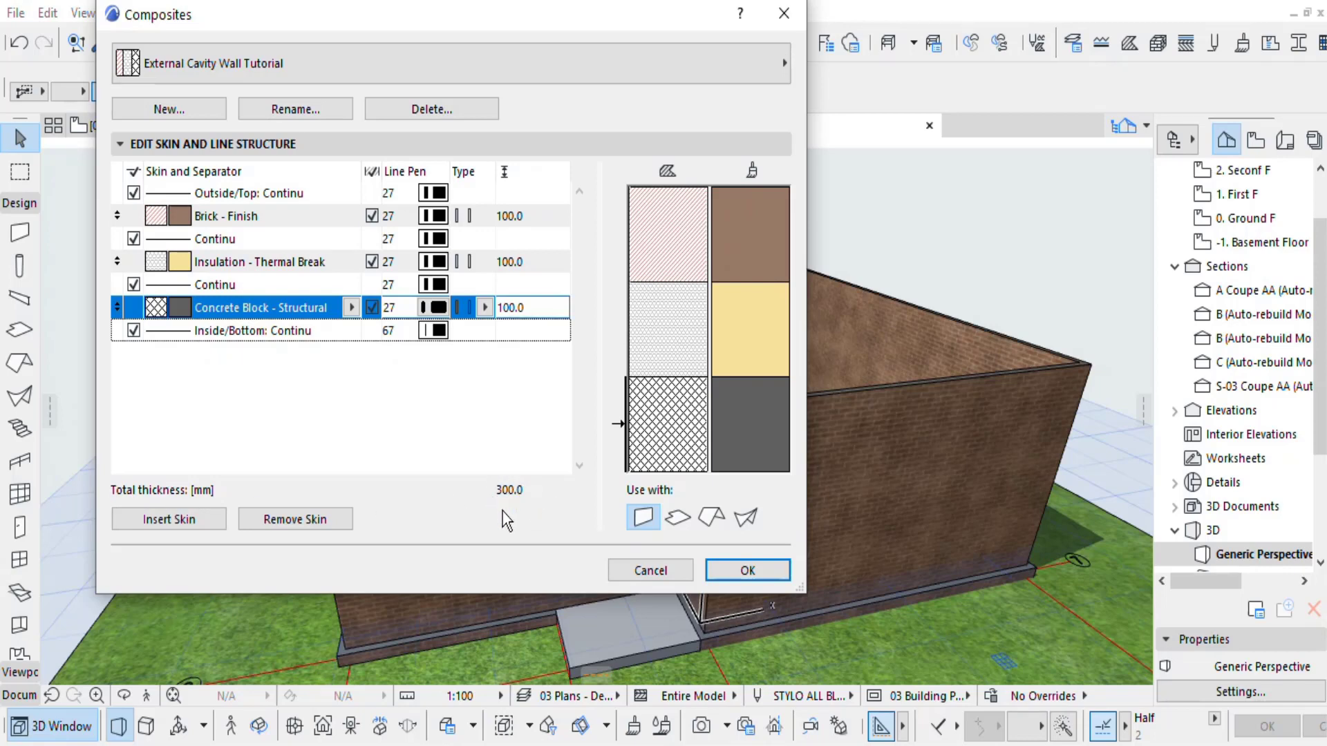
pyautogui.click(312, 525)
# Insert an innermost skin, set its building material to Concrete Block - Structural, and save the composite.
pyautogui.click(187, 520)
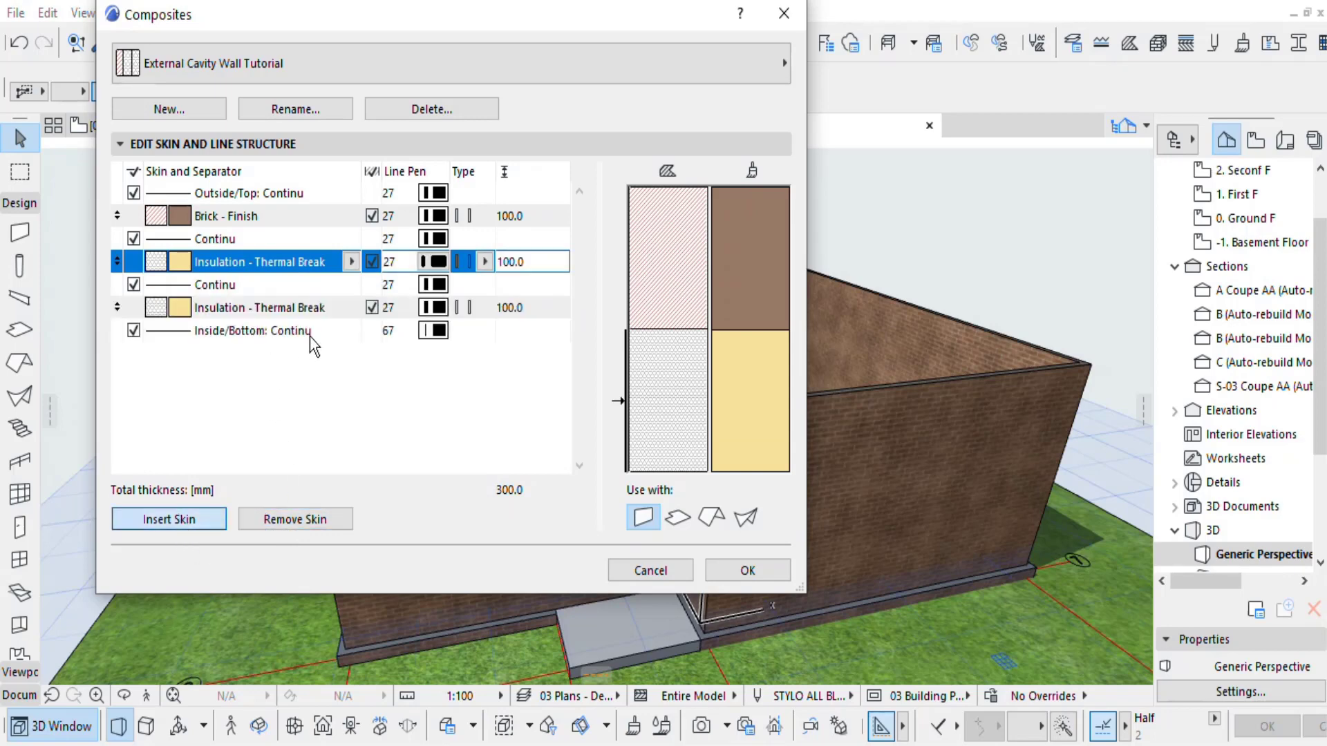
pyautogui.click(347, 306)
pyautogui.click(349, 306)
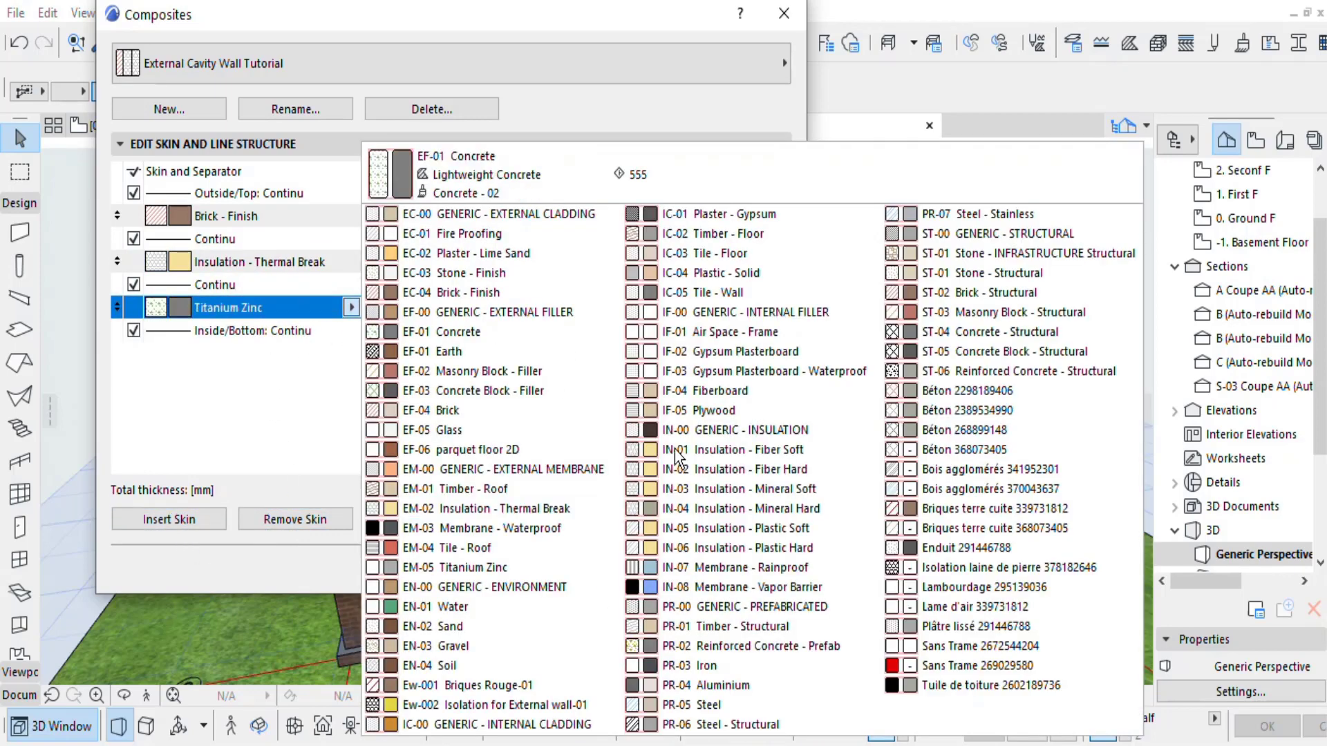
pyautogui.click(1002, 351)
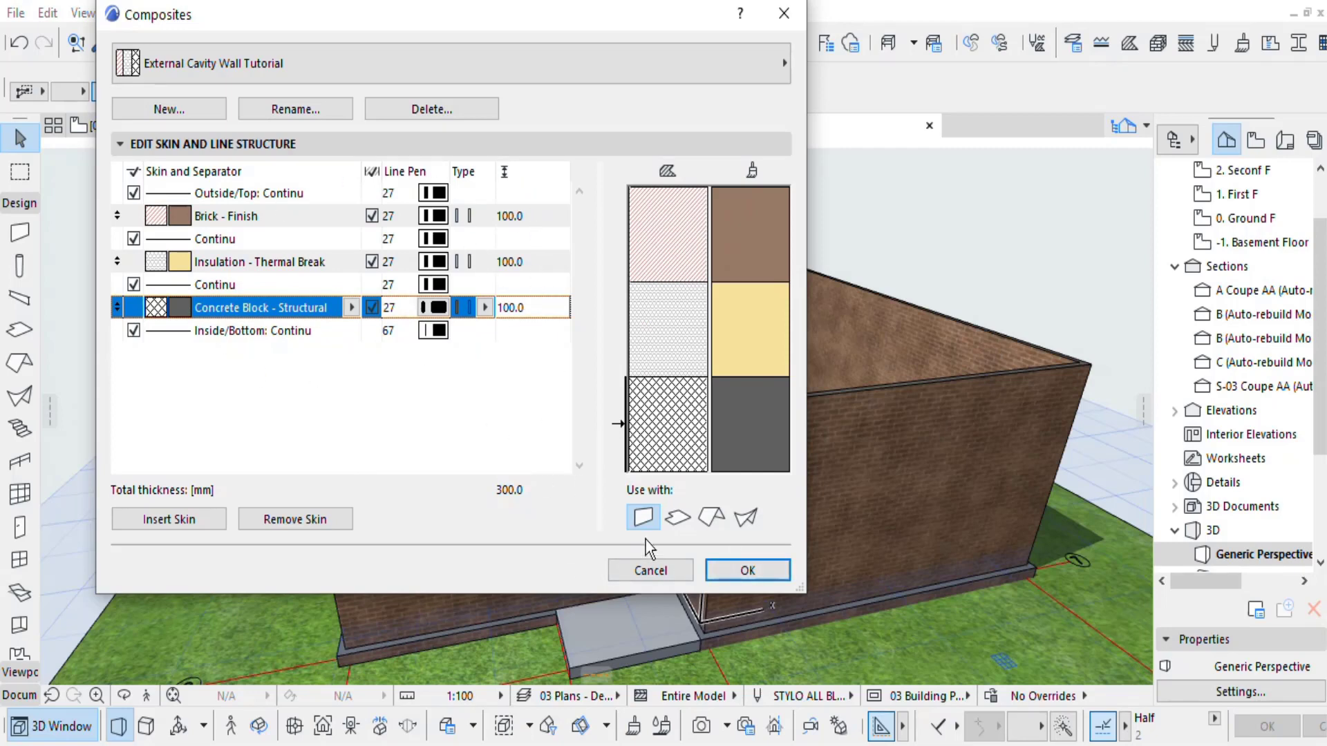
pyautogui.click(747, 571)
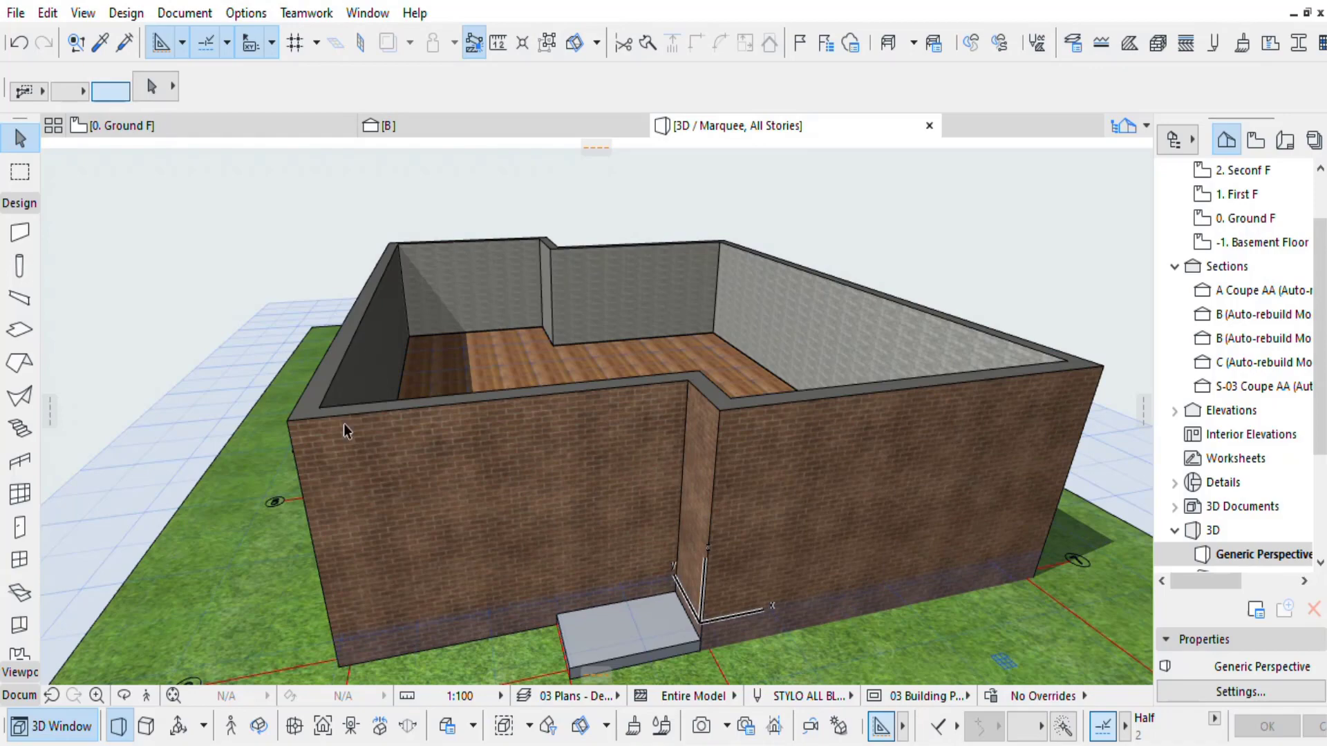
# Examine the outer and inner faces and the top edges of the ground floor walls in 3D.
pyautogui.scroll(6, 901, 392)
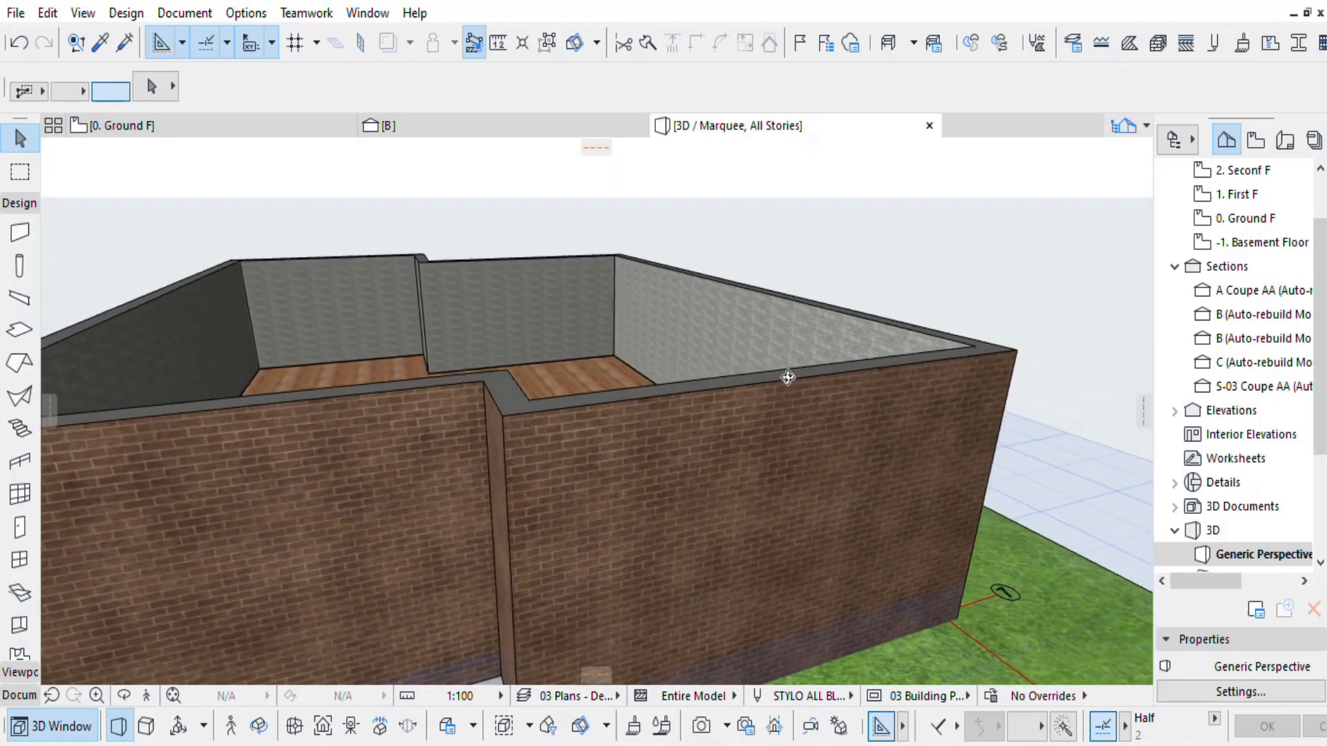
pyautogui.keyDown('shift'); pyautogui.moveTo(653, 367); pyautogui.dragTo(726, 317, button='middle'); pyautogui.keyUp('shift')
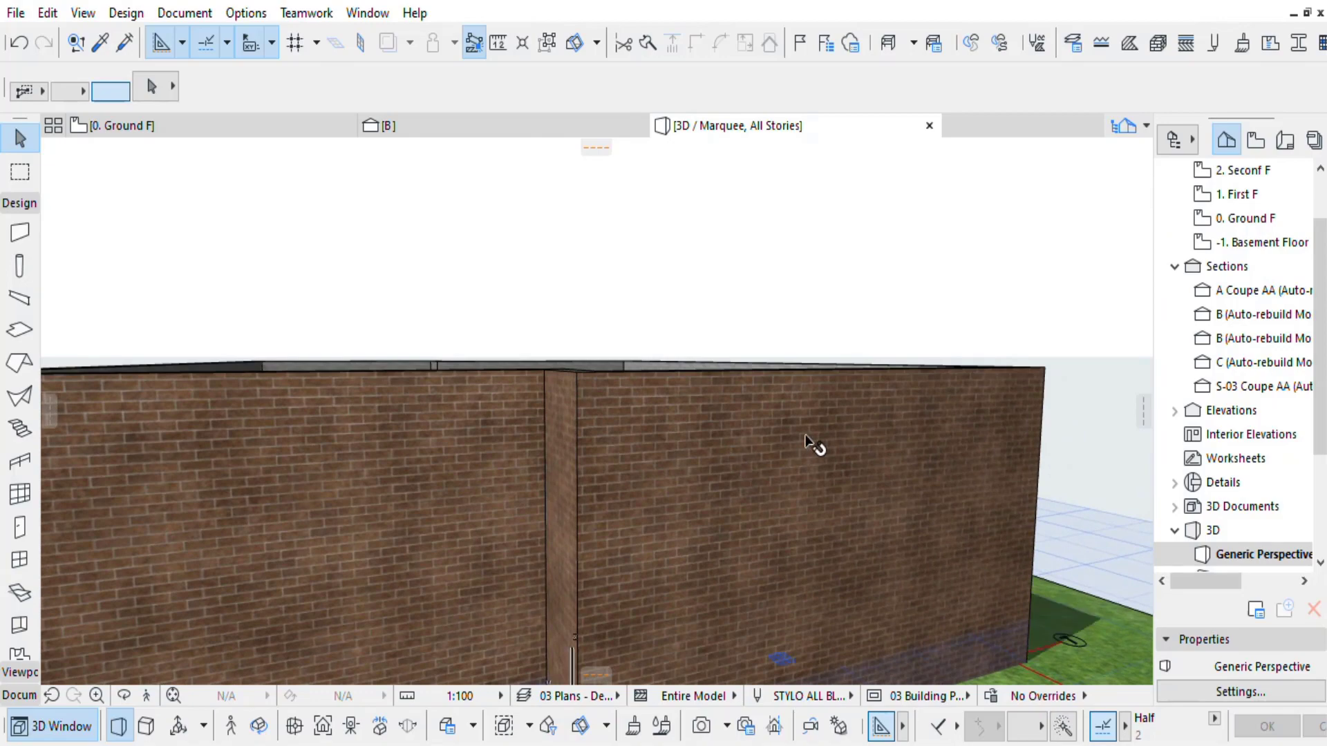
pyautogui.keyDown('shift'); pyautogui.moveTo(814, 445); pyautogui.dragTo(811, 517, button='middle'); pyautogui.keyUp('shift')
pyautogui.scroll(6, 988, 197)
pyautogui.moveTo(964, 226); pyautogui.dragTo(845, 289, button='middle')
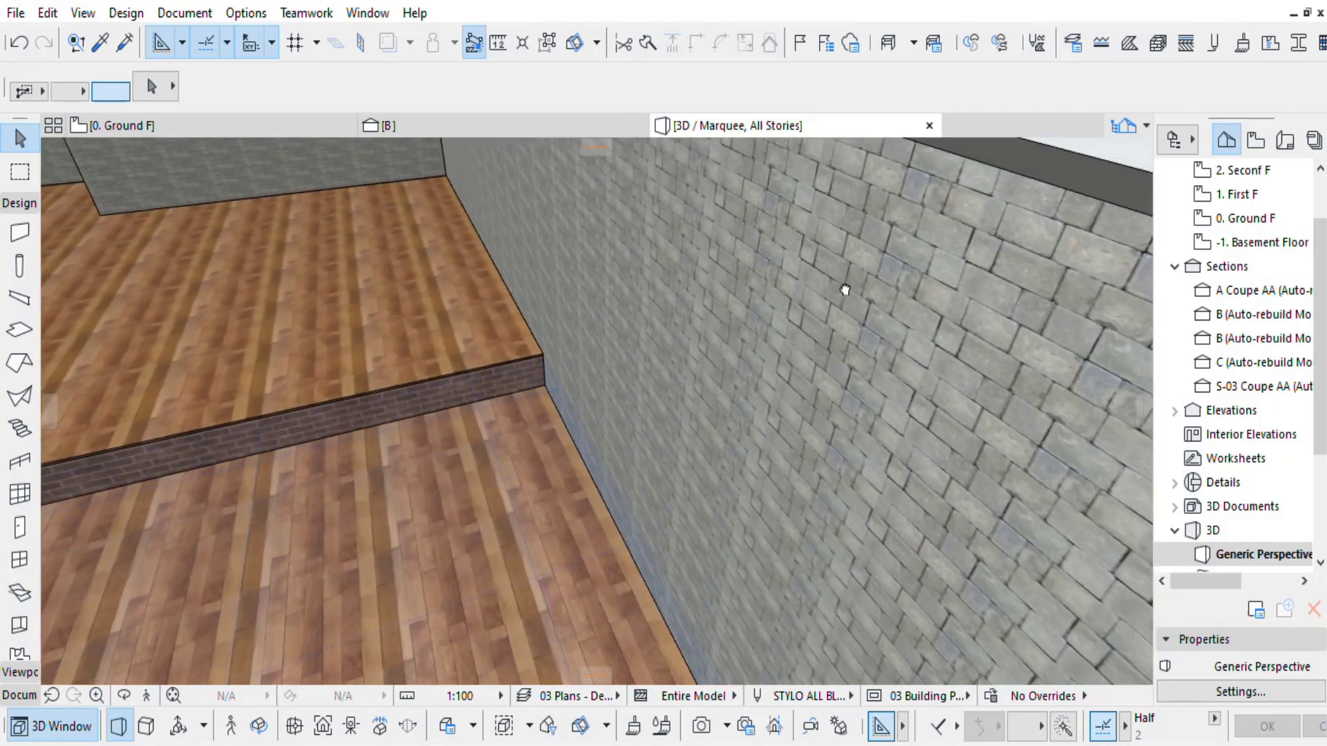
pyautogui.scroll(-8, 845, 290)
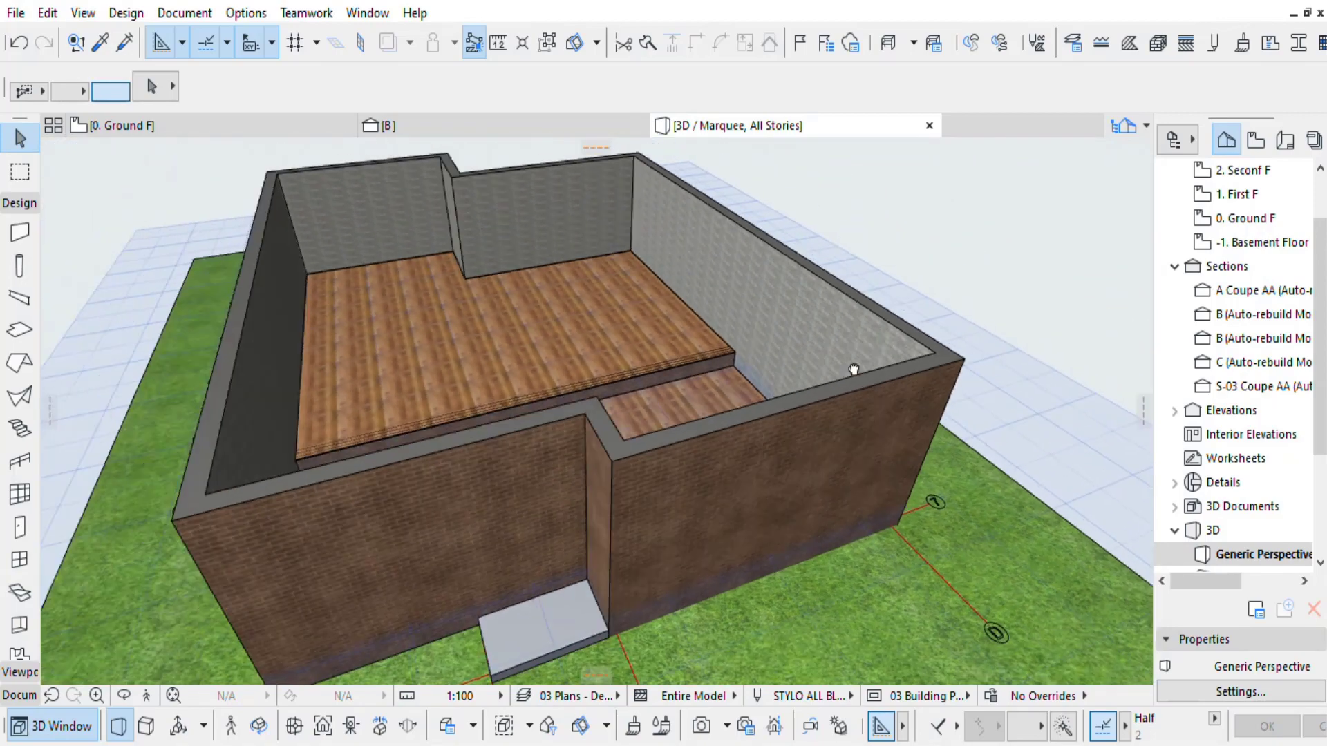
pyautogui.keyDown('shift'); pyautogui.moveTo(853, 369); pyautogui.dragTo(633, 415, button='middle'); pyautogui.keyUp('shift')
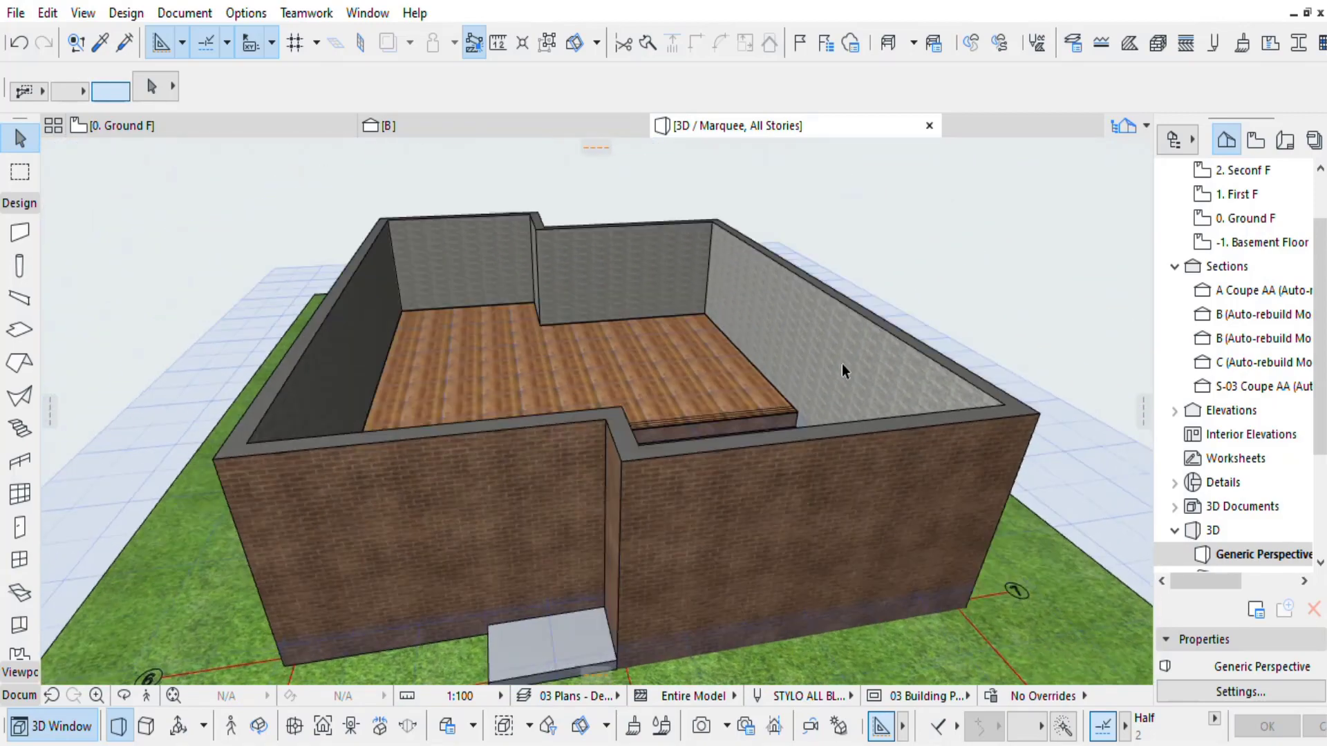
pyautogui.scroll(4, 817, 430)
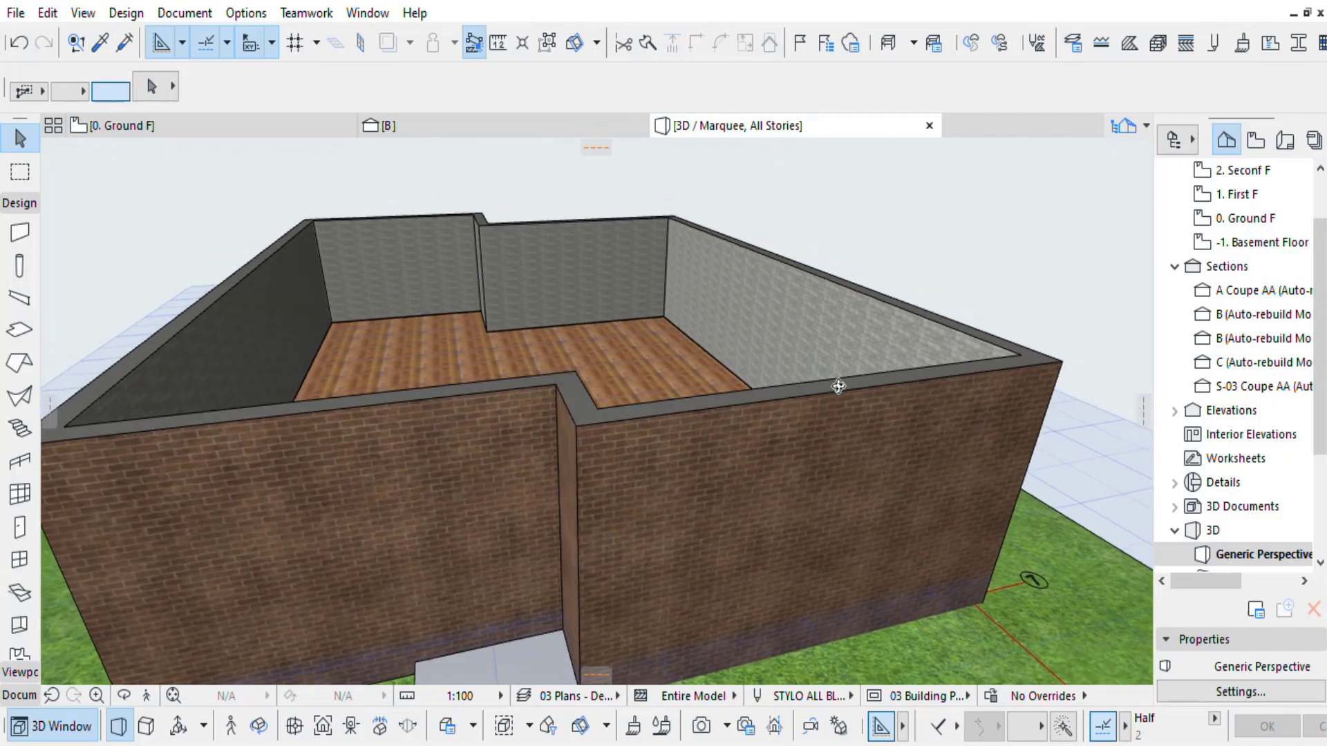
pyautogui.keyDown('shift'); pyautogui.moveTo(821, 391); pyautogui.dragTo(781, 420, button='middle'); pyautogui.keyUp('shift')
# Select all ten ground floor walls in 3D, turn off their edge surface override, and deselect them.
pyautogui.hotkey('ctrl', 'a')
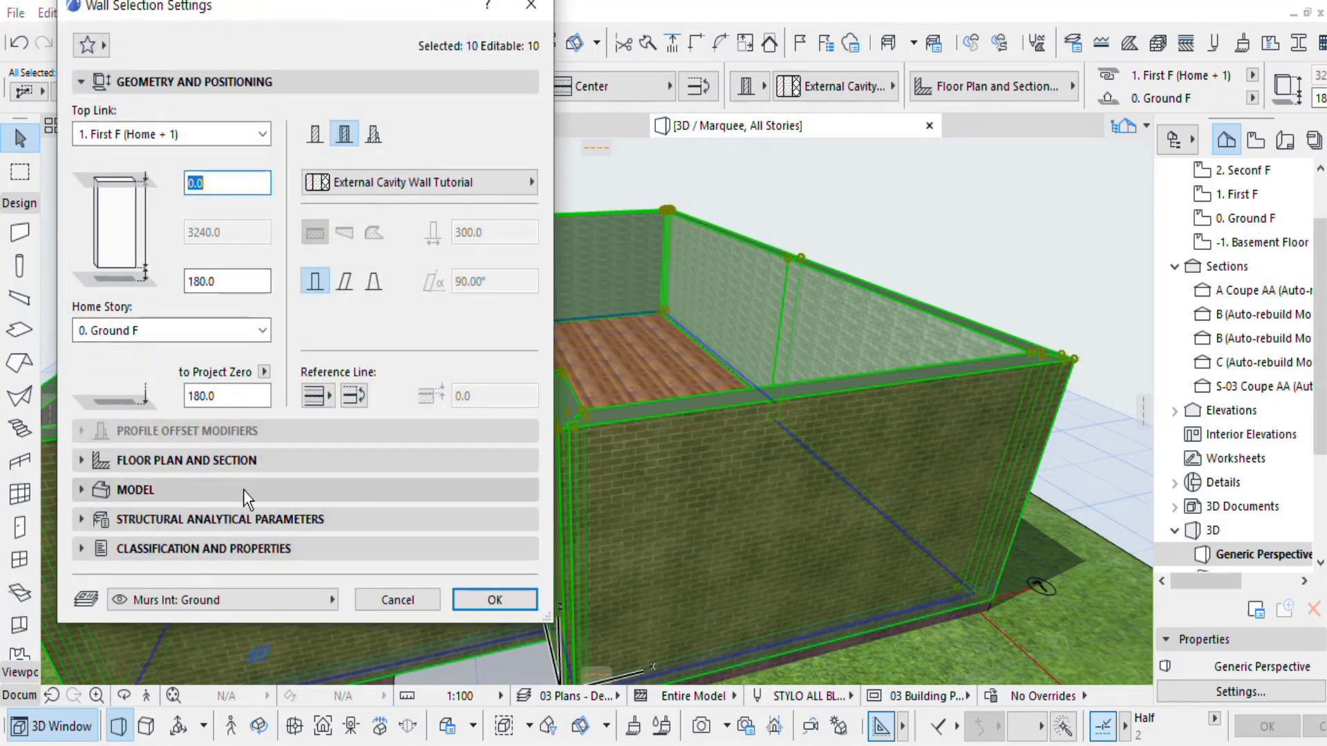
pyautogui.click(204, 491)
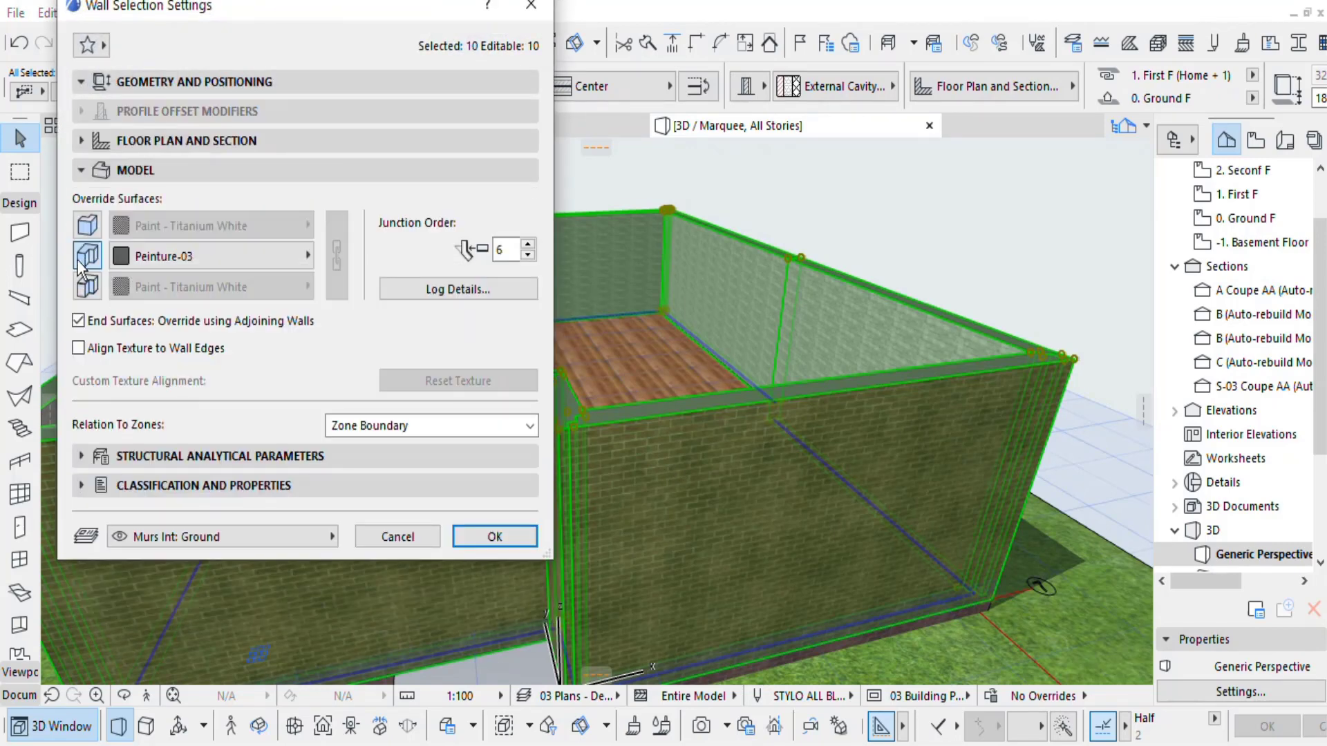
pyautogui.click(85, 259)
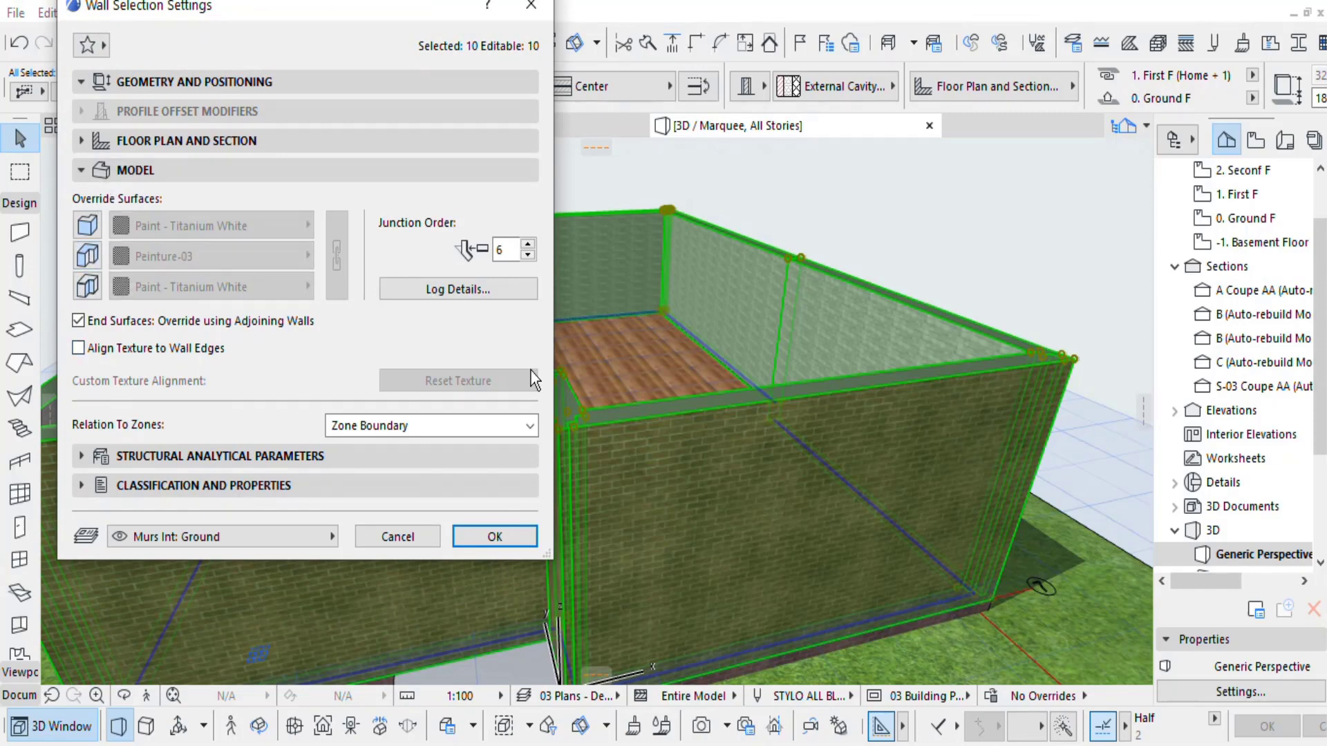
pyautogui.click(450, 541)
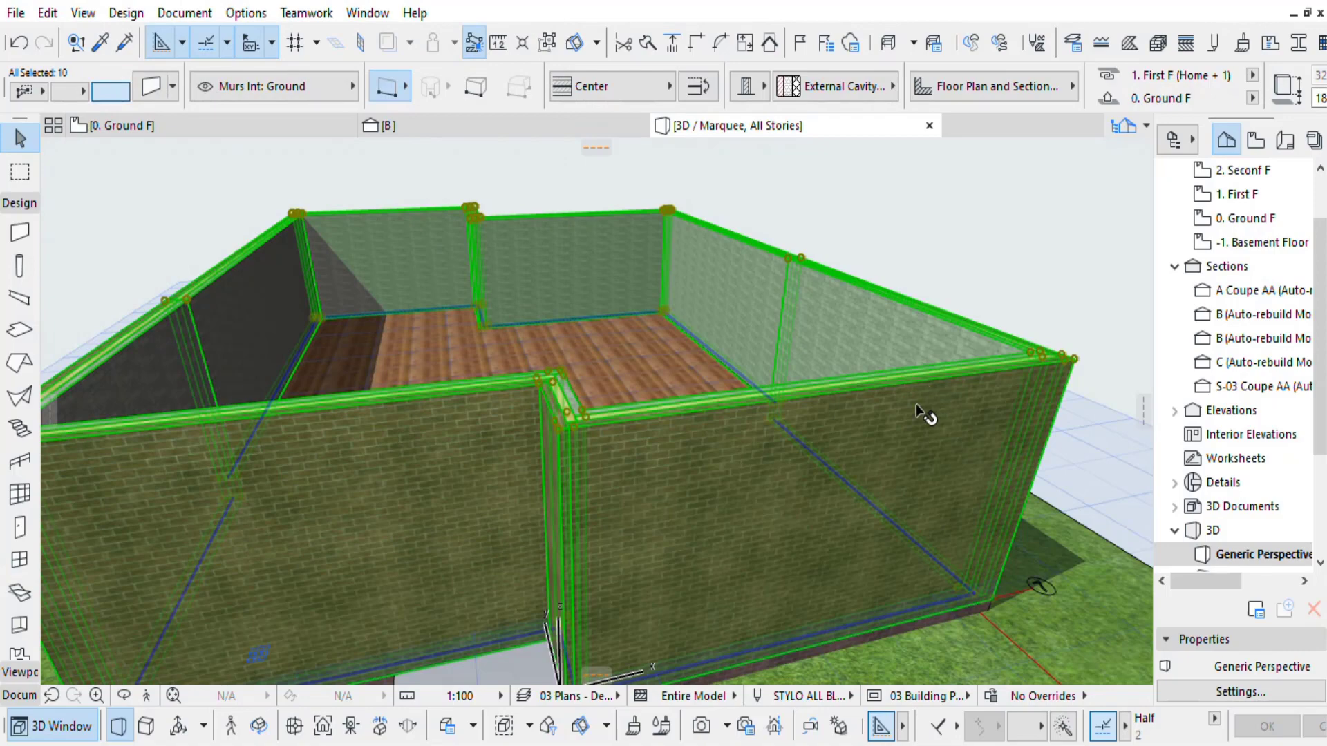
pyautogui.keyDown('shift'); pyautogui.moveTo(915, 404); pyautogui.dragTo(919, 440, button='middle'); pyautogui.keyUp('shift')
pyautogui.click(1017, 333)
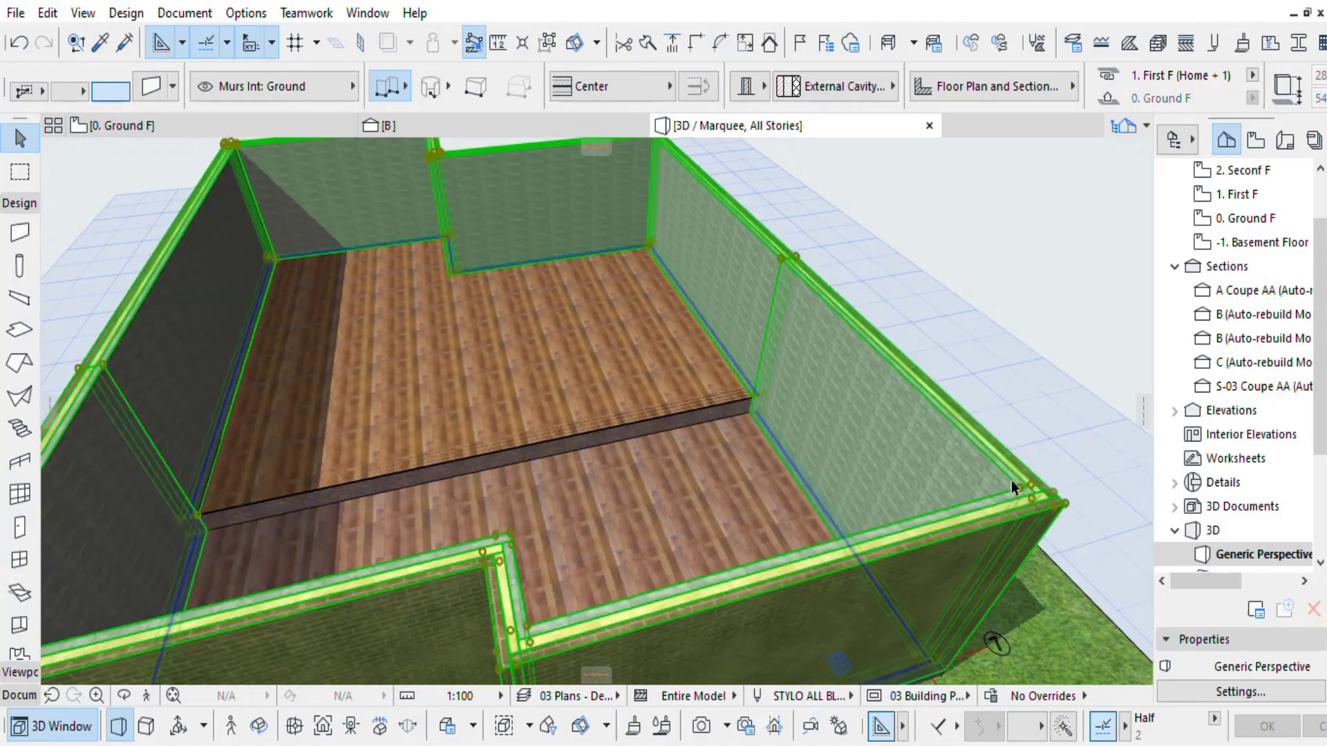
pyautogui.scroll(-3, 863, 377)
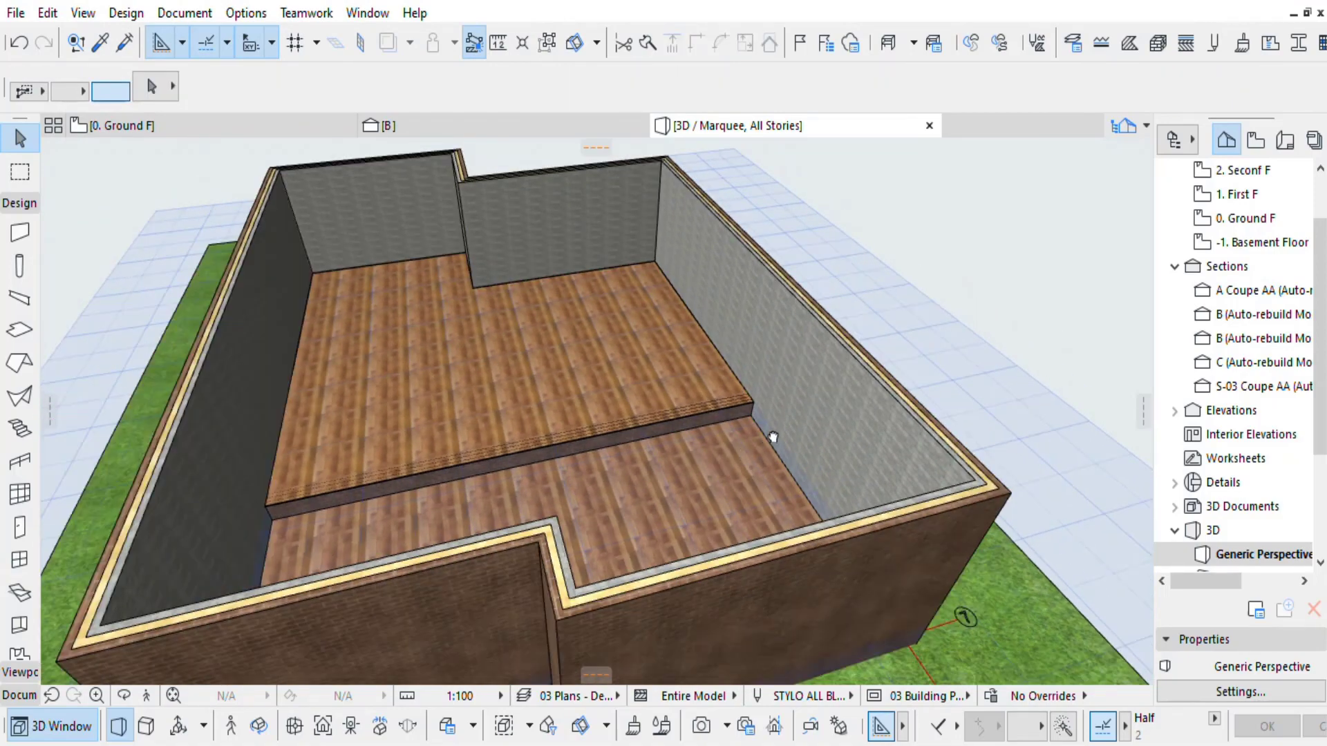
# Examine the composite layers and reference lines of the outer walls at the axis 7 corner in the ground floor plan.
pyautogui.click(192, 134)
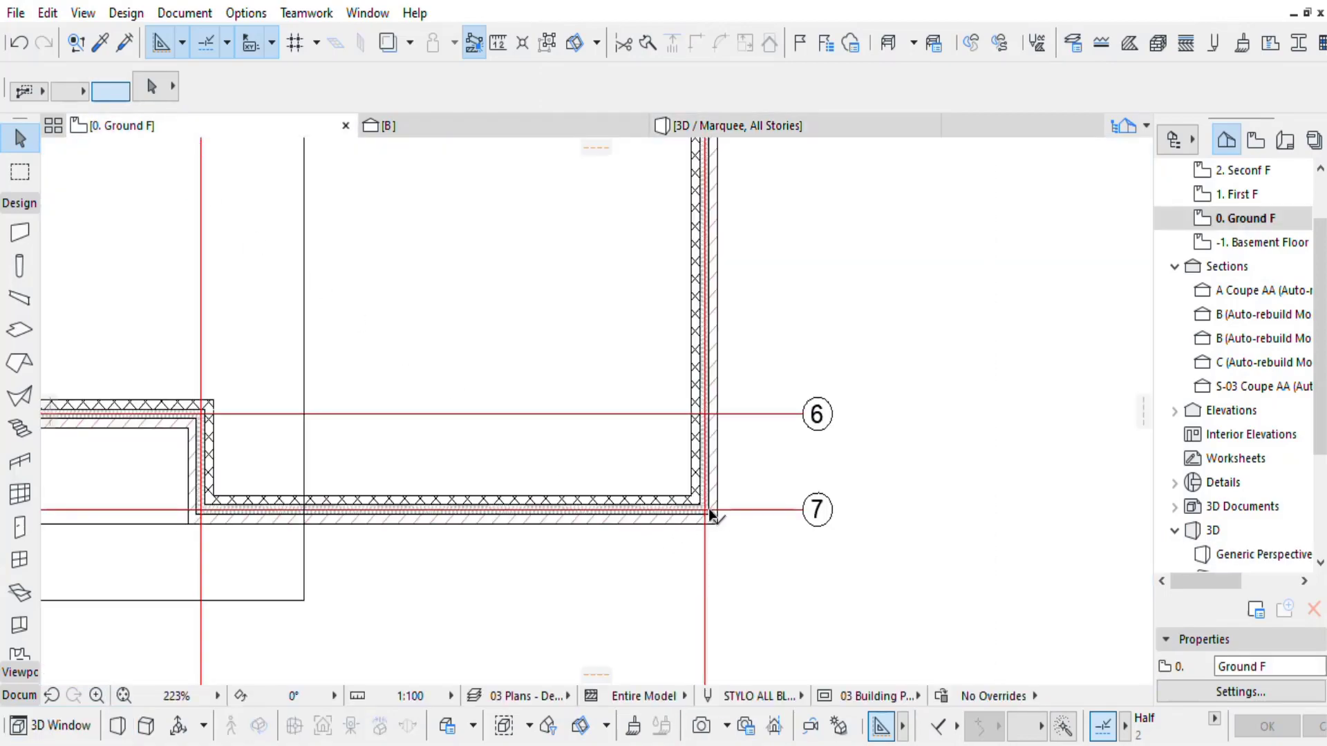
pyautogui.scroll(3, 712, 512)
pyautogui.scroll(4, 712, 512)
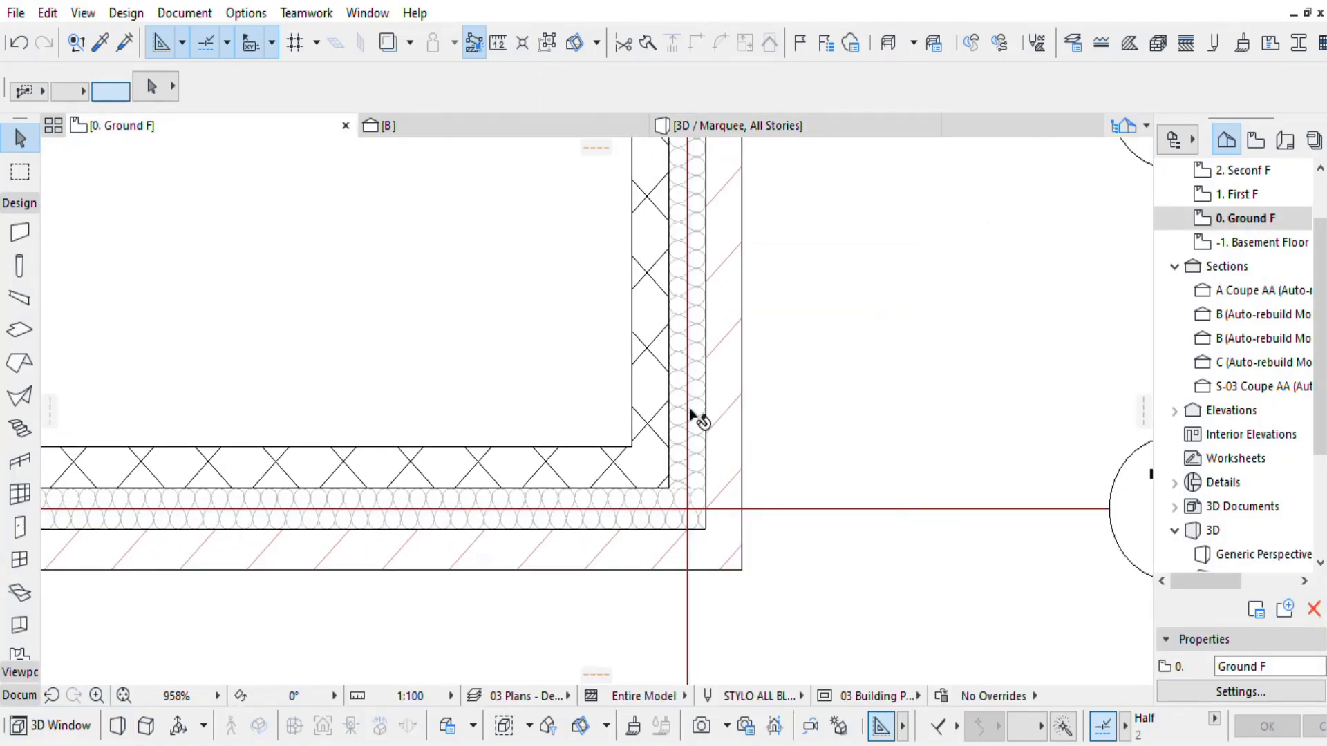
pyautogui.click(716, 262)
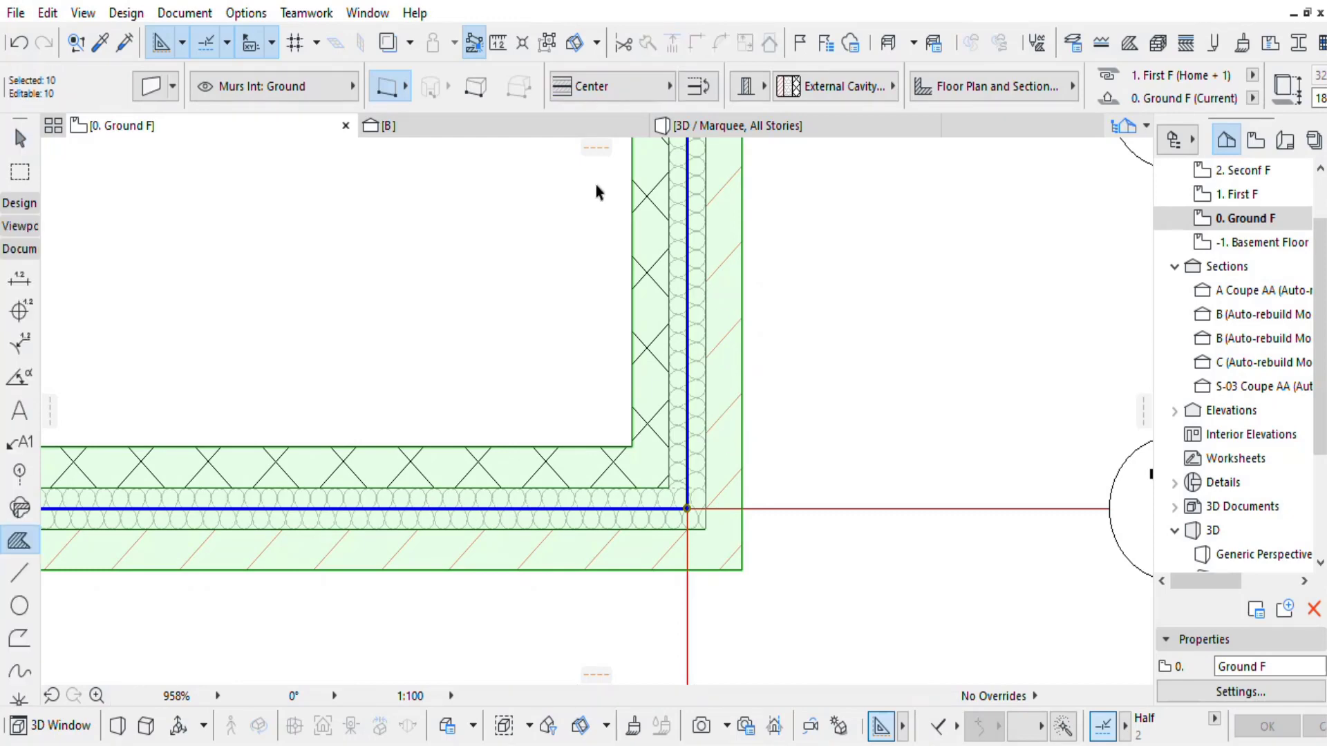
pyautogui.press('w')
pyautogui.press('Escape')
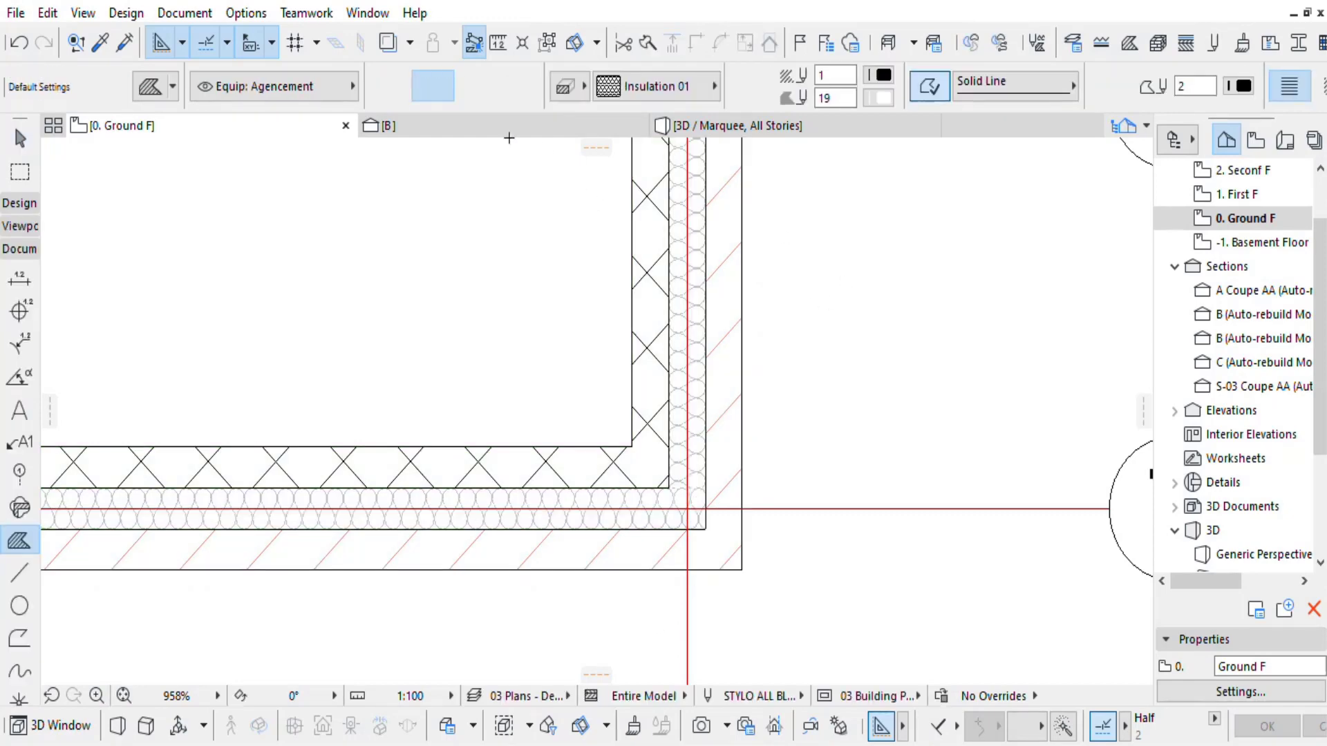
# Examine how the ground floor walls, floor slabs and foundations meet in section B.
pyautogui.click(474, 130)
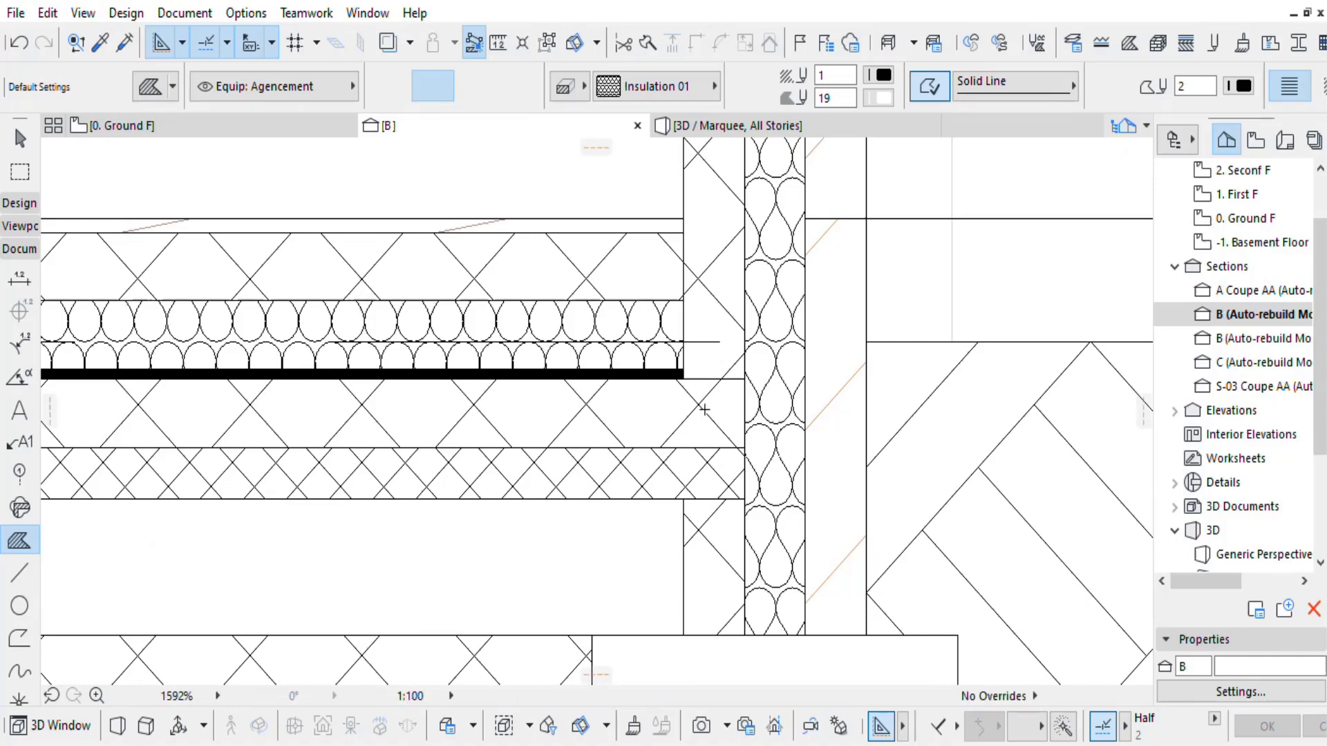
pyautogui.scroll(-5, 706, 418)
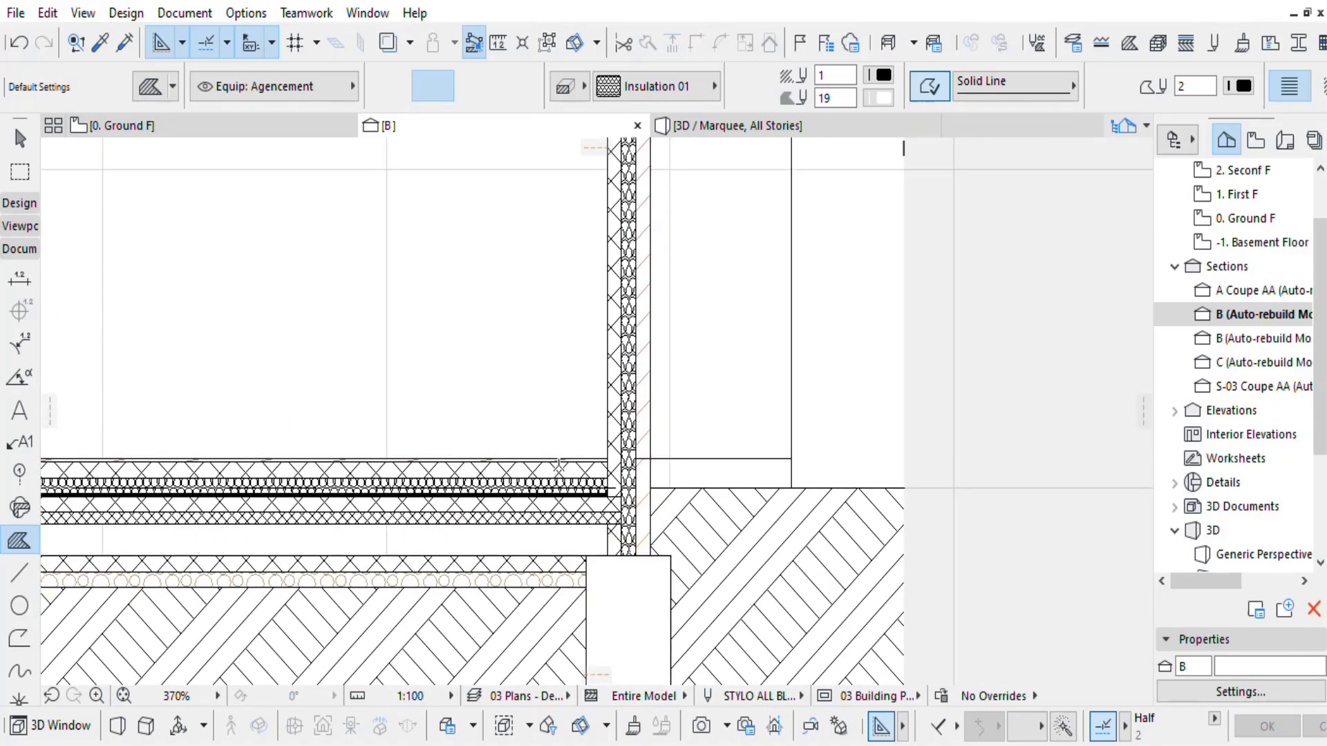
pyautogui.scroll(4, 538, 505)
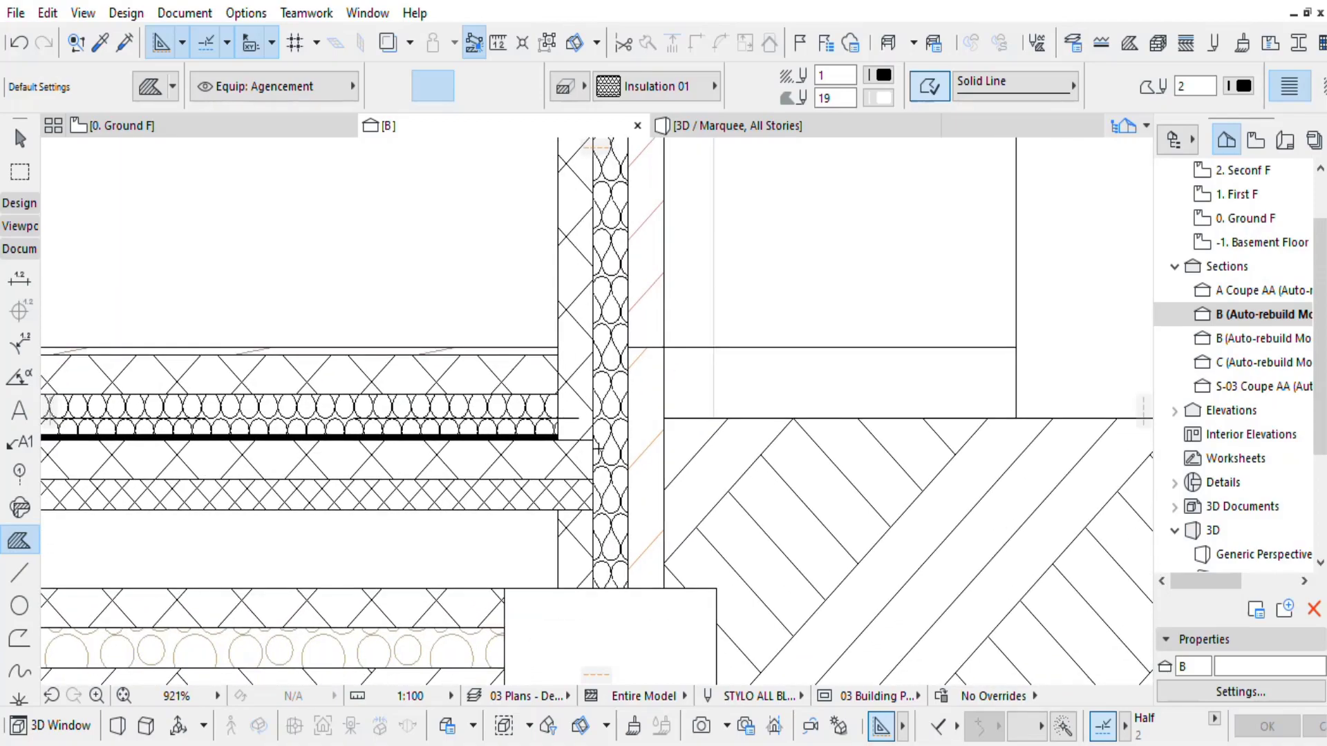
pyautogui.scroll(-5, 597, 449)
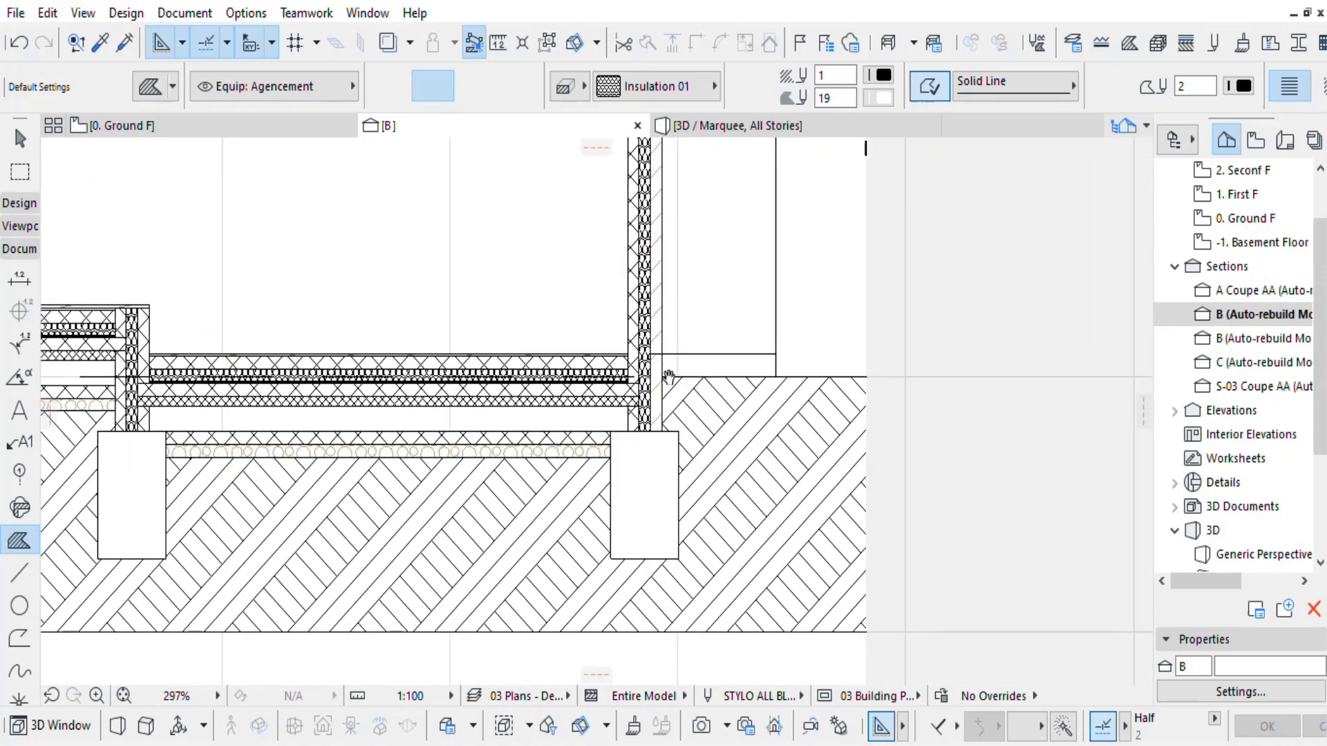
pyautogui.scroll(4, 668, 376)
pyautogui.scroll(-6, 460, 382)
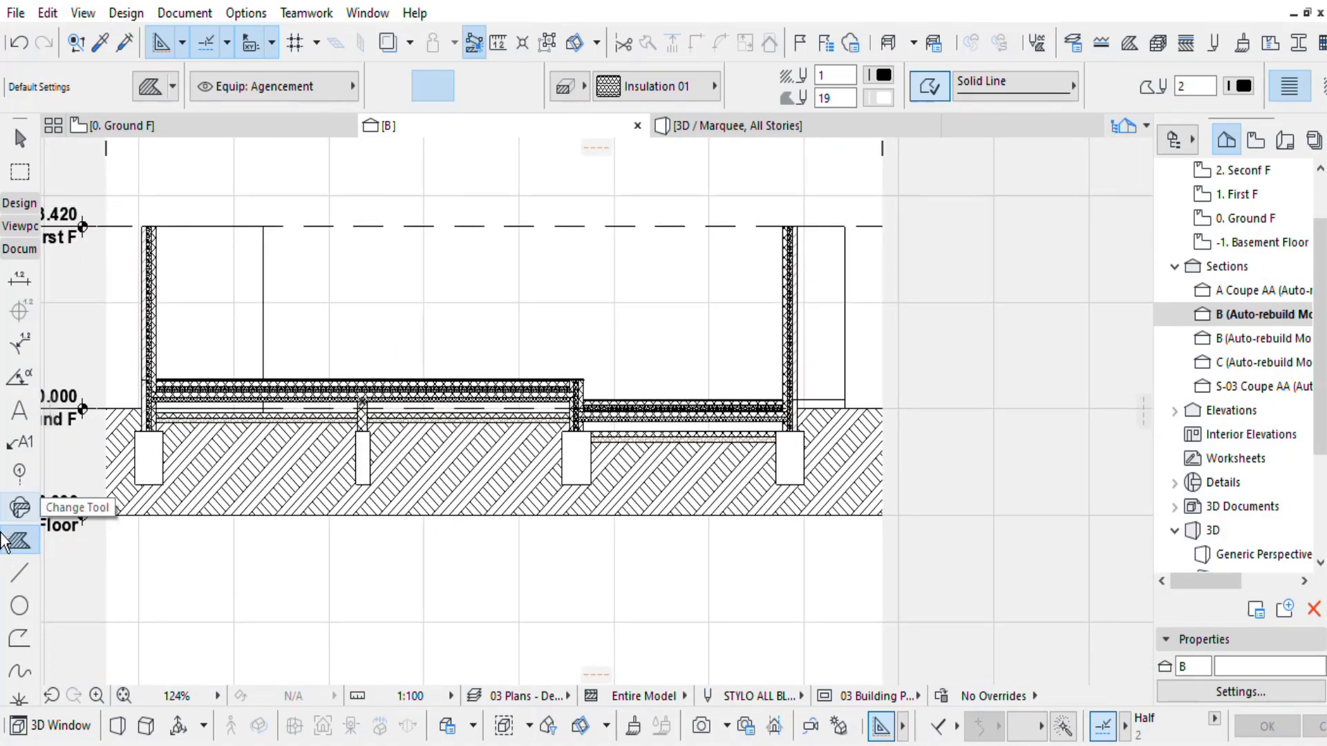
pyautogui.scroll(4, 800, 410)
pyautogui.scroll(-1, 542, 337)
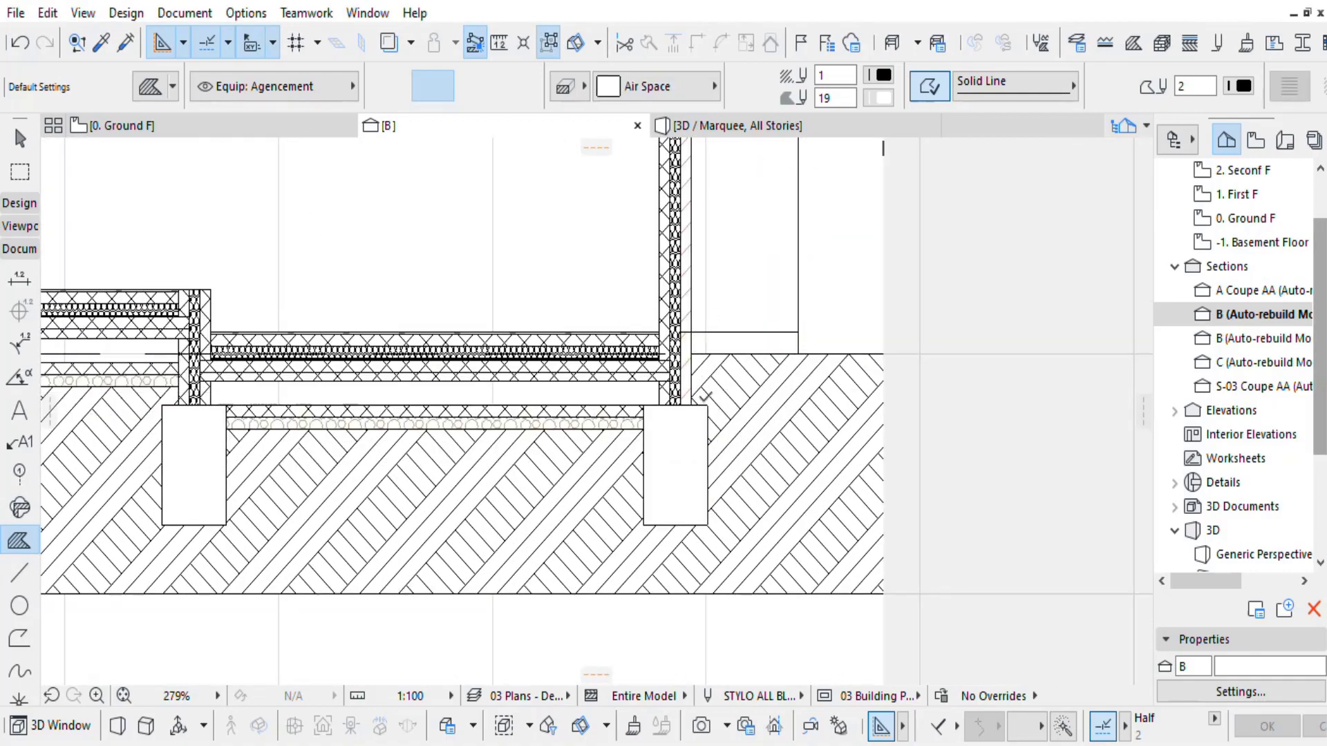
# Examine the composite wall layers around the axis 6 and 7 corners in the ground floor plan.
pyautogui.click(237, 131)
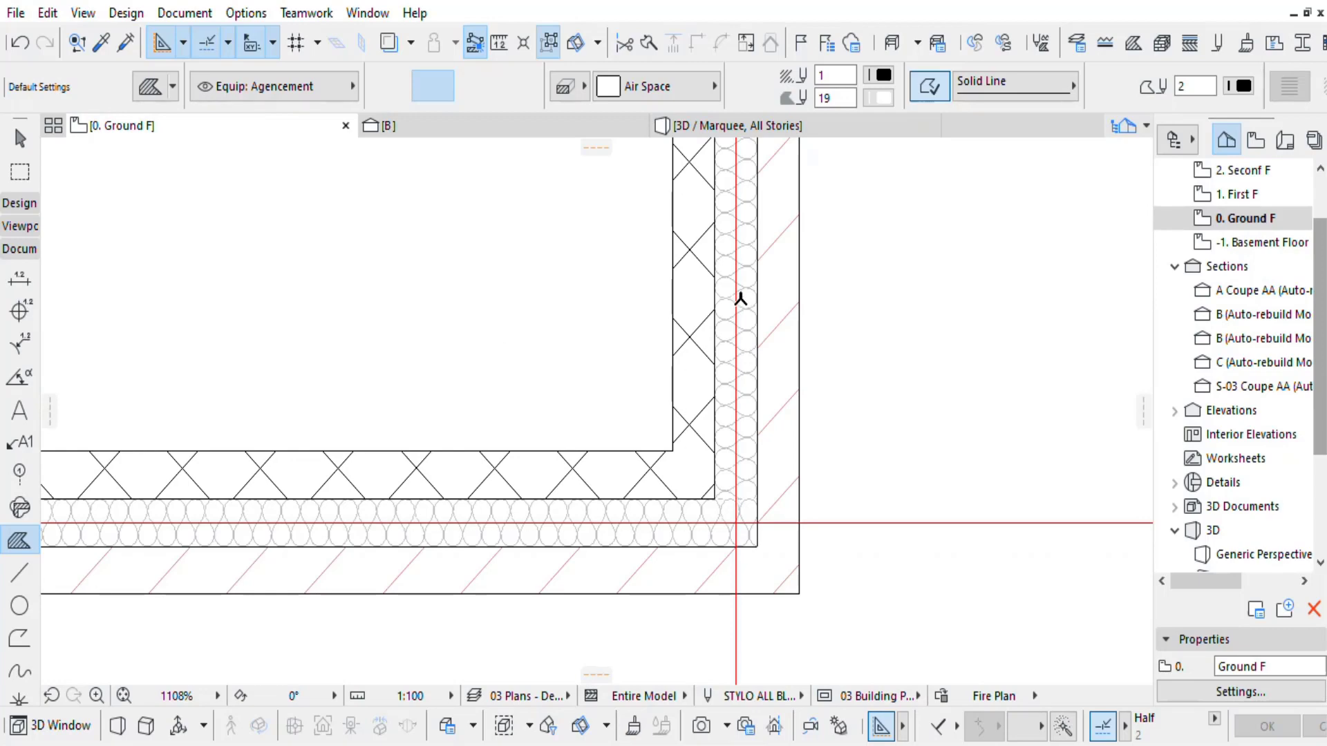
pyautogui.scroll(-12, 742, 357)
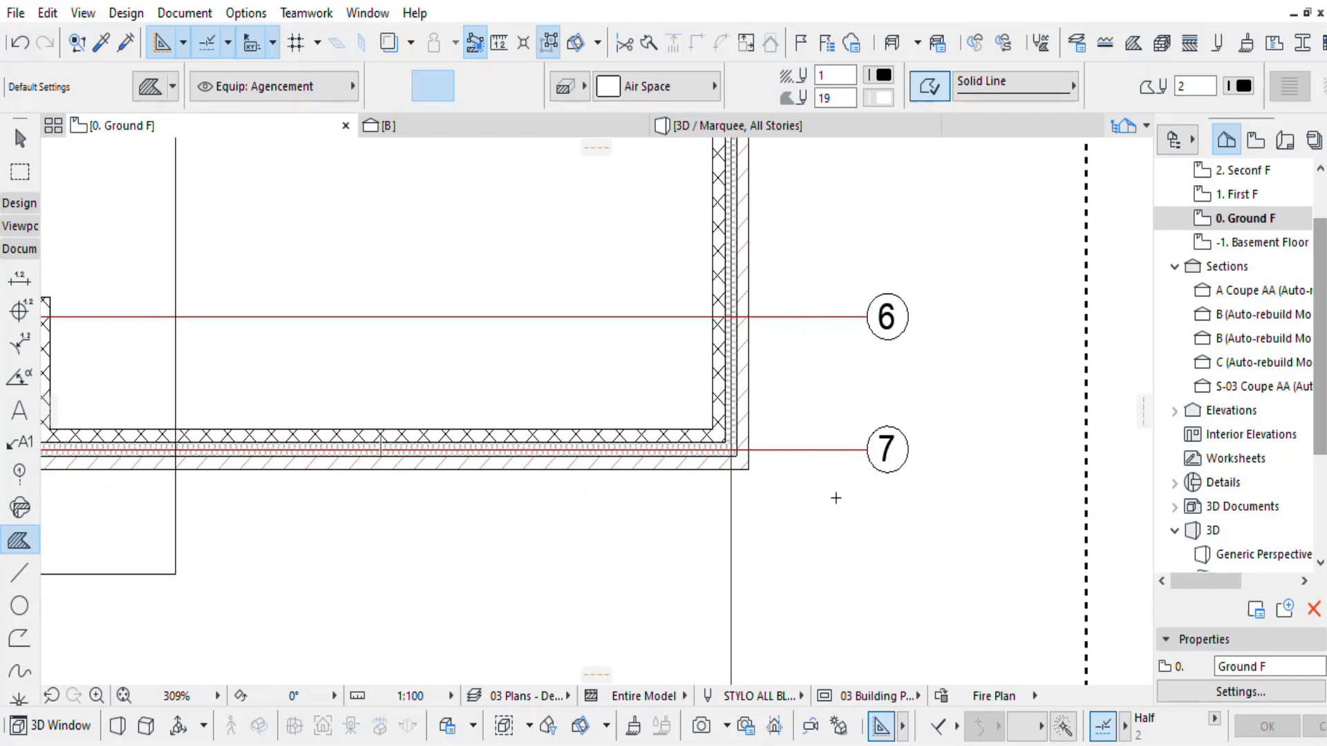
pyautogui.scroll(-6, 608, 454)
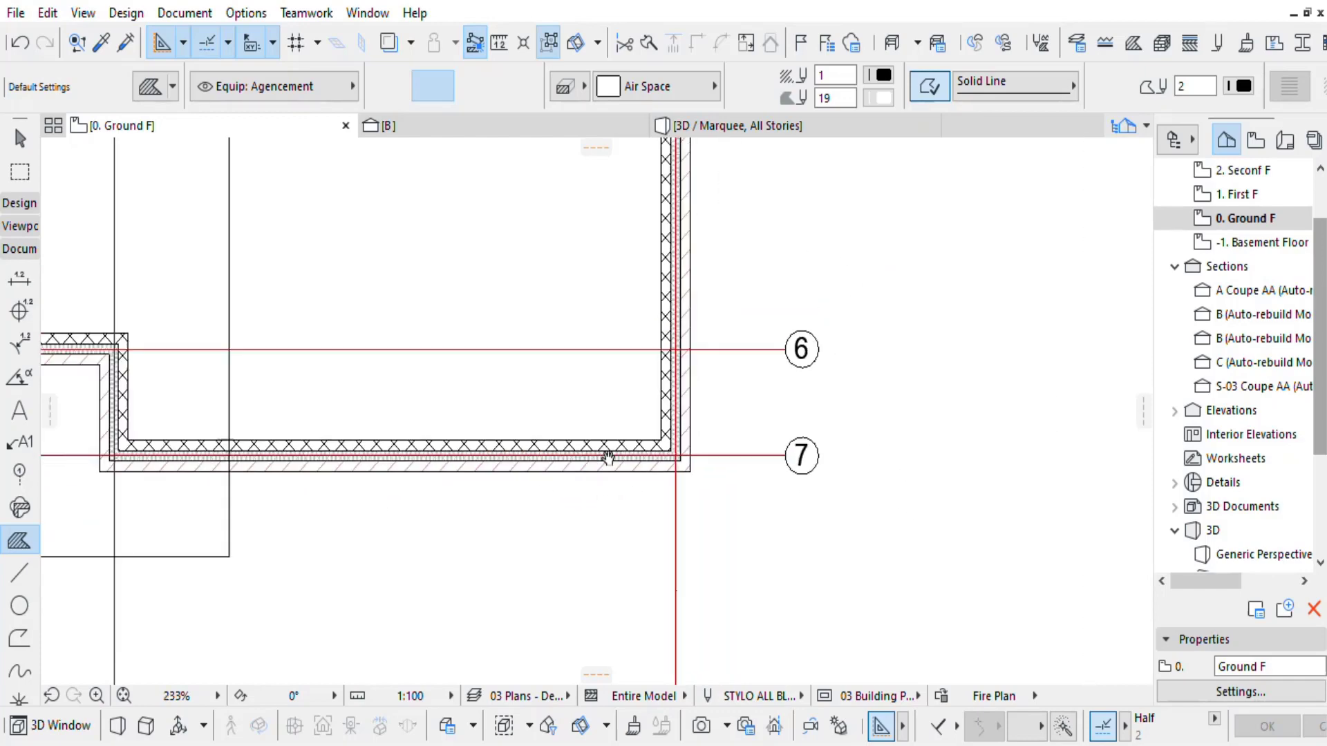
pyautogui.scroll(4, 695, 470)
pyautogui.scroll(-2, 695, 470)
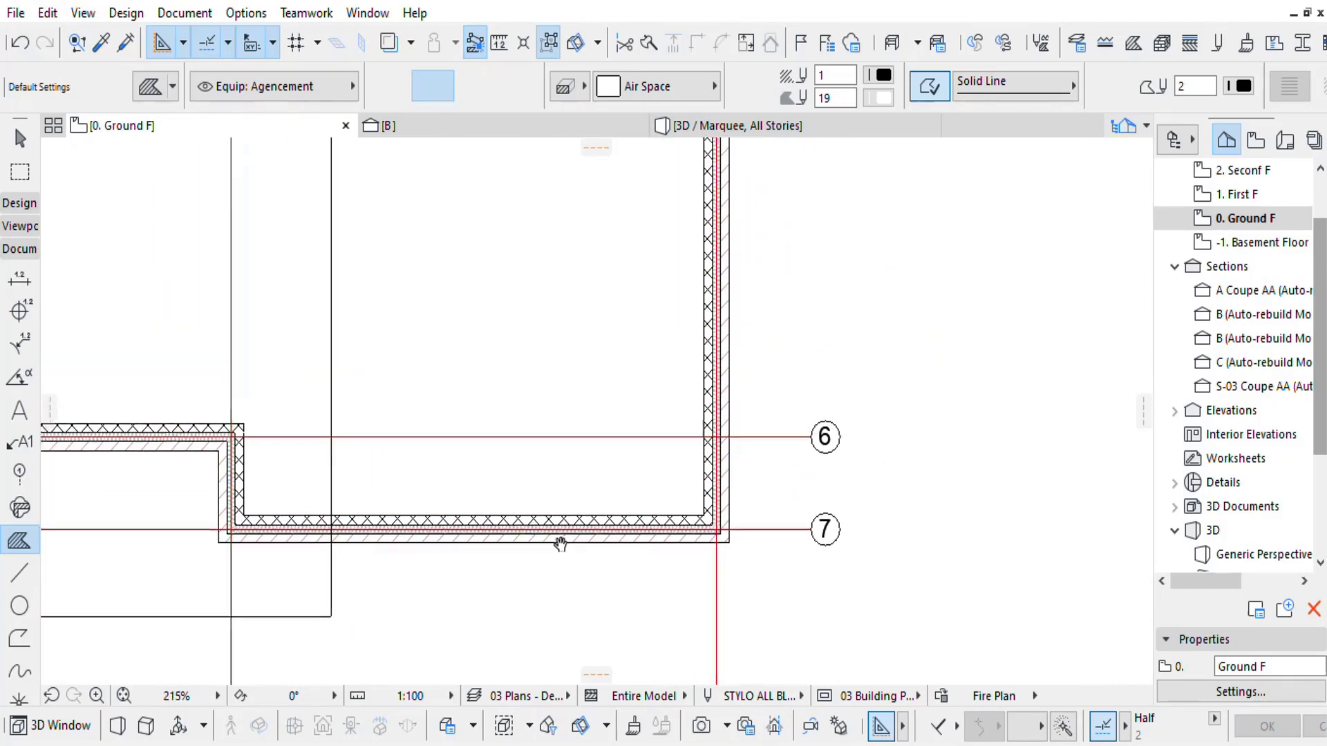
pyautogui.moveTo(674, 525); pyautogui.dragTo(698, 506, button='middle')
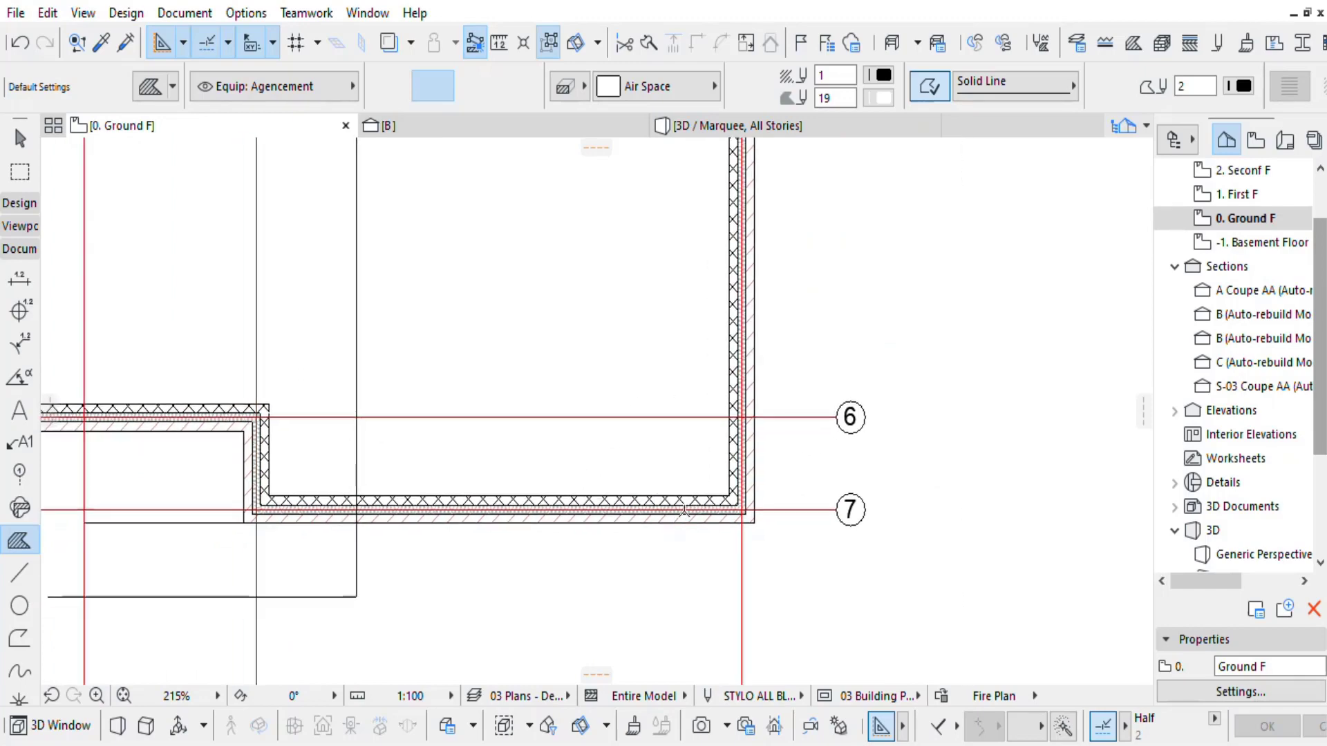
pyautogui.scroll(-3, 503, 471)
pyautogui.moveTo(503, 471); pyautogui.dragTo(492, 466, button='middle')
pyautogui.scroll(8, 492, 466)
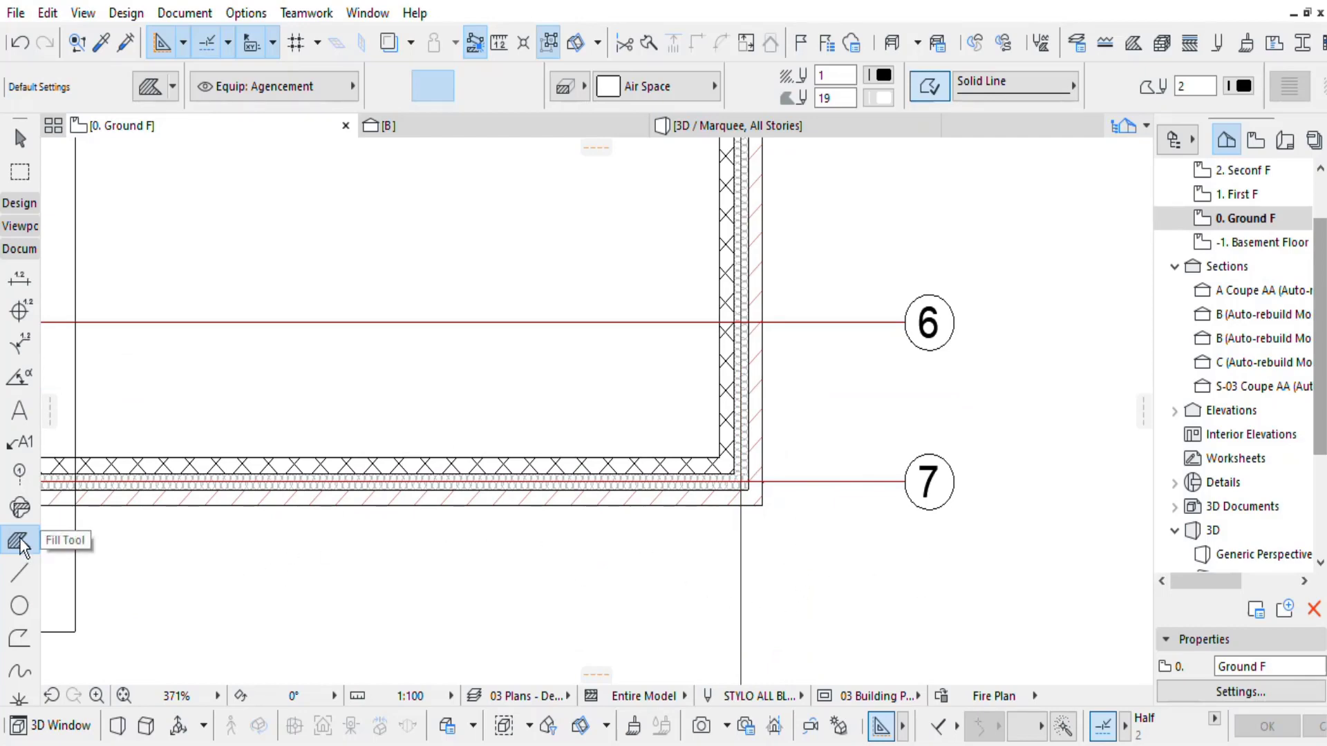
# Draw a rectangular Air Space fill over the outer wall corner at axis 7 and bring it to the front.
pyautogui.scroll(4, 795, 487)
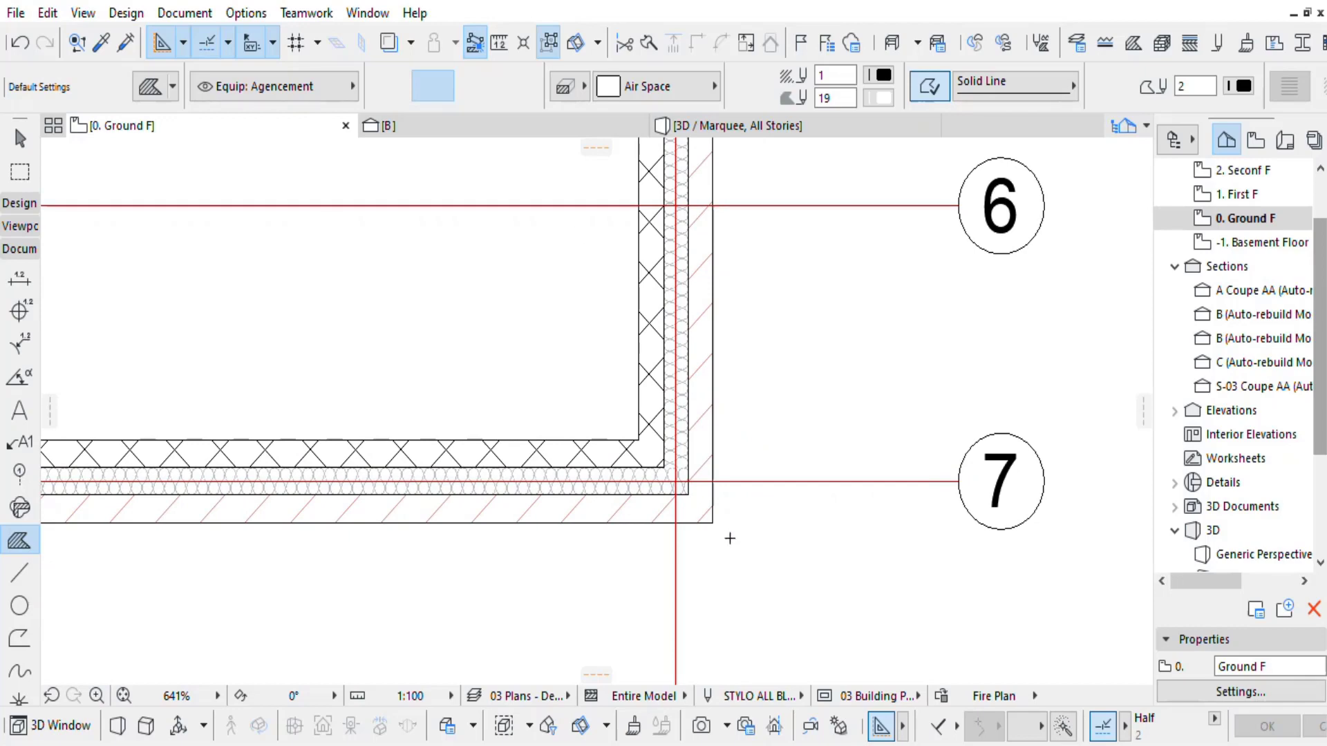
pyautogui.click(742, 551)
pyautogui.click(585, 376)
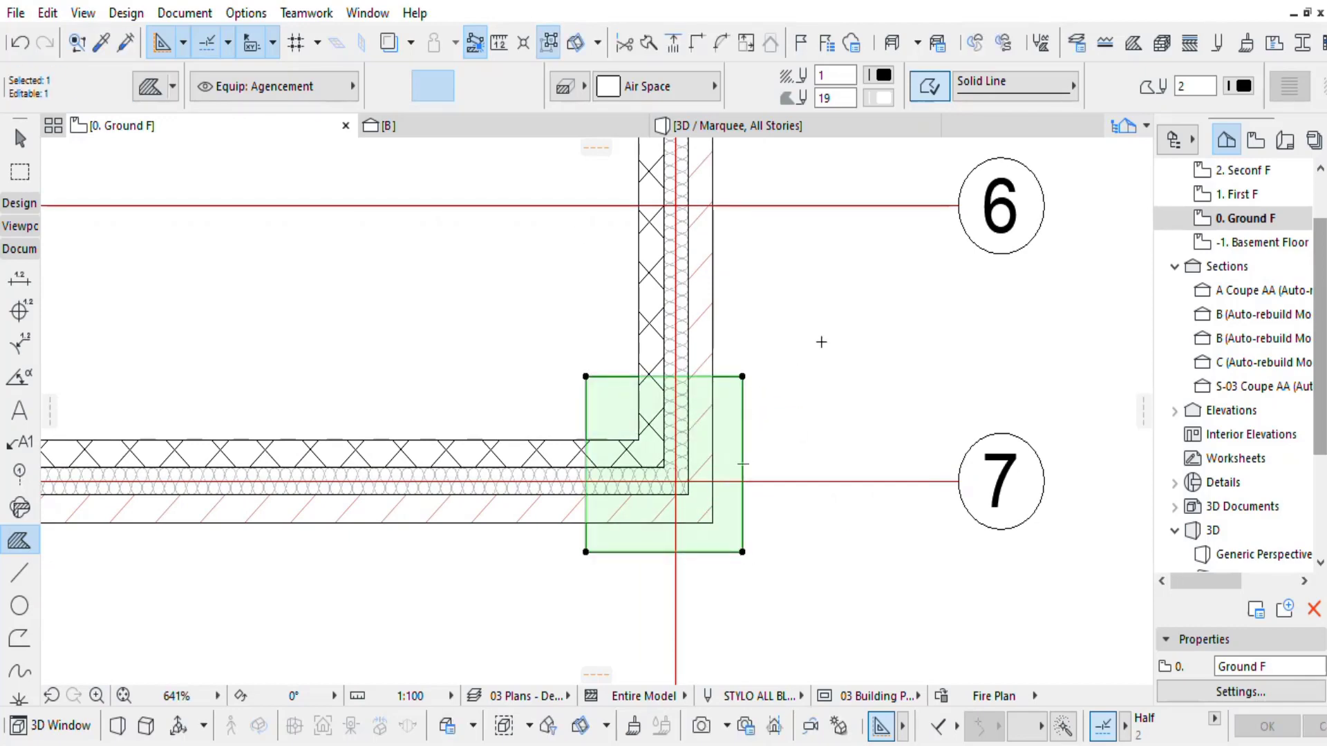
pyautogui.rightClick(821, 342)
pyautogui.moveTo(952, 513)
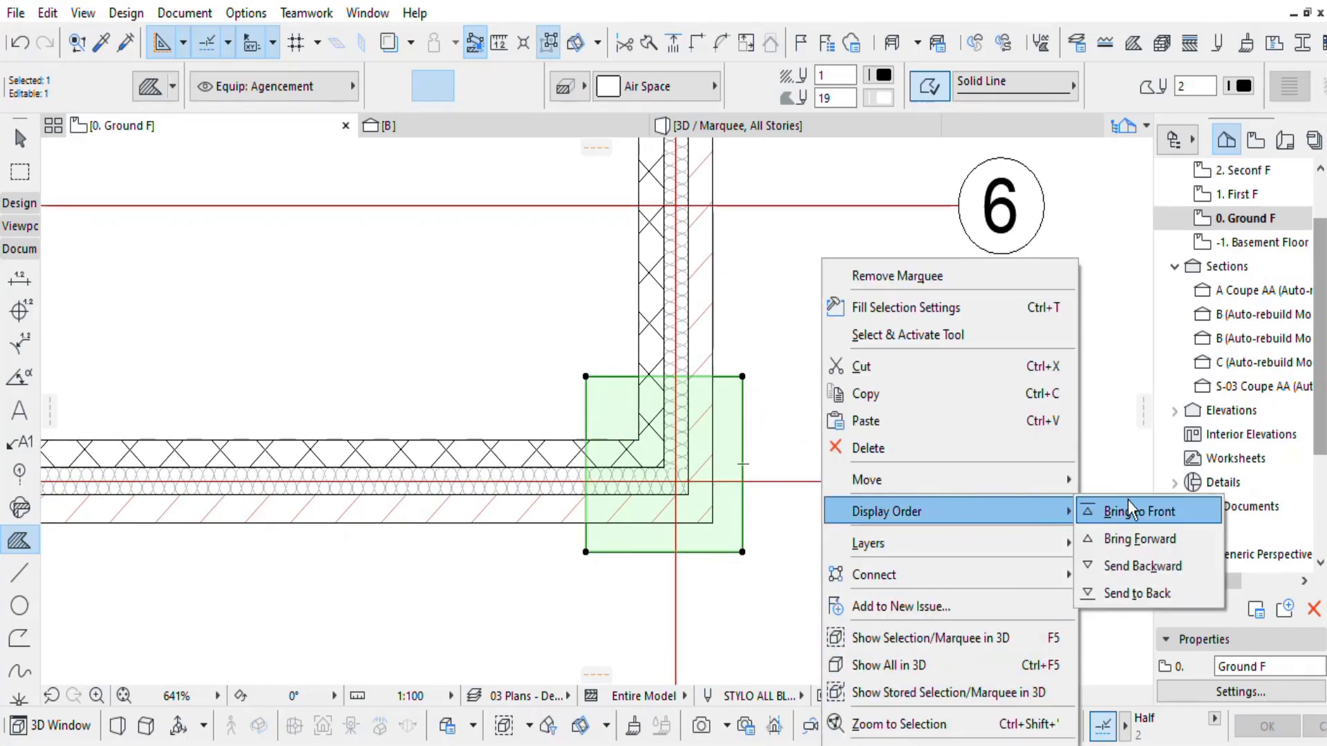
pyautogui.click(1129, 511)
pyautogui.scroll(4, 705, 435)
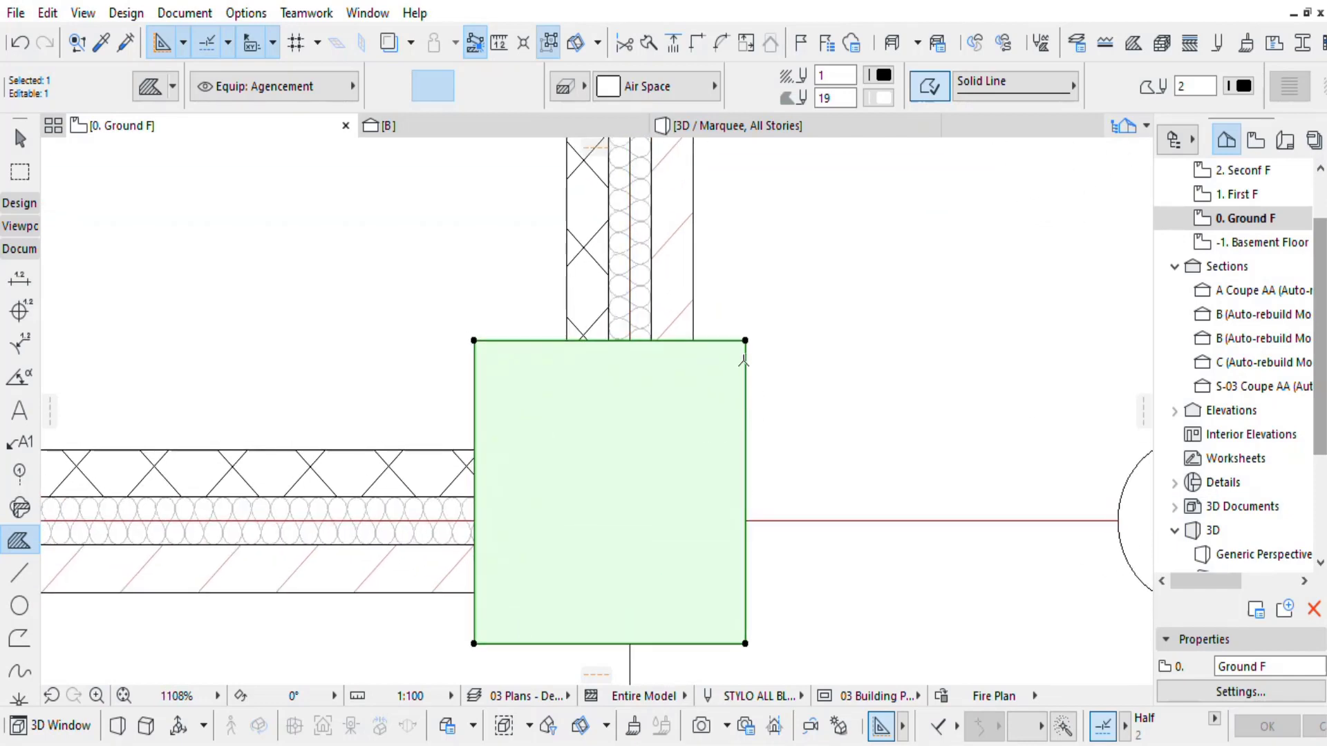
# Fit the fill's outer and inner edges to the wall faces and extend it along the axis 7 wall at full wall thickness.
pyautogui.click(743, 360)
pyautogui.click(895, 463)
pyautogui.click(705, 326)
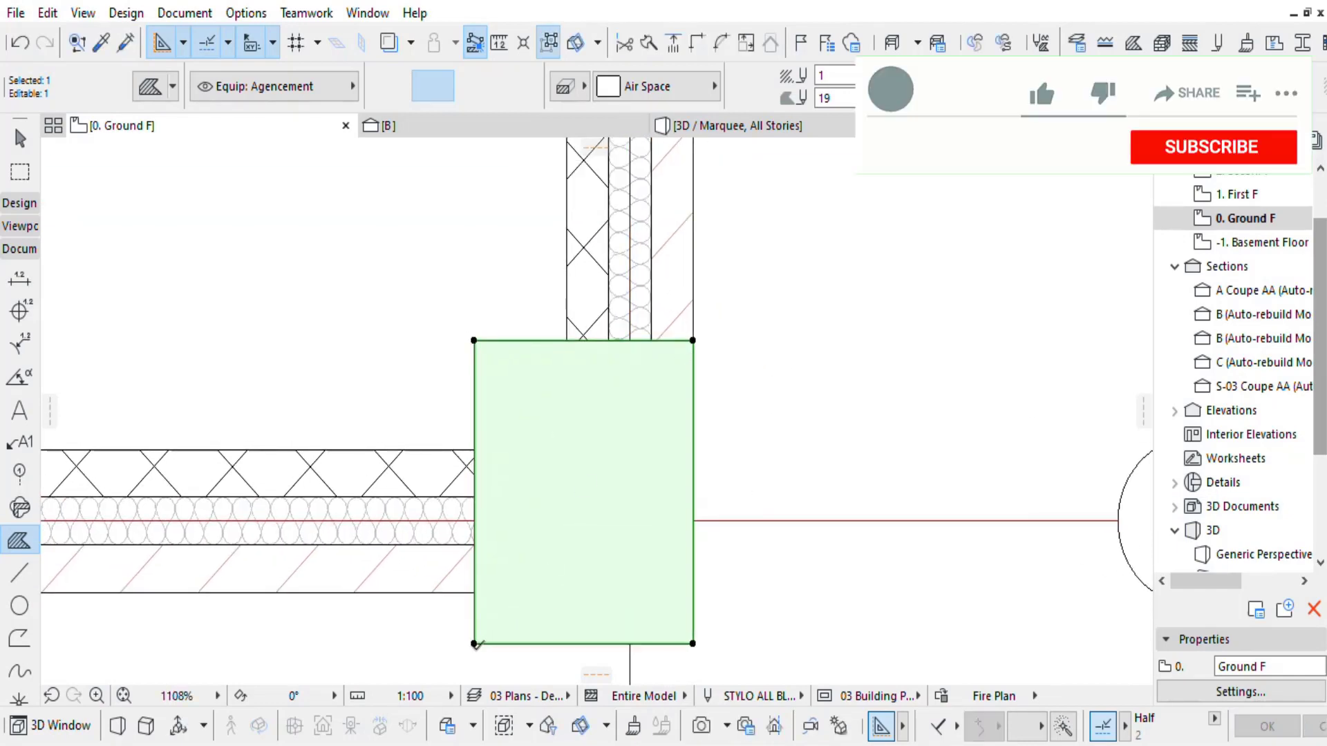
pyautogui.click(483, 644)
pyautogui.click(484, 588)
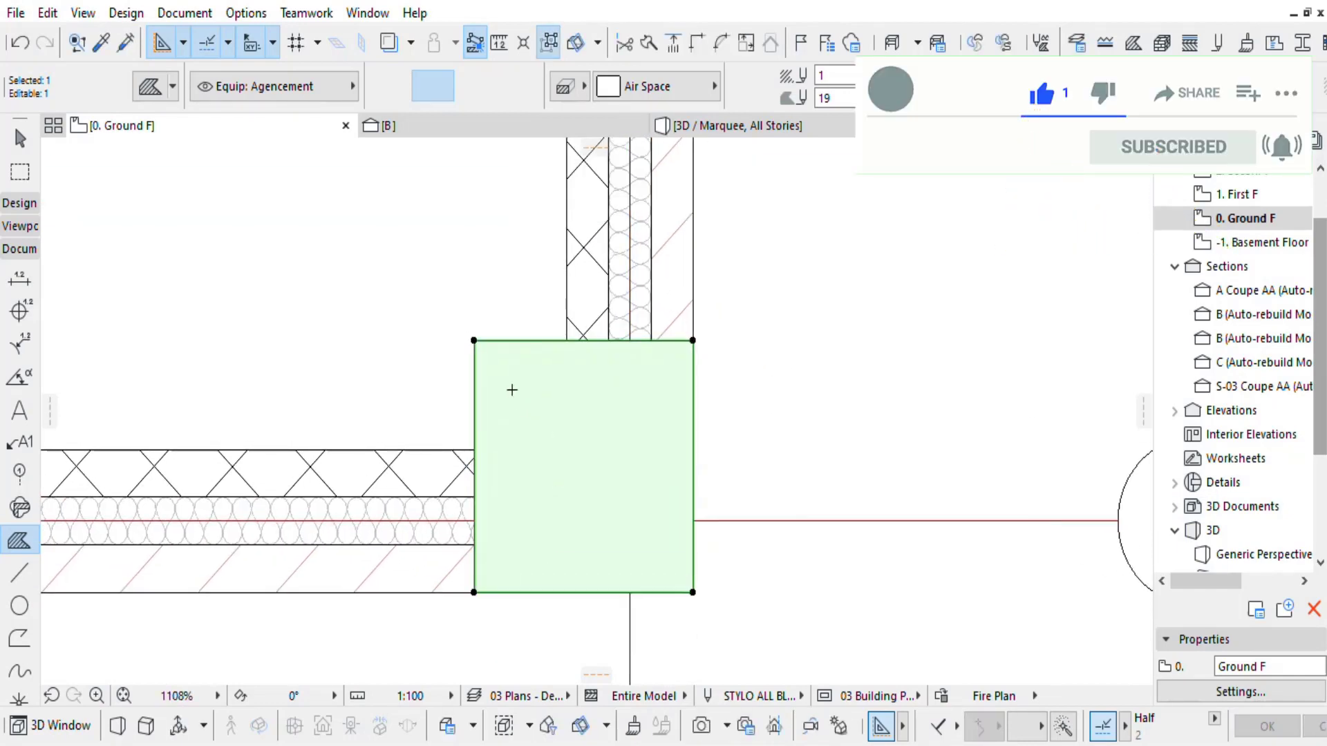
pyautogui.click(474, 366)
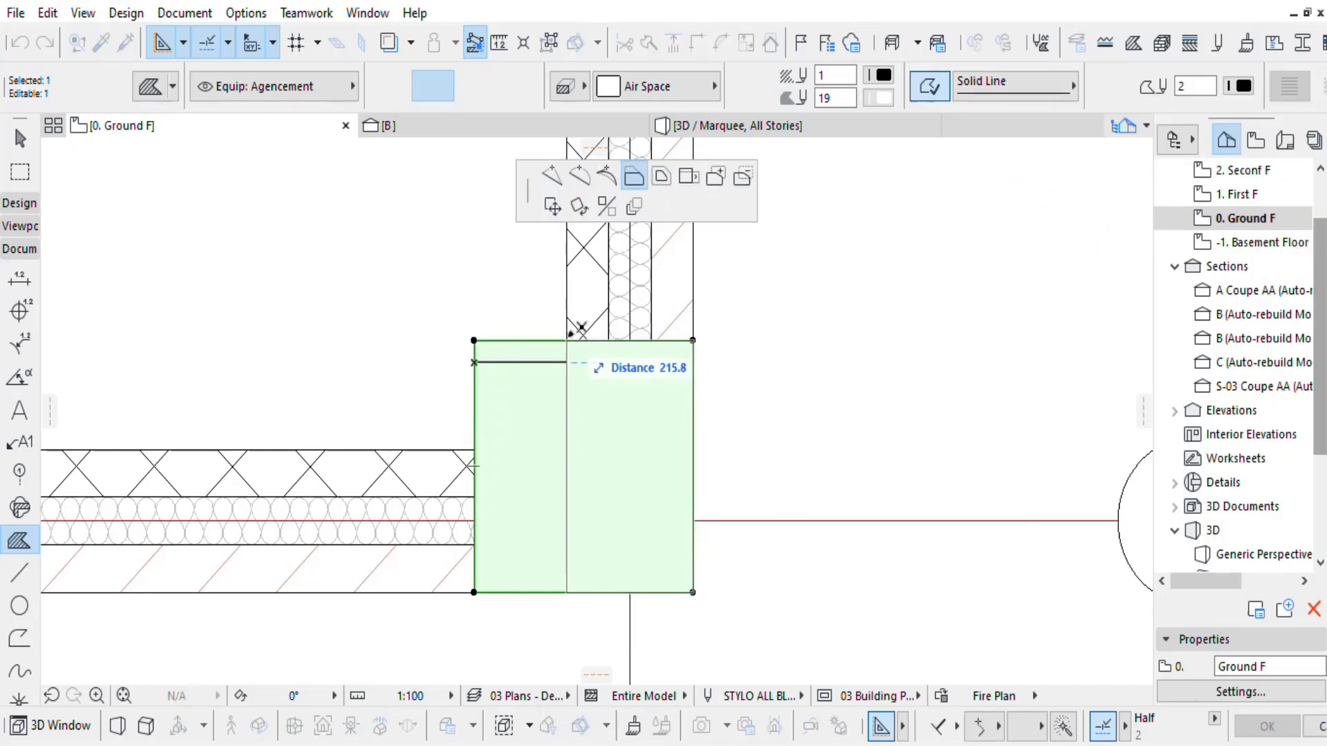
pyautogui.click(566, 366)
pyautogui.click(567, 592)
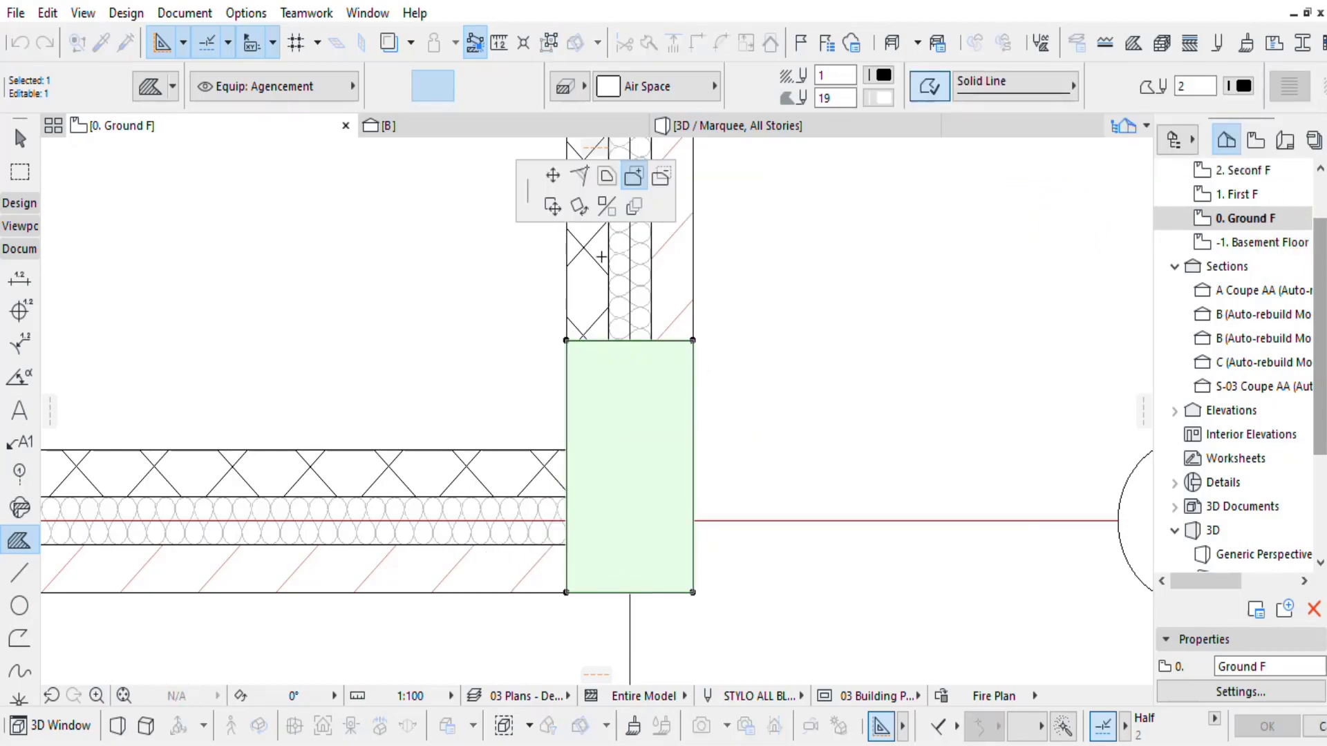
pyautogui.click(567, 592)
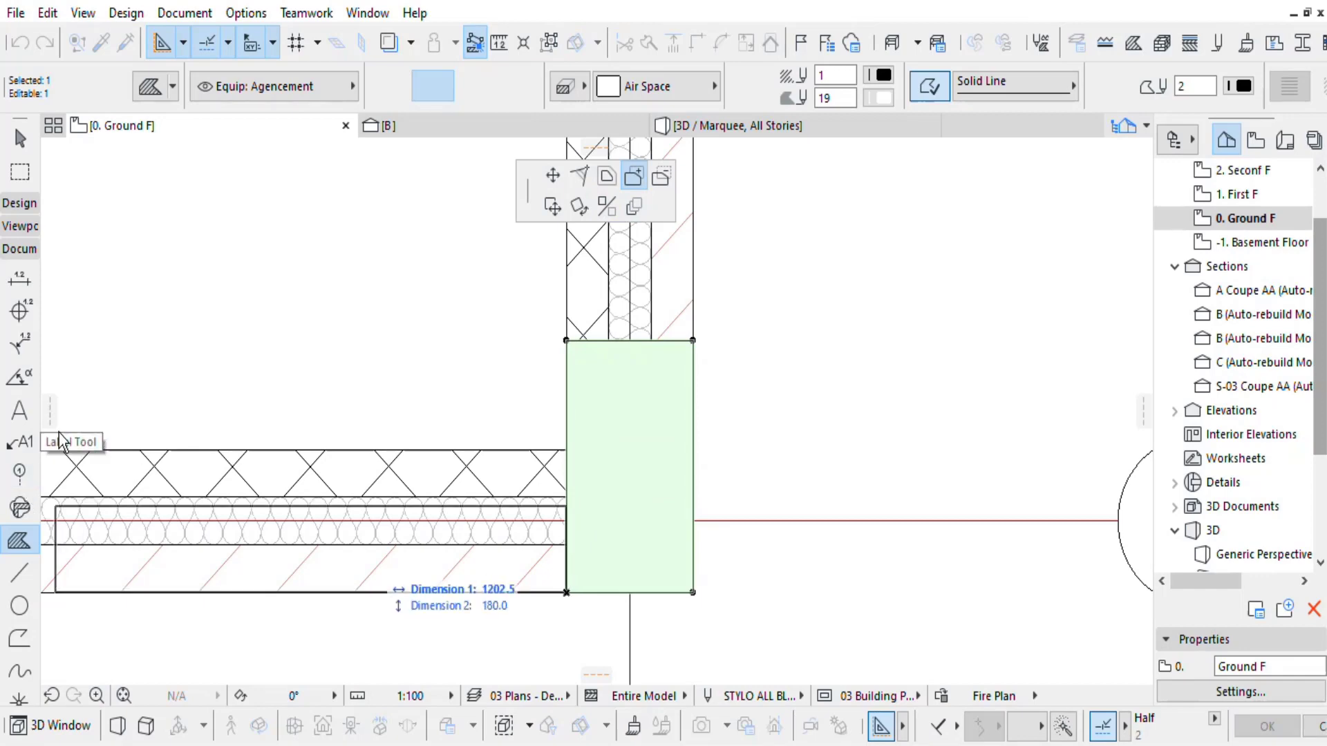
pyautogui.click(97, 449)
# Delete the L-shaped fill covering the wall corner at axis 7.
pyautogui.scroll(-12, 214, 459)
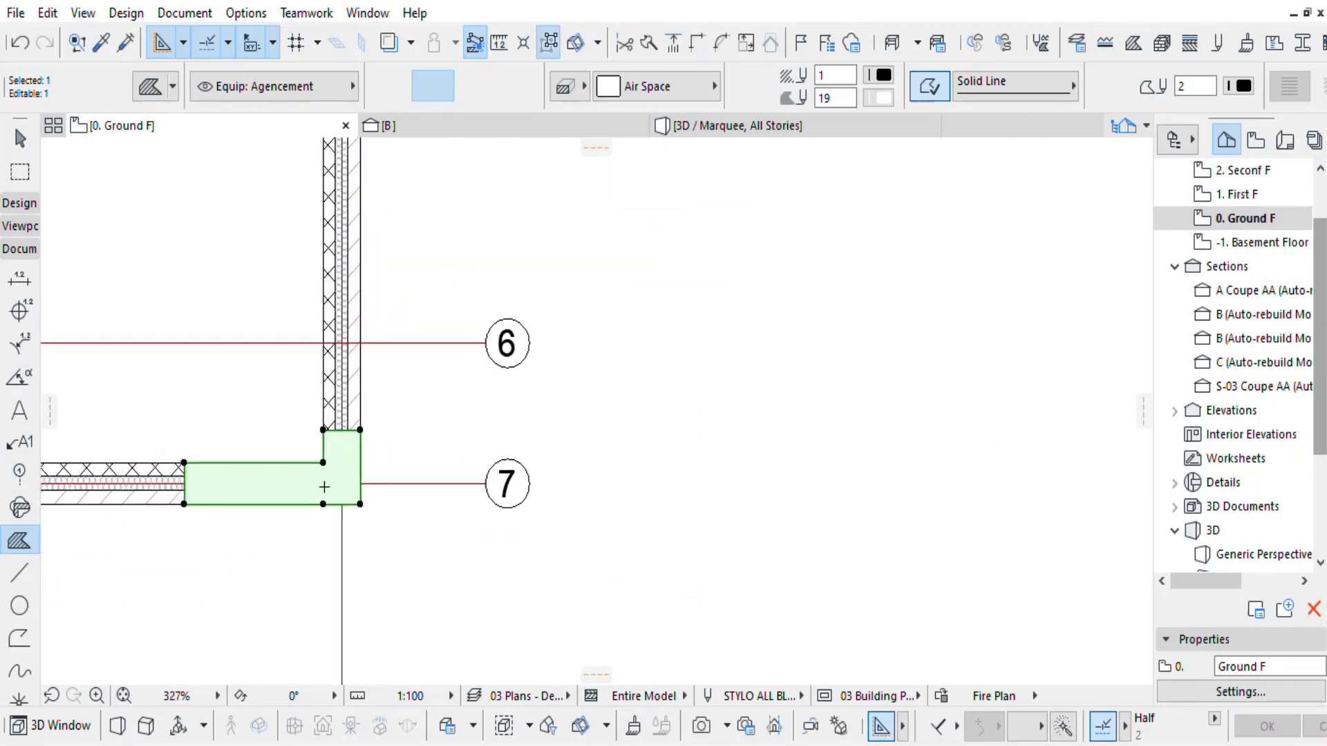
pyautogui.moveTo(308, 442); pyautogui.dragTo(715, 467, button='middle')
pyautogui.scroll(-1, 714, 467)
pyautogui.scroll(-5, 607, 528)
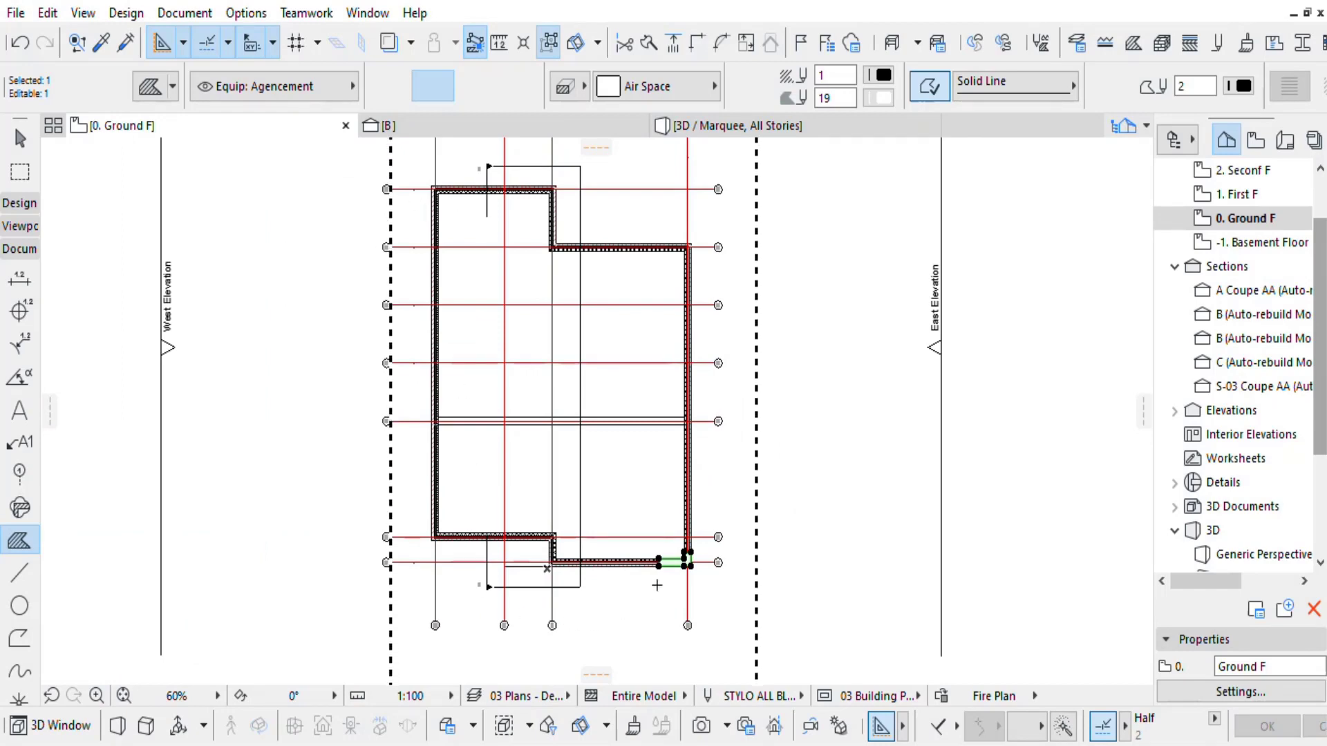
pyautogui.scroll(12, 657, 577)
pyautogui.moveTo(704, 539); pyautogui.dragTo(628, 582, button='middle')
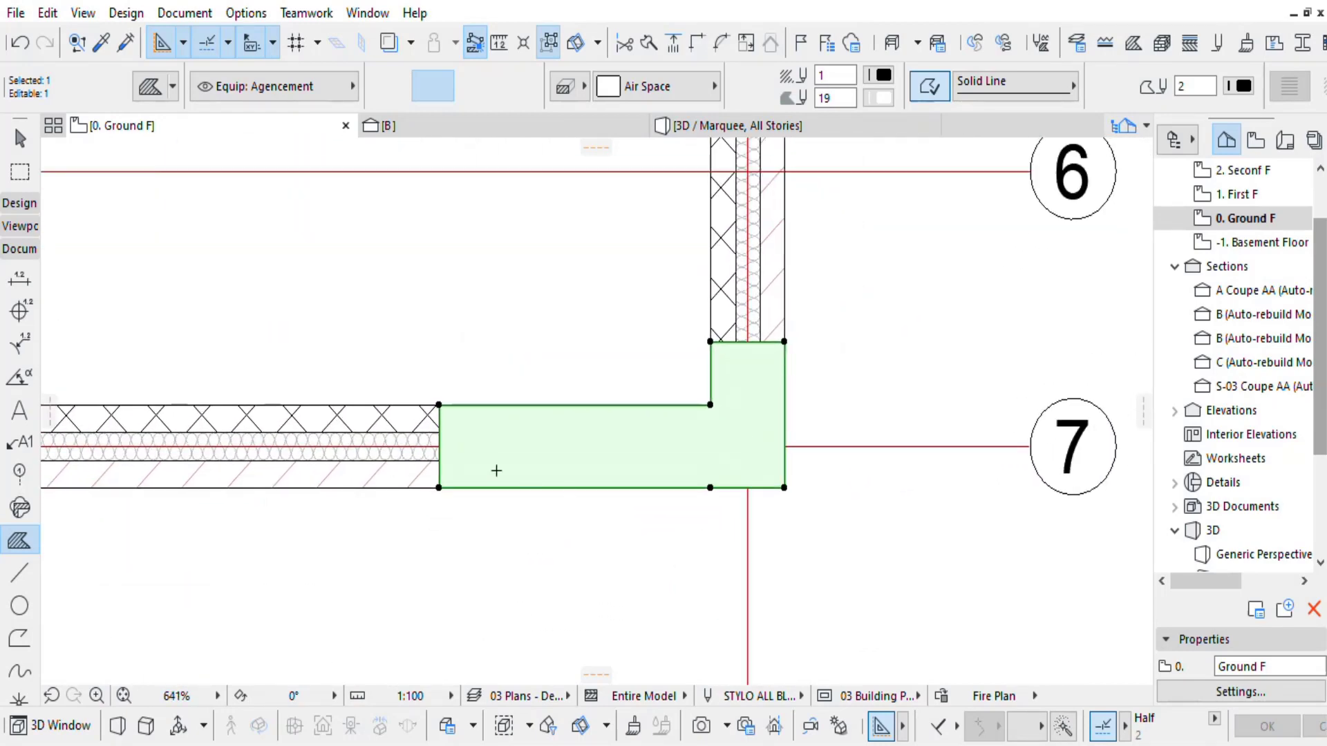
pyautogui.moveTo(602, 467); pyautogui.dragTo(560, 470, button='middle')
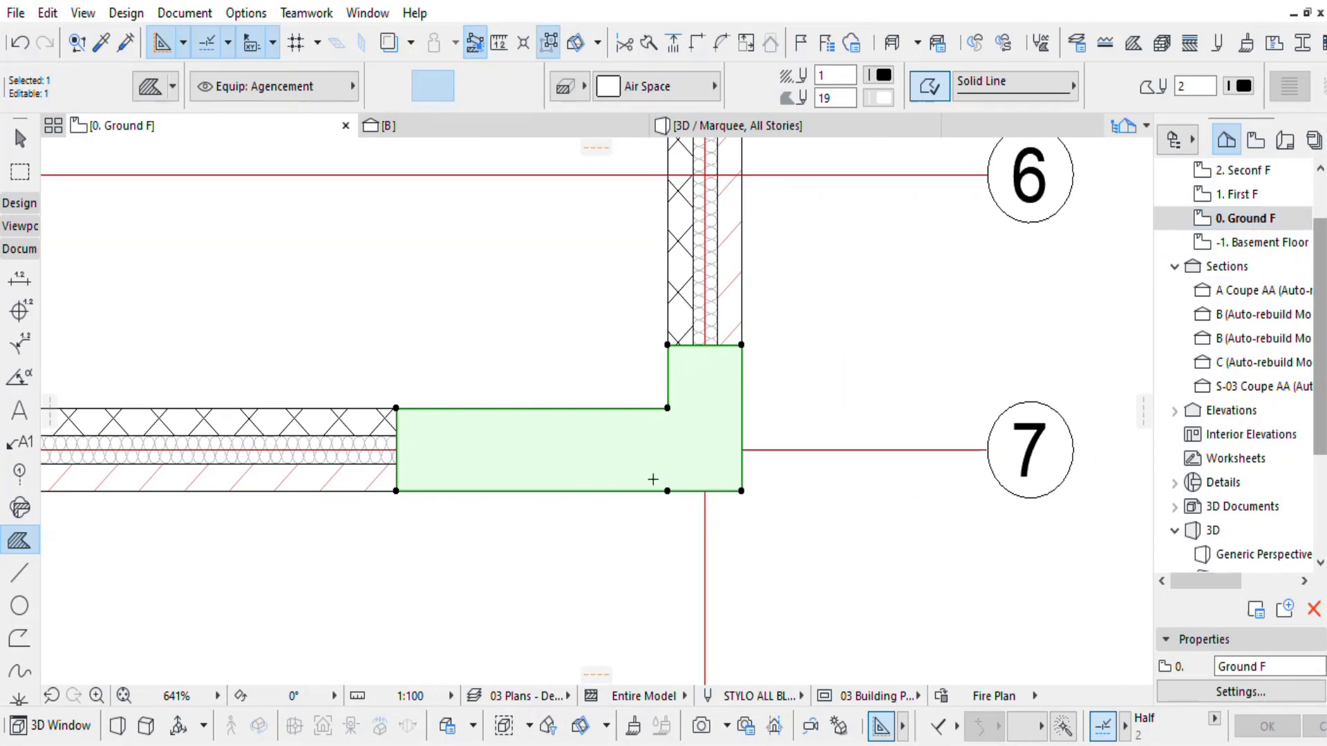
pyautogui.moveTo(652, 478); pyautogui.dragTo(566, 511, button='middle')
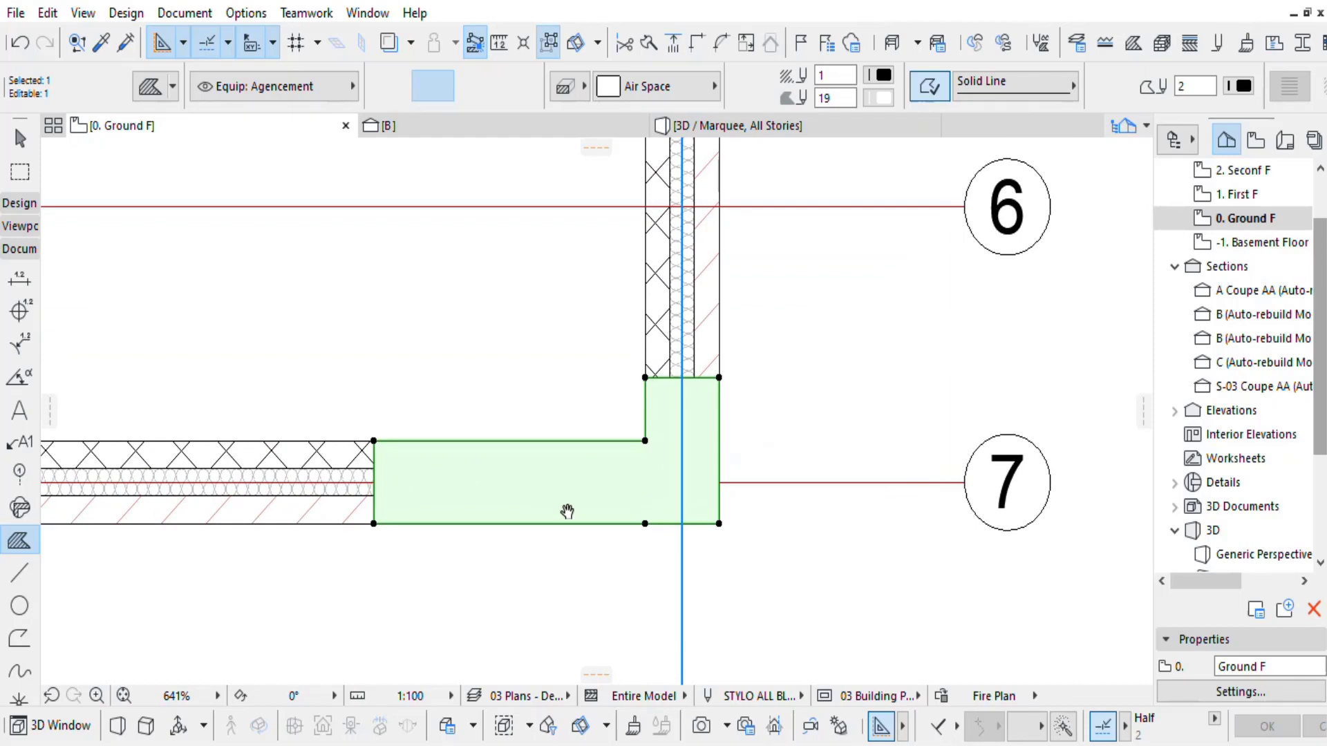
pyautogui.press('Delete')
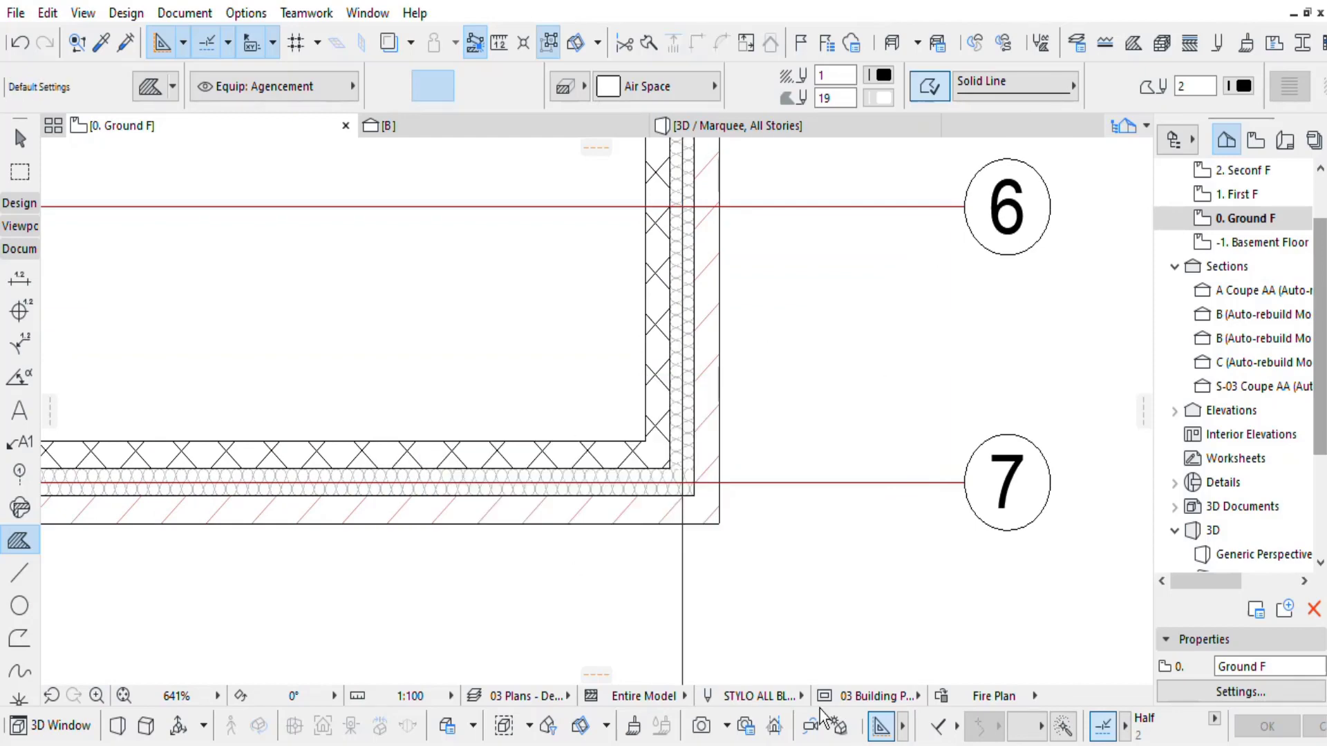
# Create a new graphic override combination named 2D Wall Cover.
pyautogui.click(184, 14)
pyautogui.moveTo(243, 223)
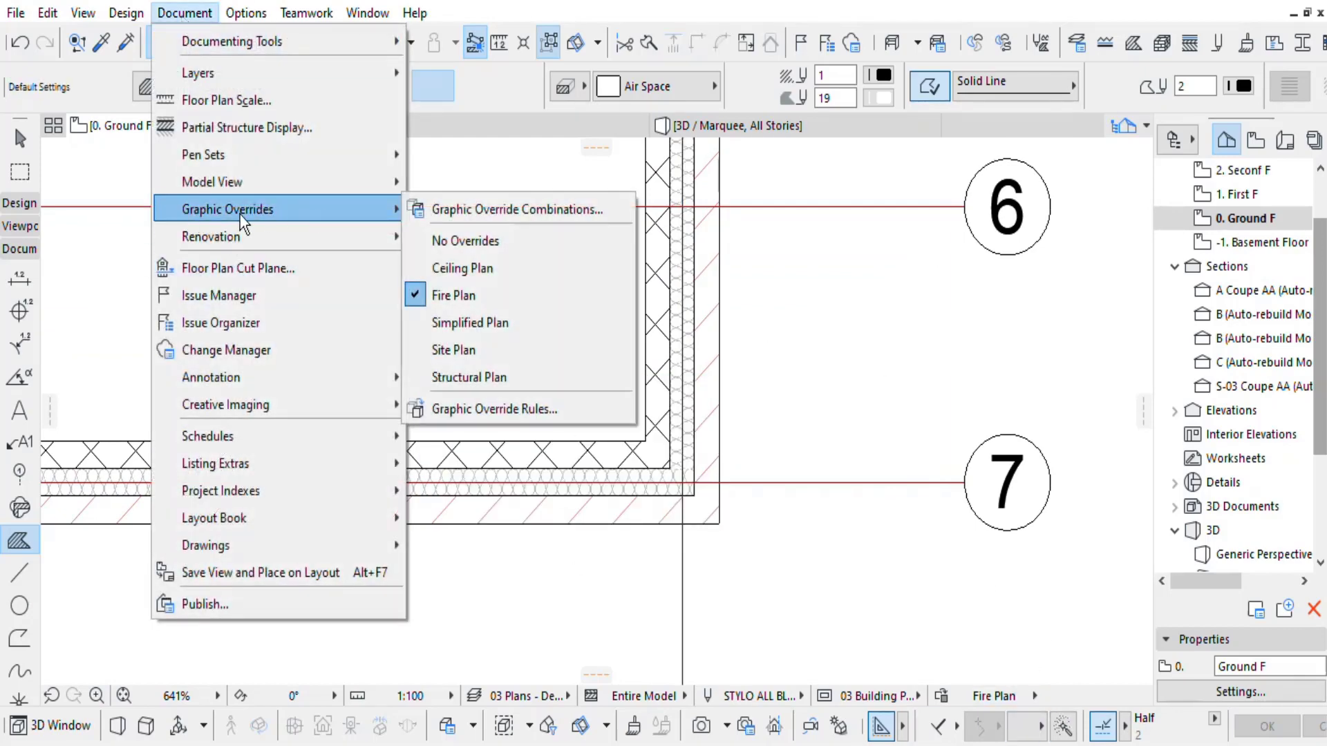
pyautogui.click(945, 700)
pyautogui.click(942, 698)
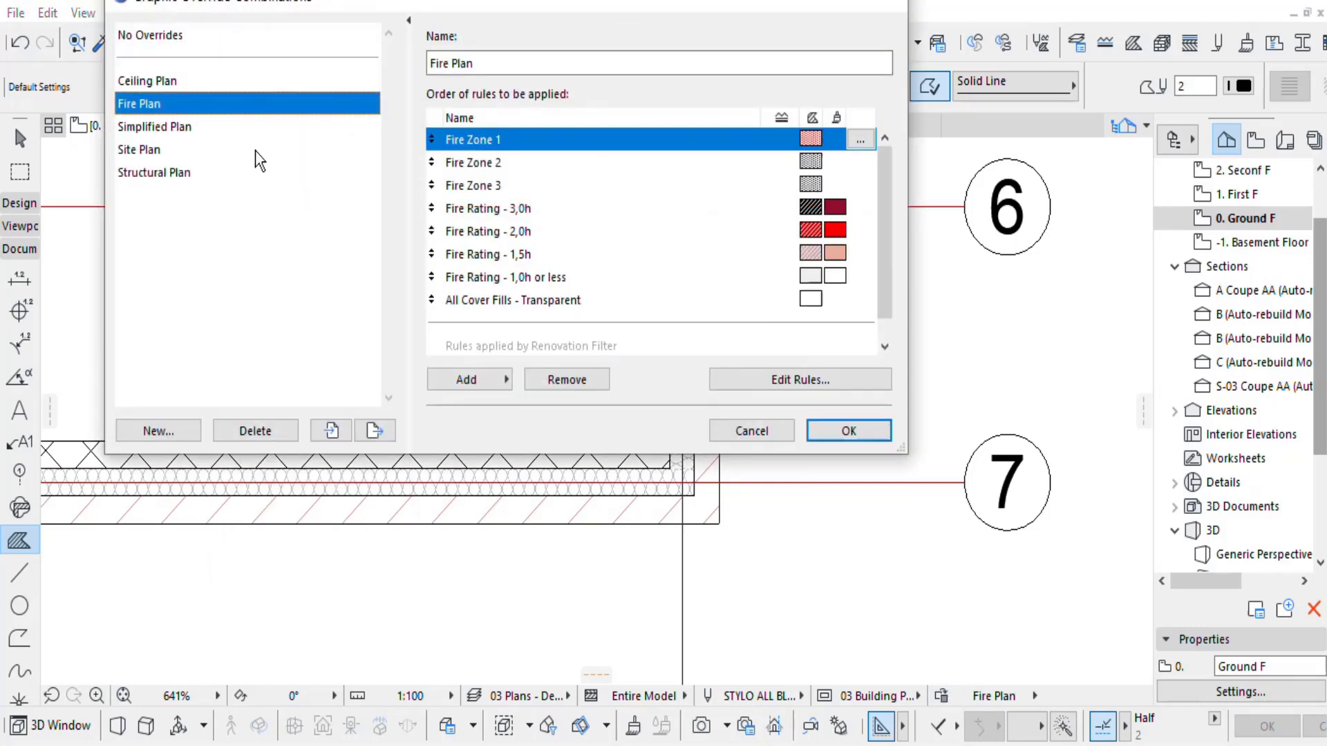
pyautogui.click(193, 435)
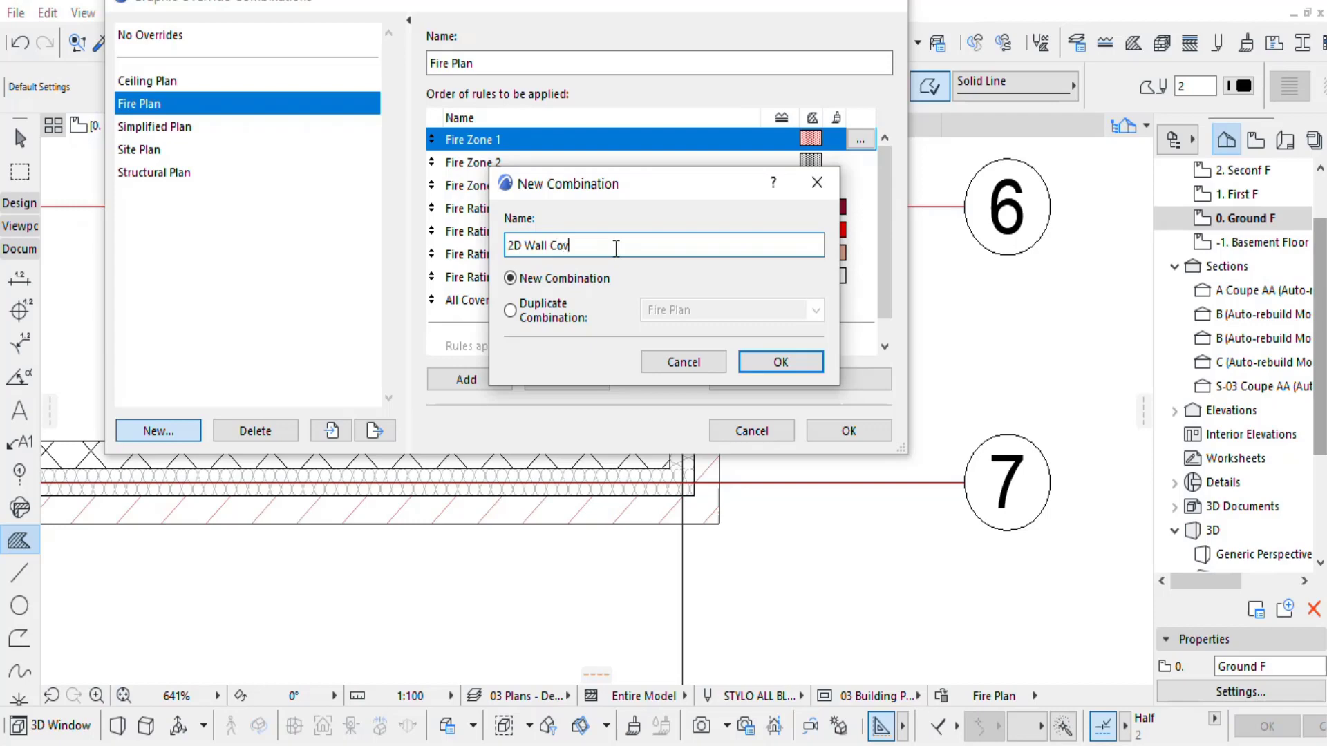
pyautogui.click(762, 366)
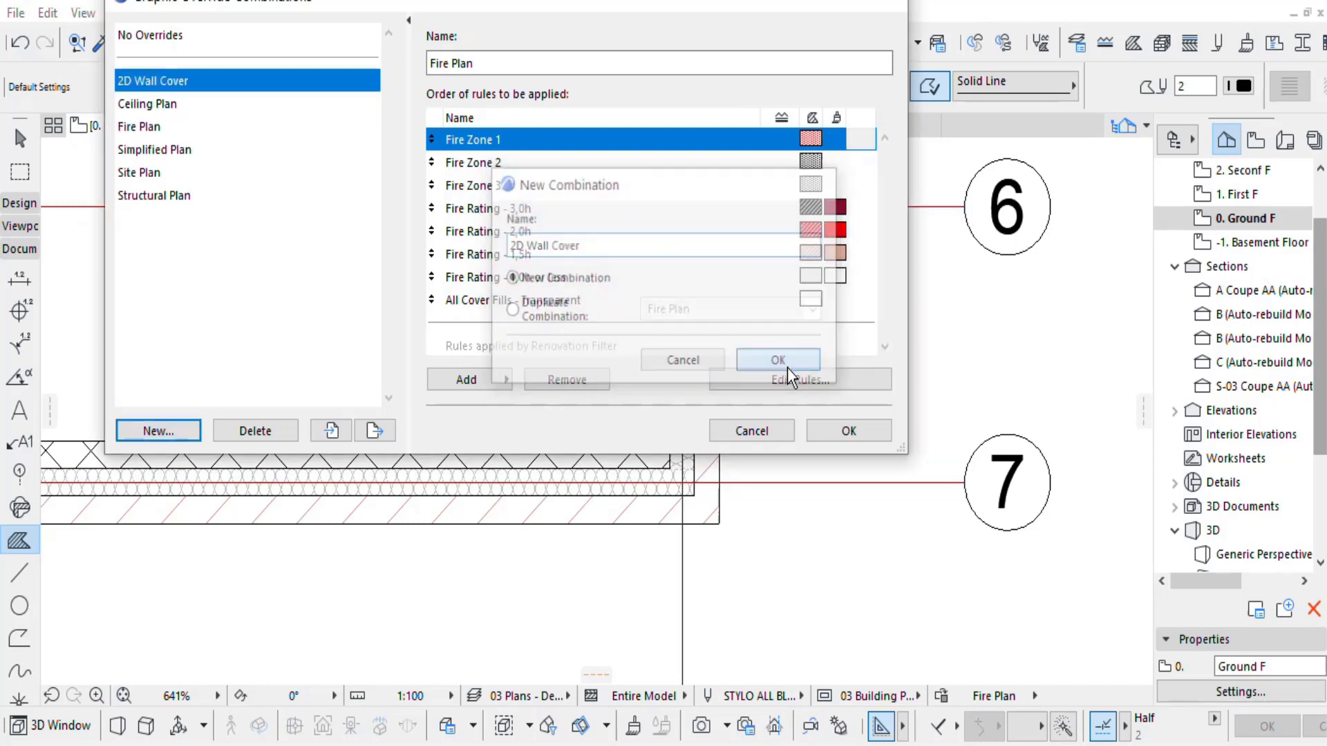
# Add a new rule named "wAll cover (1)" to the 2D Wall Cover combination.
pyautogui.click(470, 380)
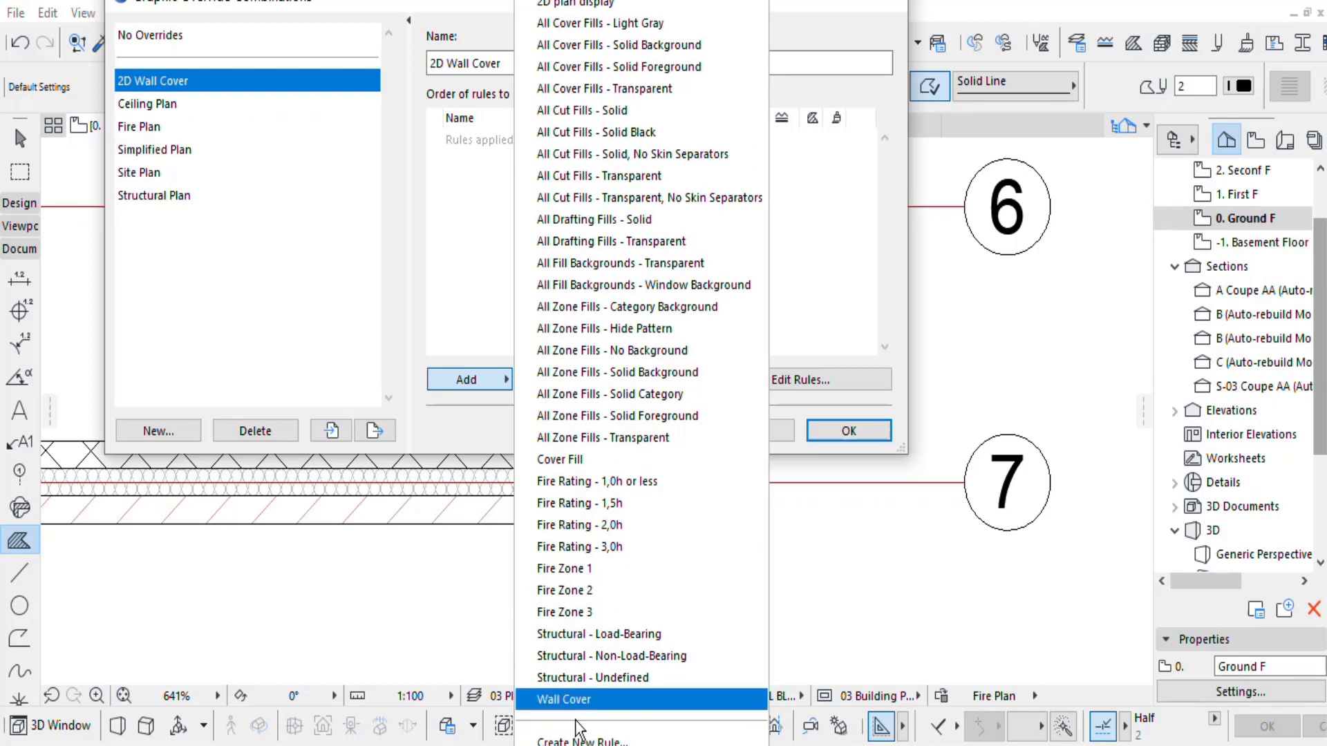
pyautogui.click(579, 738)
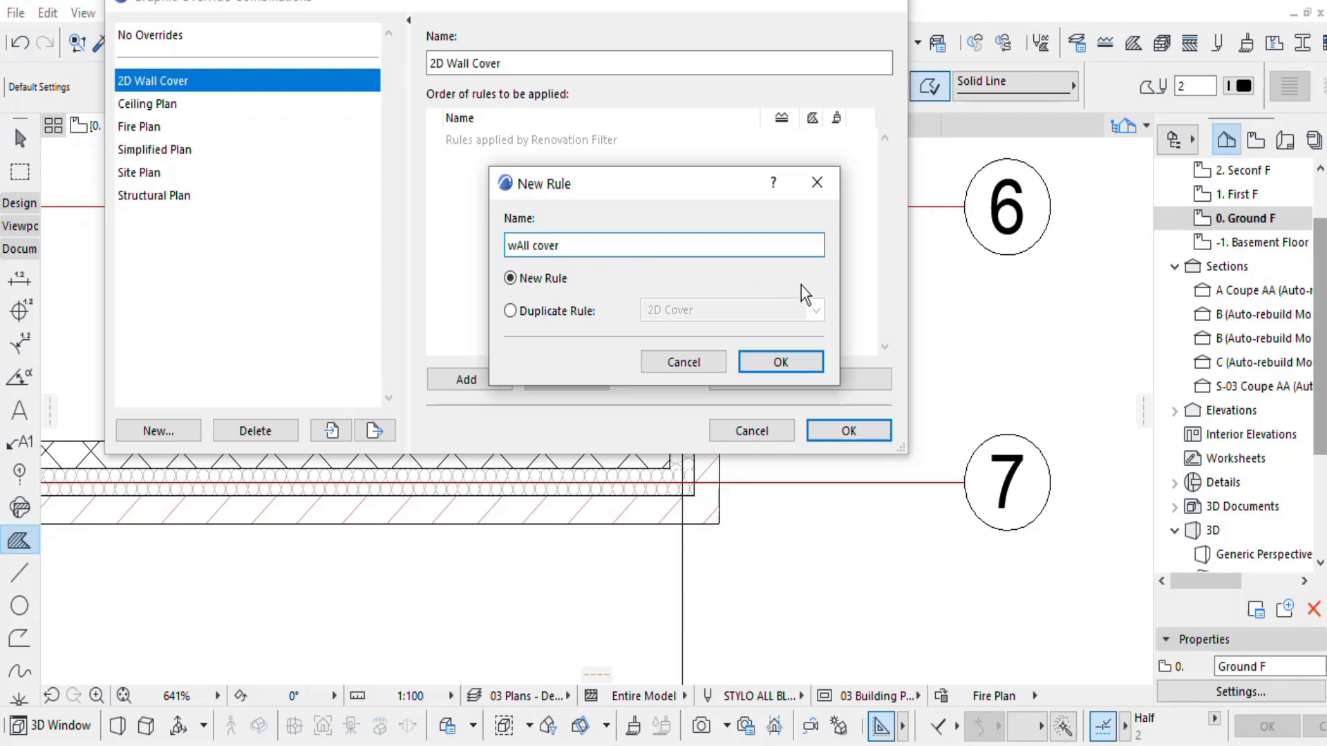
pyautogui.click(780, 363)
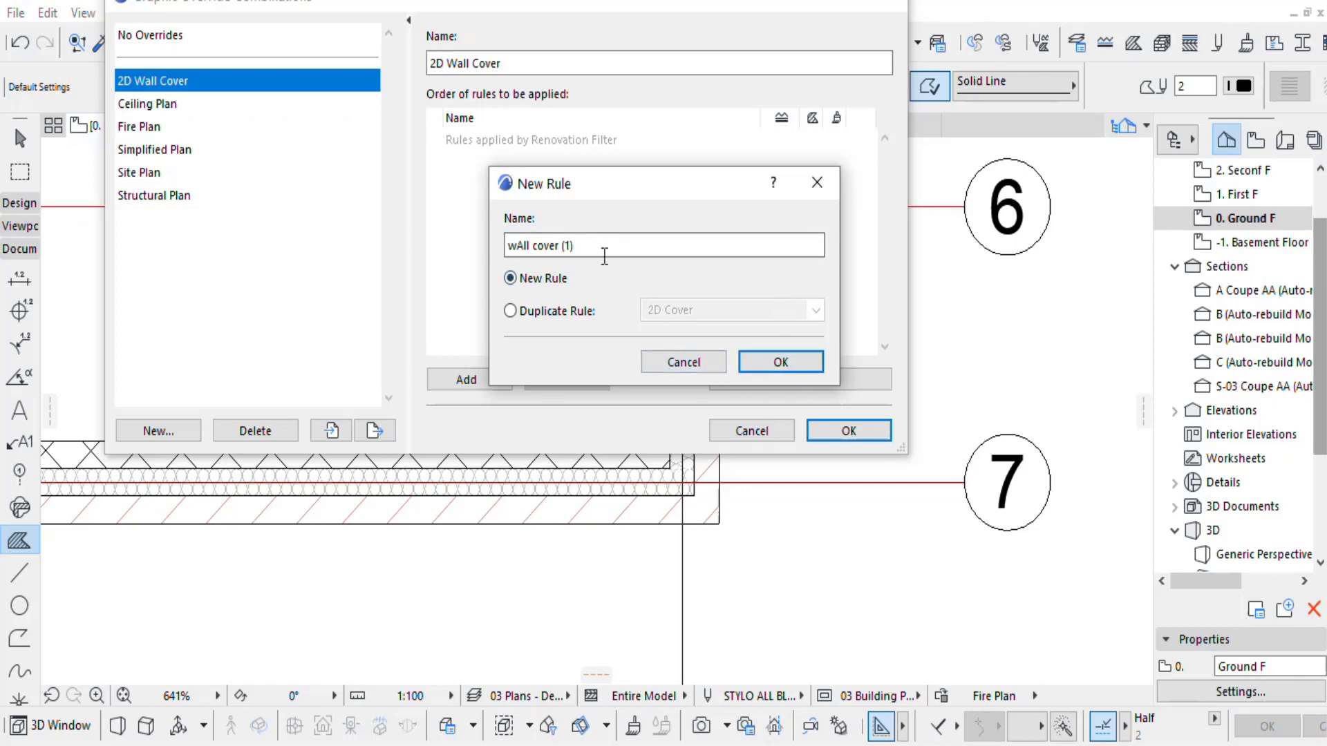
pyautogui.click(780, 362)
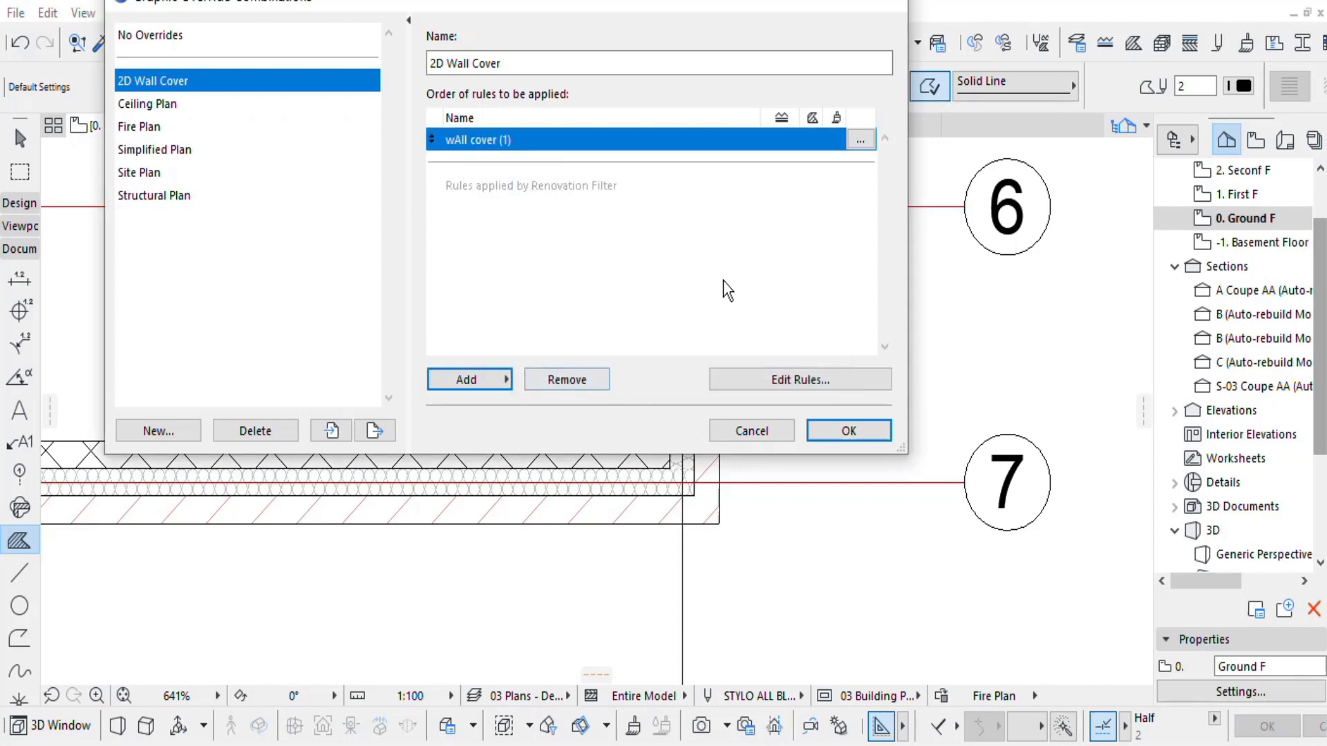
# Set the element type criterion of the "wAll cover (1)" rule to Wall.
pyautogui.click(860, 140)
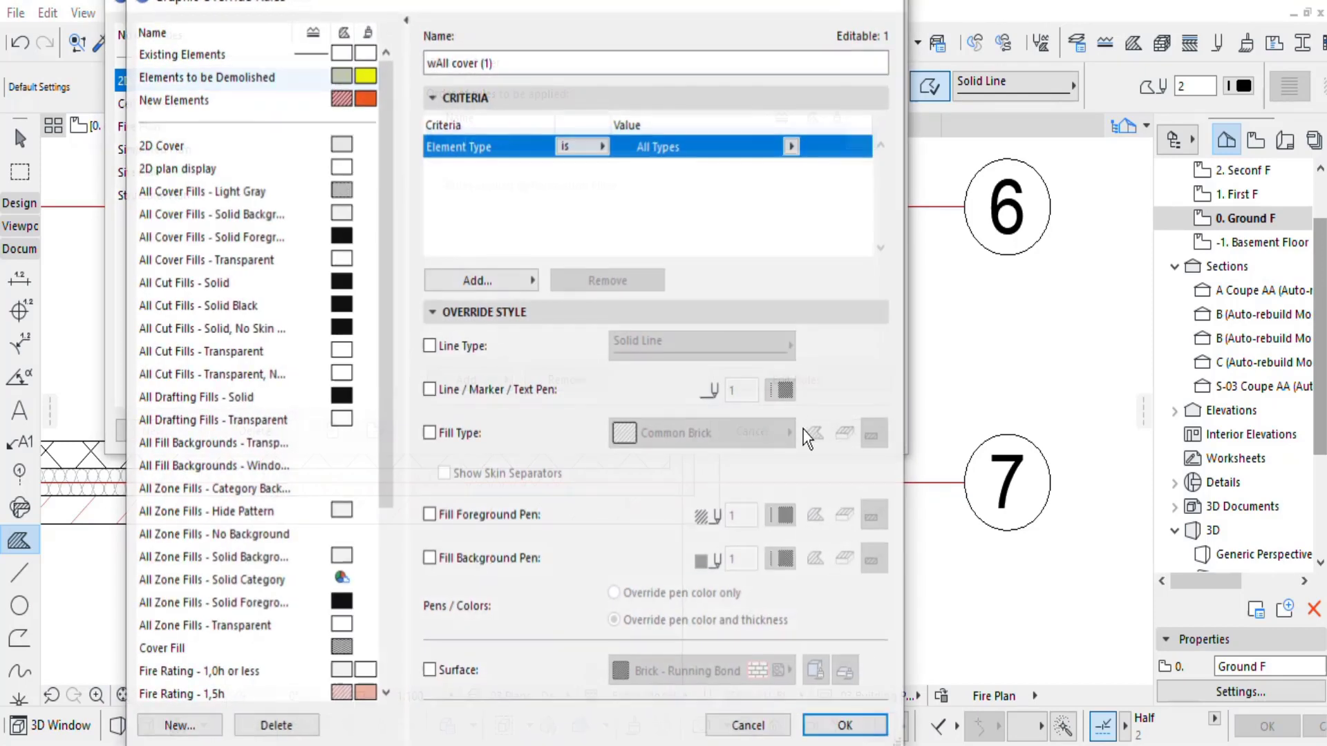
pyautogui.click(793, 146)
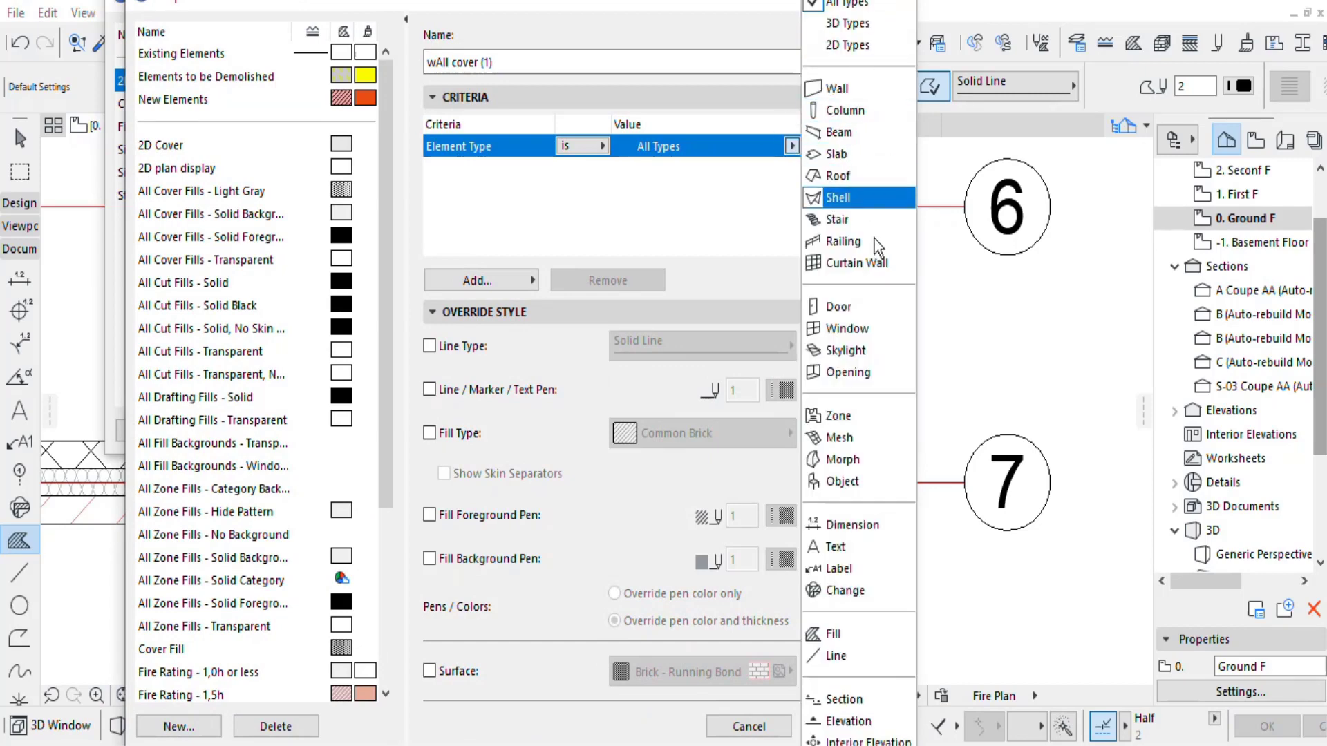
pyautogui.scroll(-2, 864, 657)
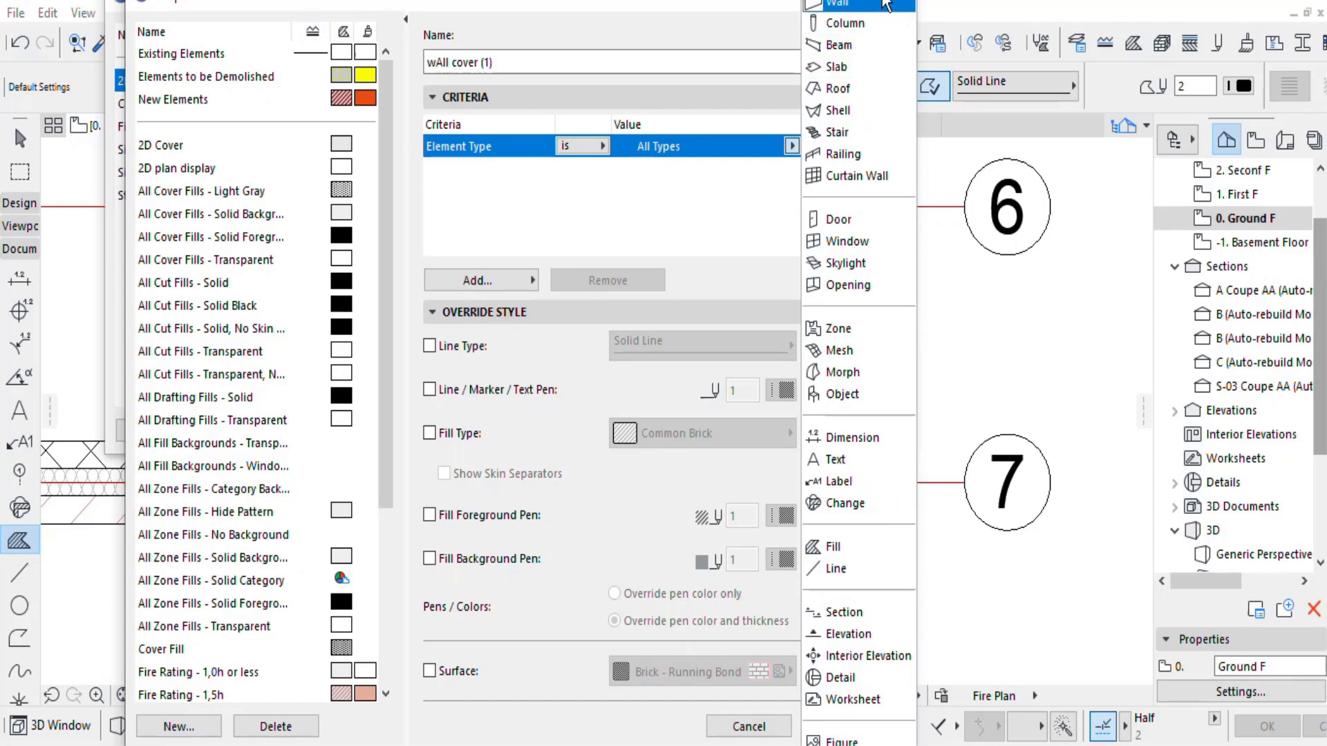
pyautogui.scroll(2, 884, 2)
pyautogui.click(860, 92)
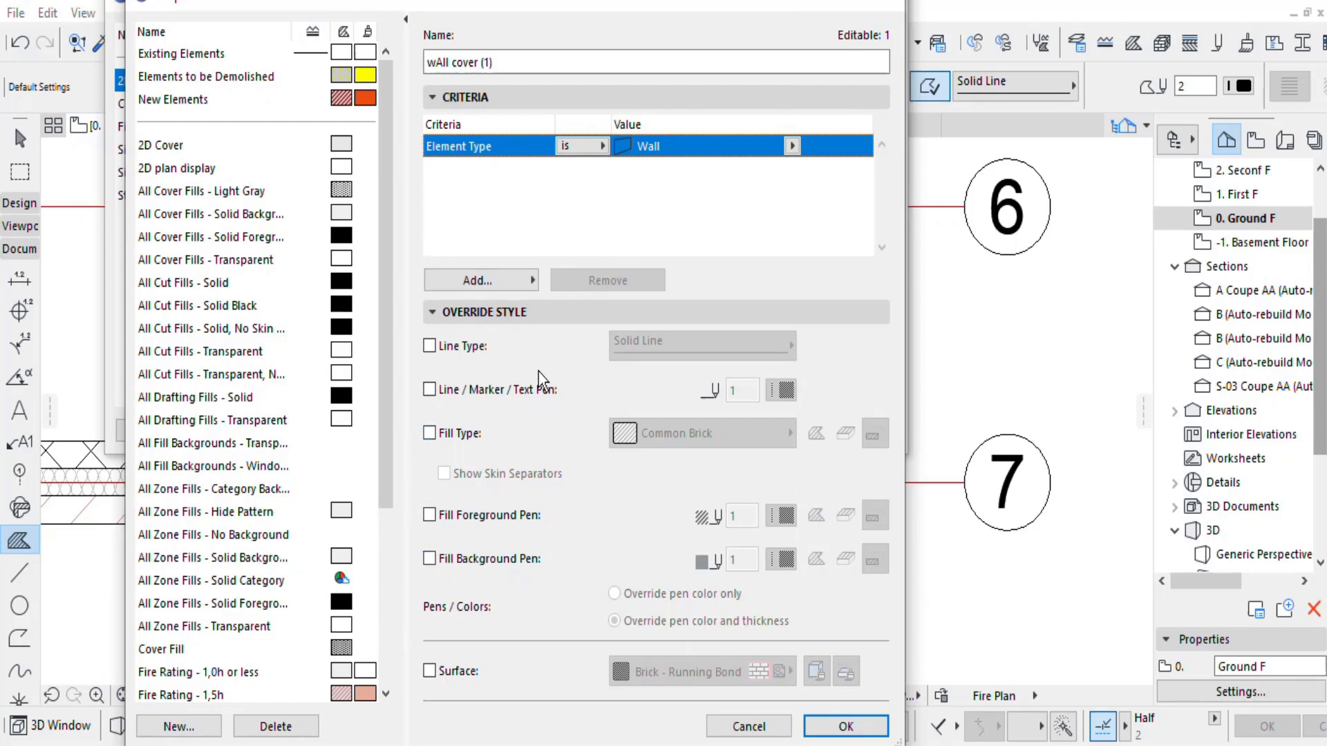
# Override the rule's cut fill type with the solid Background fill.
pyautogui.click(431, 434)
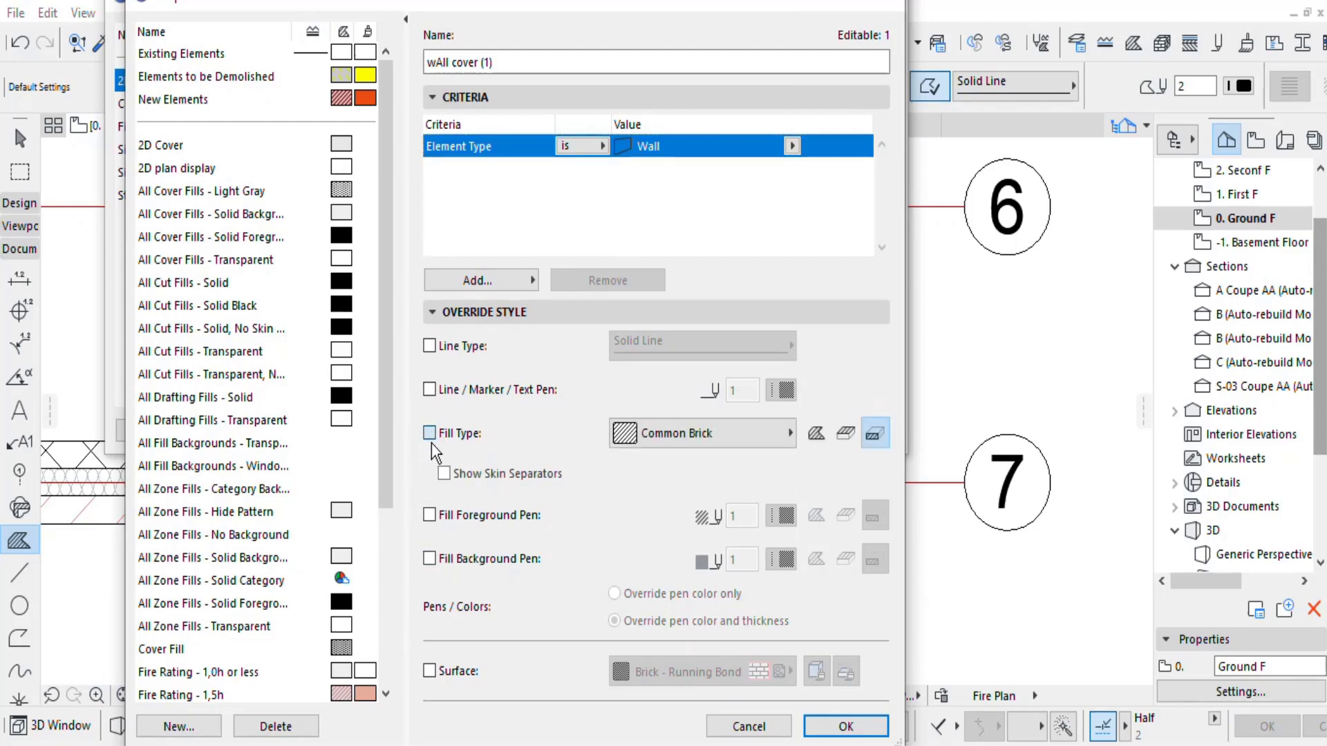
pyautogui.click(659, 434)
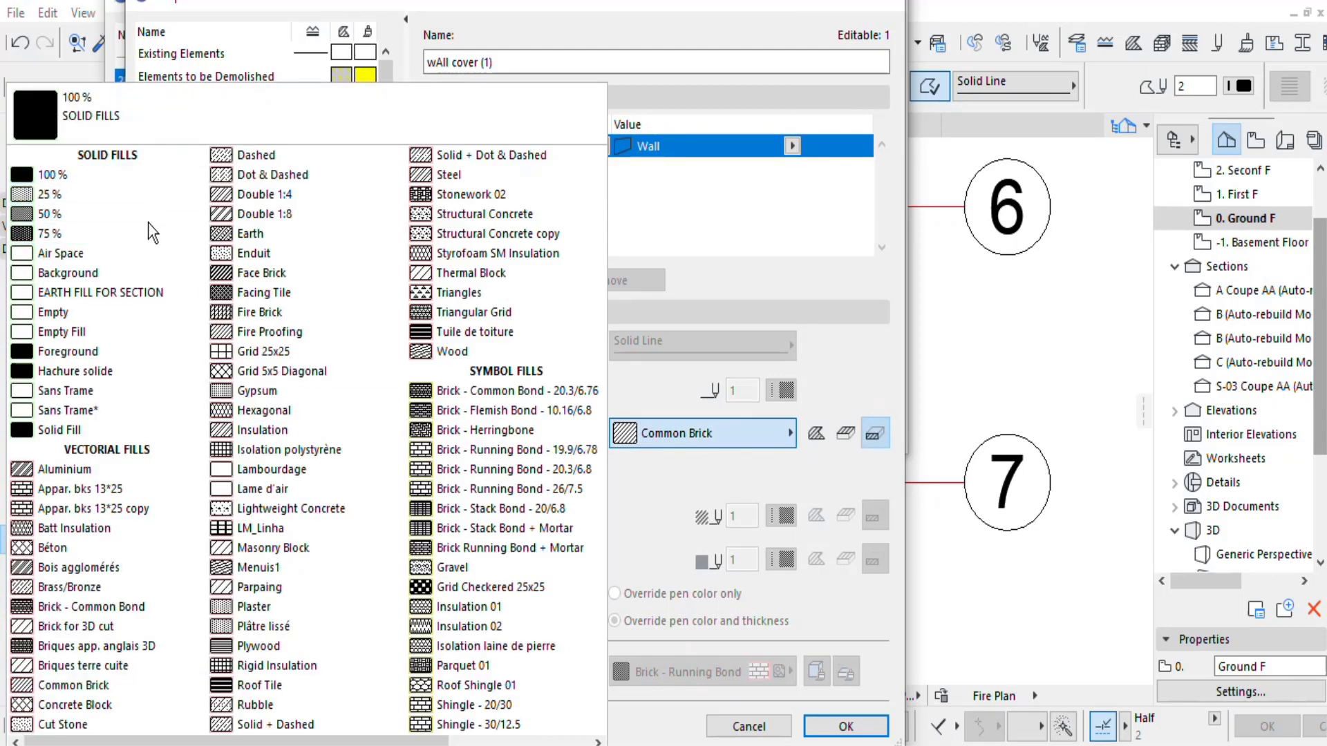
pyautogui.click(52, 274)
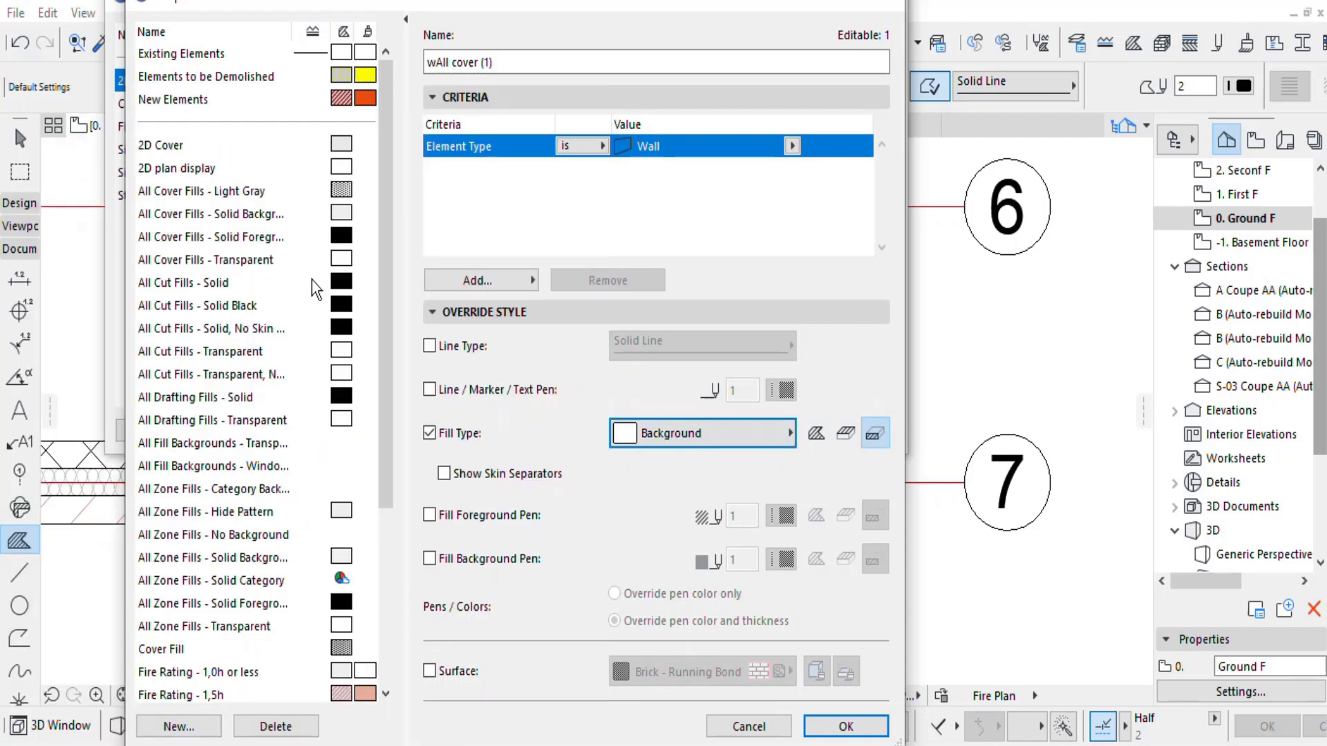
# Override the rule's cut fill background pen with 182 and foreground pen with 1, and apply the 2D Wall Cover combination.
pyautogui.click(430, 558)
pyautogui.click(783, 561)
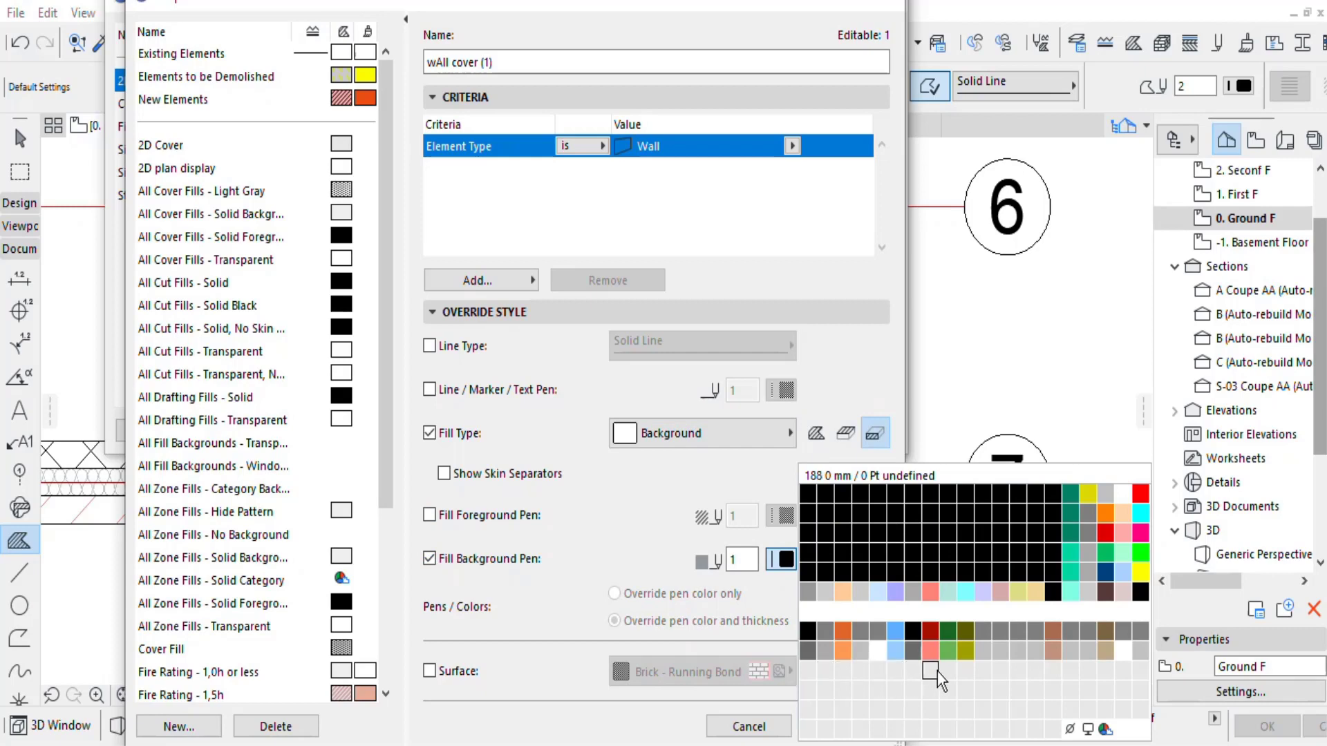
pyautogui.click(832, 675)
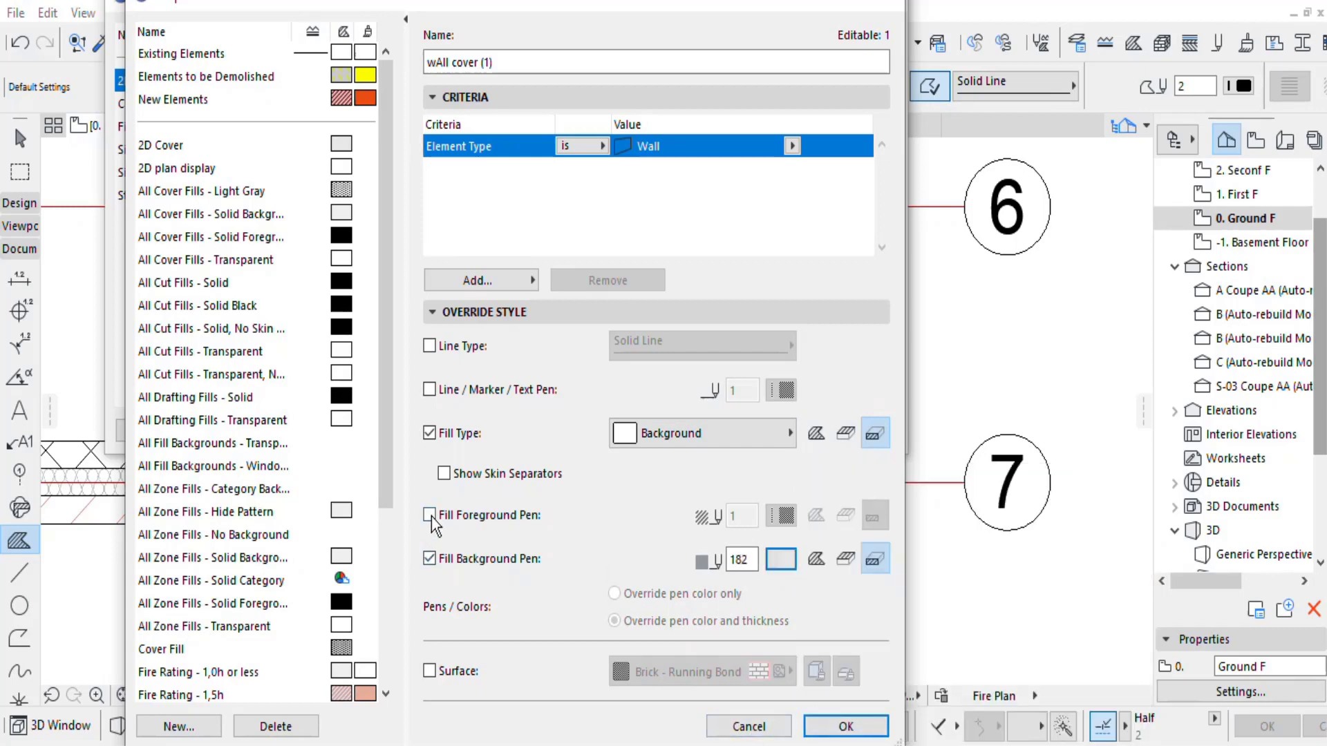
pyautogui.click(429, 515)
pyautogui.click(783, 518)
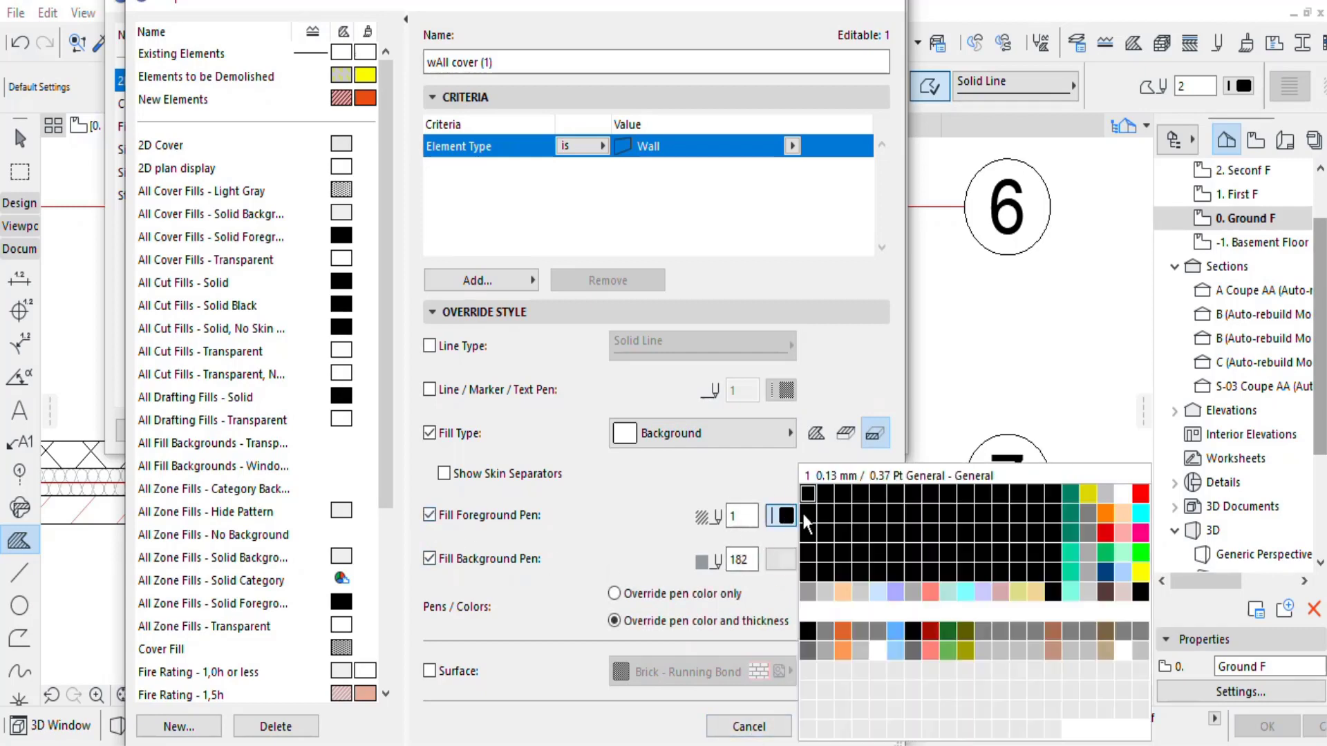
pyautogui.click(806, 492)
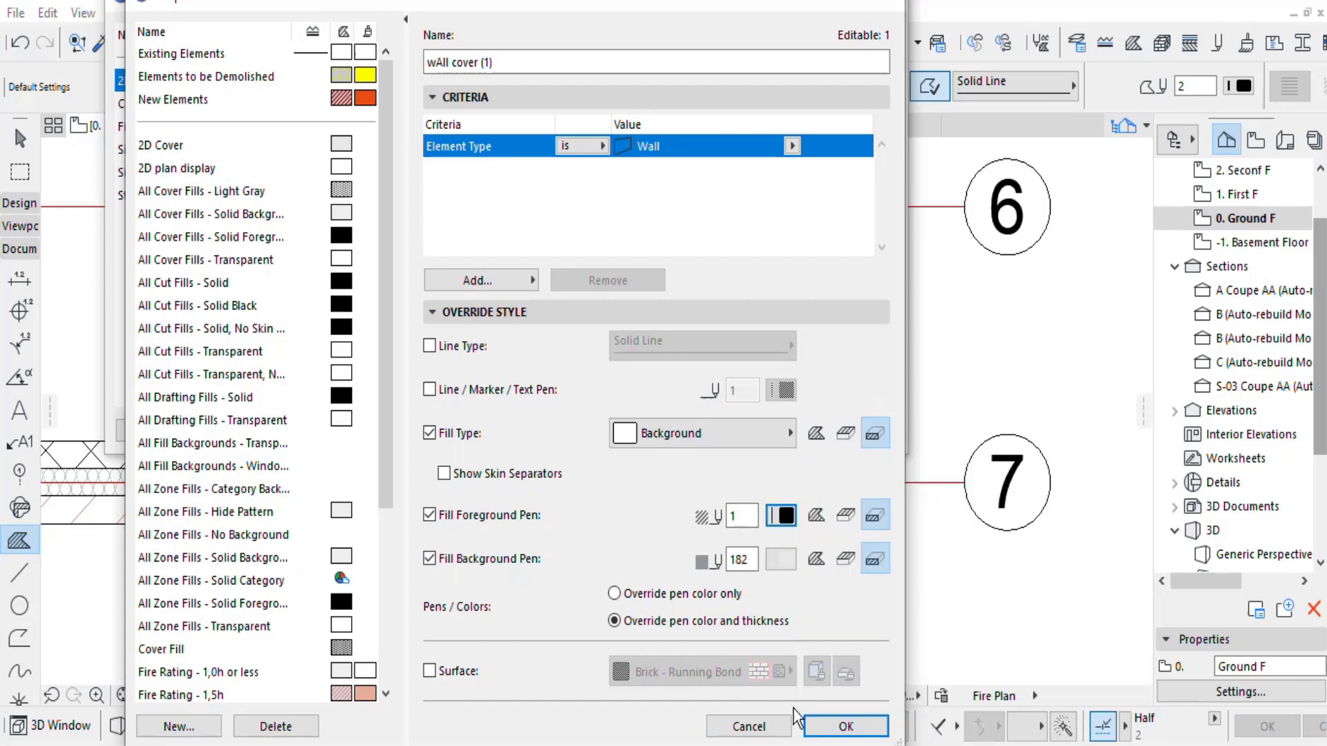
pyautogui.click(842, 726)
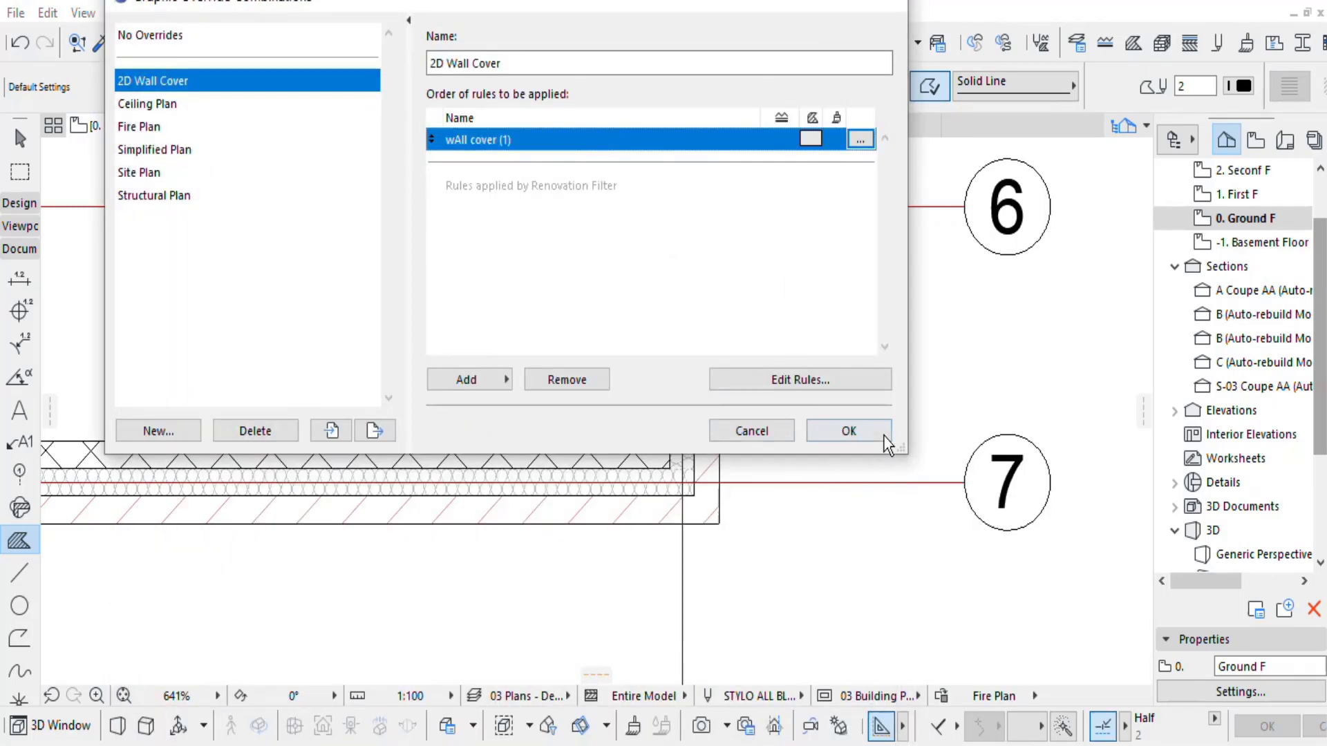
pyautogui.click(848, 431)
# Check the covered walls around axes 6 and 7, and switch the ground floor plan to No Overrides.
pyautogui.scroll(-10, 508, 501)
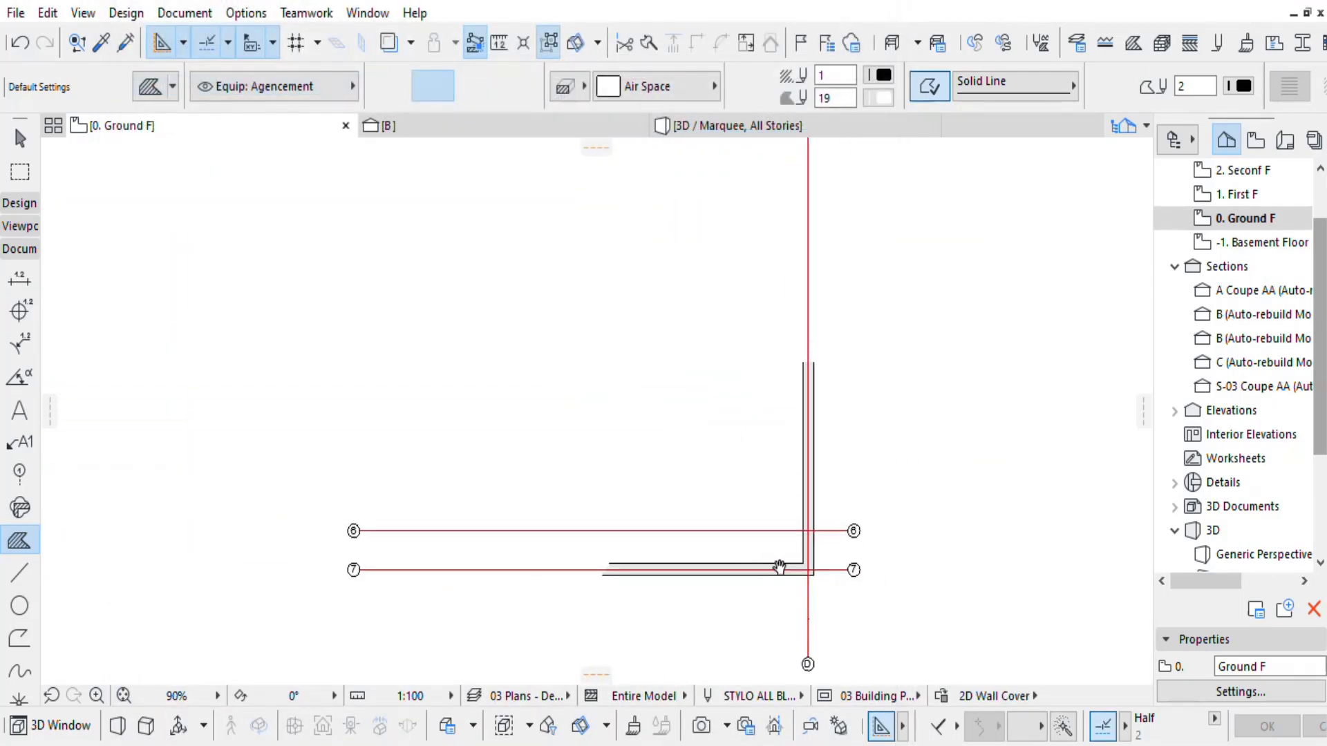
pyautogui.moveTo(749, 504); pyautogui.dragTo(679, 469, button='middle')
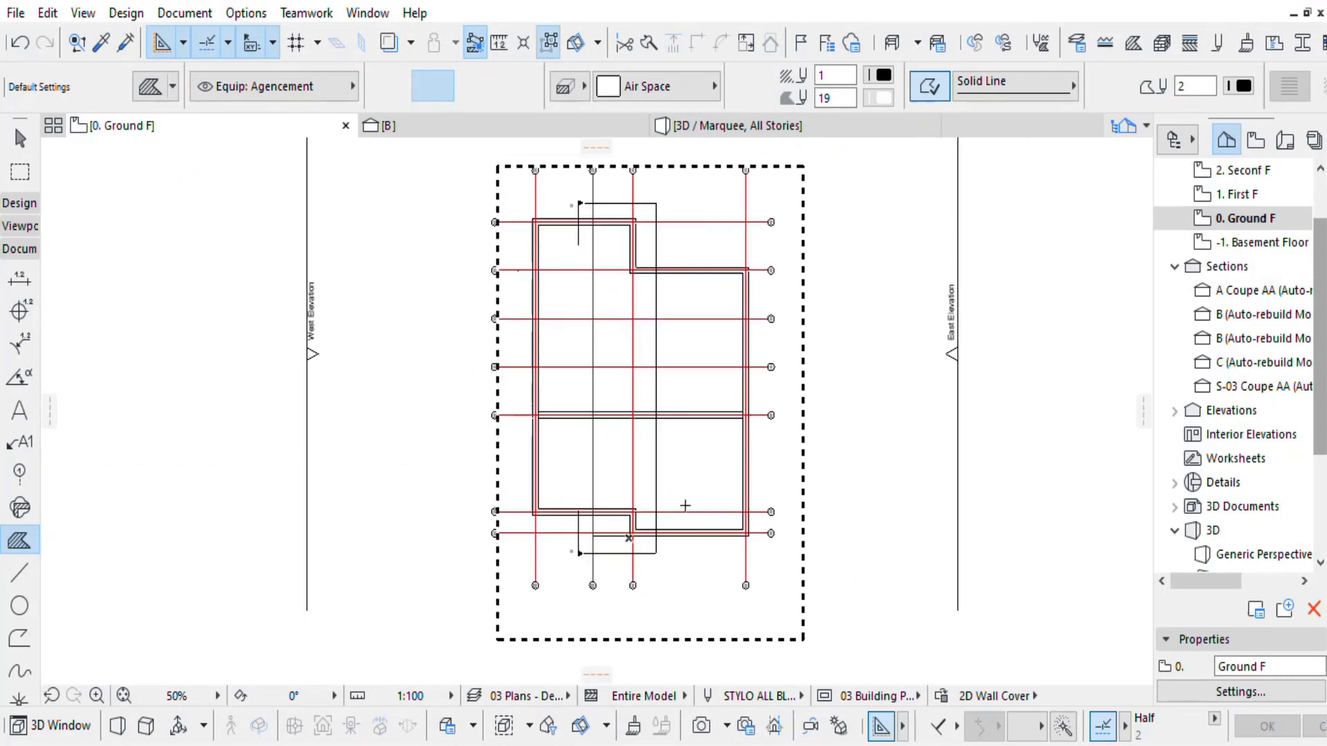
pyautogui.scroll(8, 684, 566)
pyautogui.scroll(4, 661, 510)
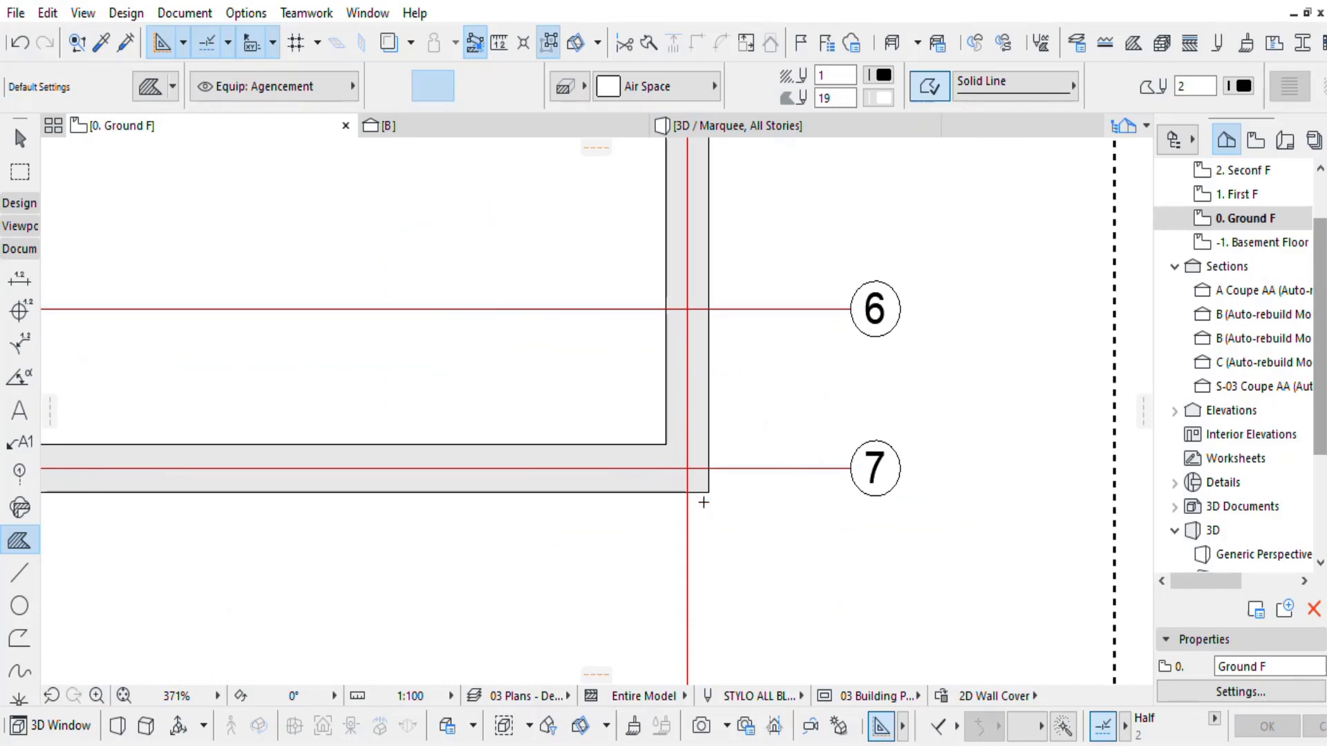
pyautogui.click(995, 696)
pyautogui.click(1073, 519)
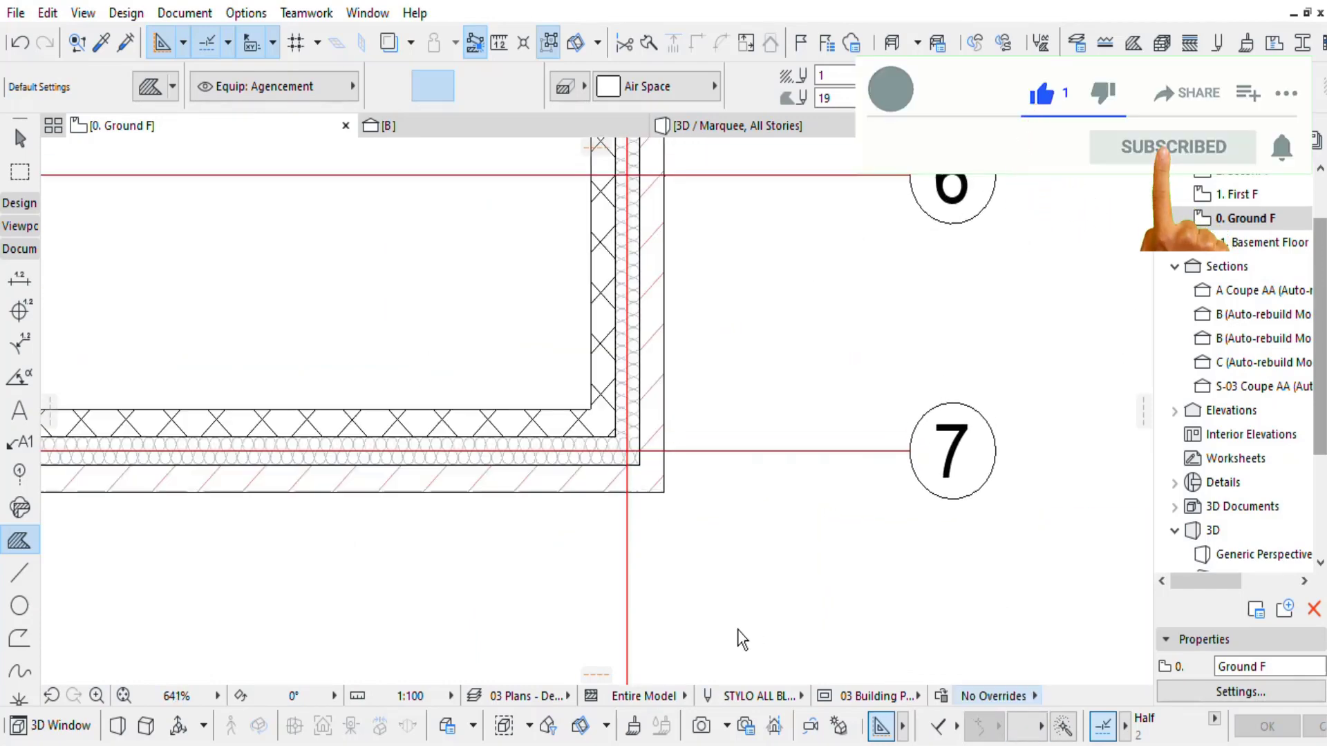
pyautogui.scroll(-5, 520, 499)
pyautogui.scroll(-1, 664, 412)
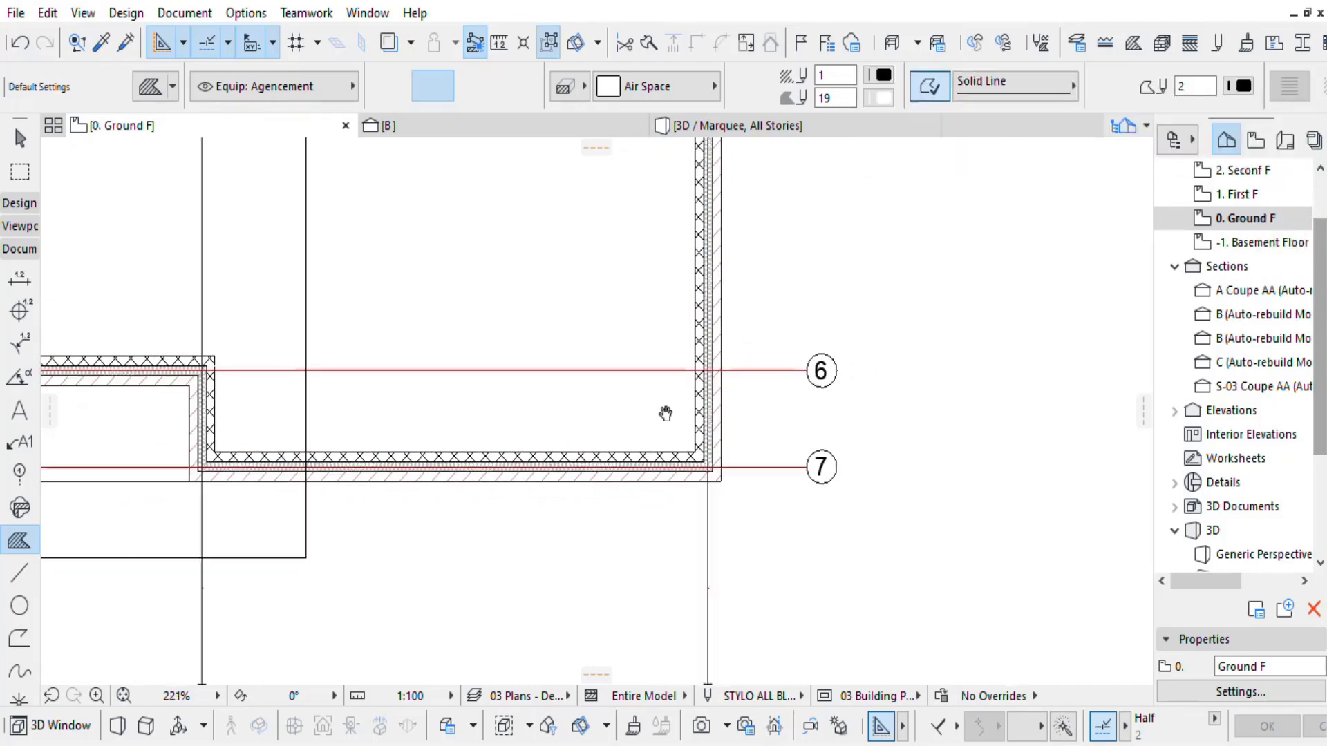
pyautogui.scroll(-5, 572, 551)
pyautogui.moveTo(572, 551); pyautogui.dragTo(610, 504, button='middle')
pyautogui.scroll(-2, 610, 504)
pyautogui.moveTo(568, 419); pyautogui.dragTo(626, 479, button='middle')
pyautogui.scroll(-3, 634, 460)
pyautogui.scroll(3, 594, 516)
pyautogui.scroll(-3, 575, 549)
pyautogui.scroll(4, 601, 441)
pyautogui.scroll(-1, 626, 480)
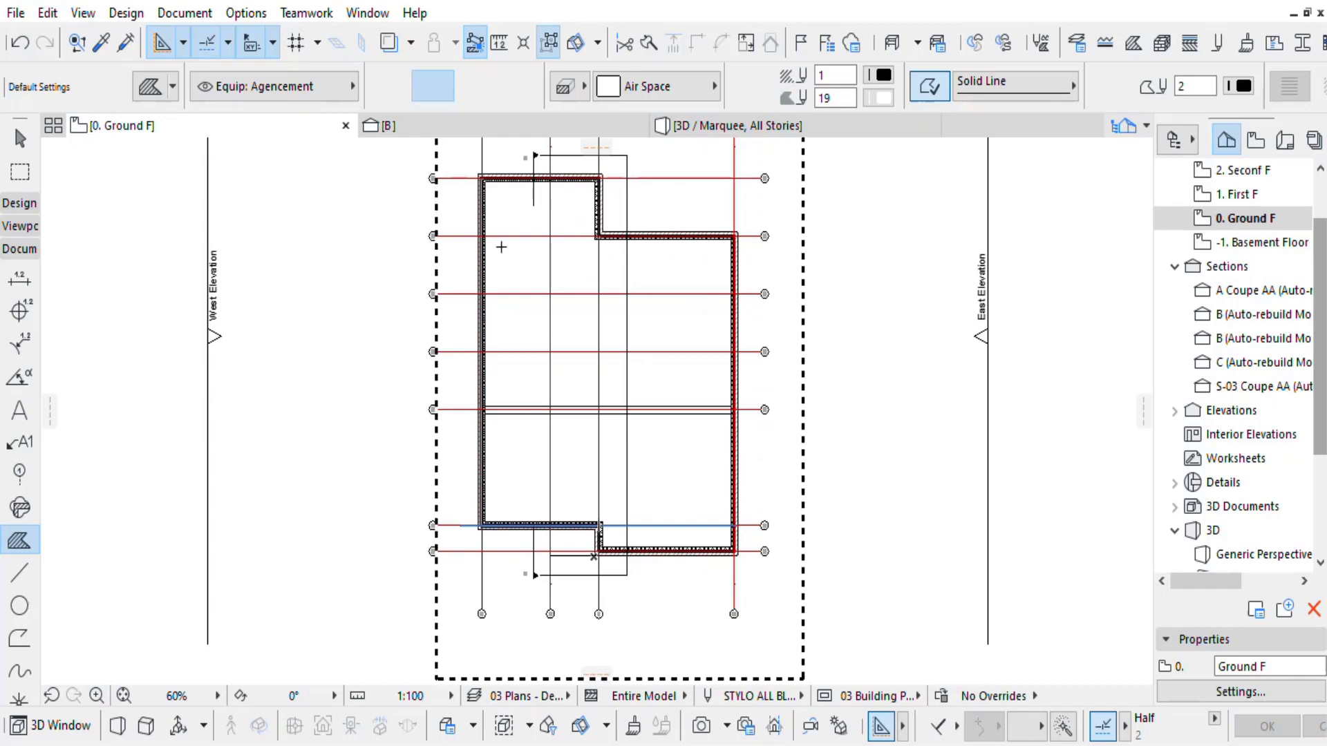
pyautogui.scroll(-3, 625, 429)
pyautogui.moveTo(624, 430); pyautogui.dragTo(621, 479, button='middle')
pyautogui.scroll(3, 583, 474)
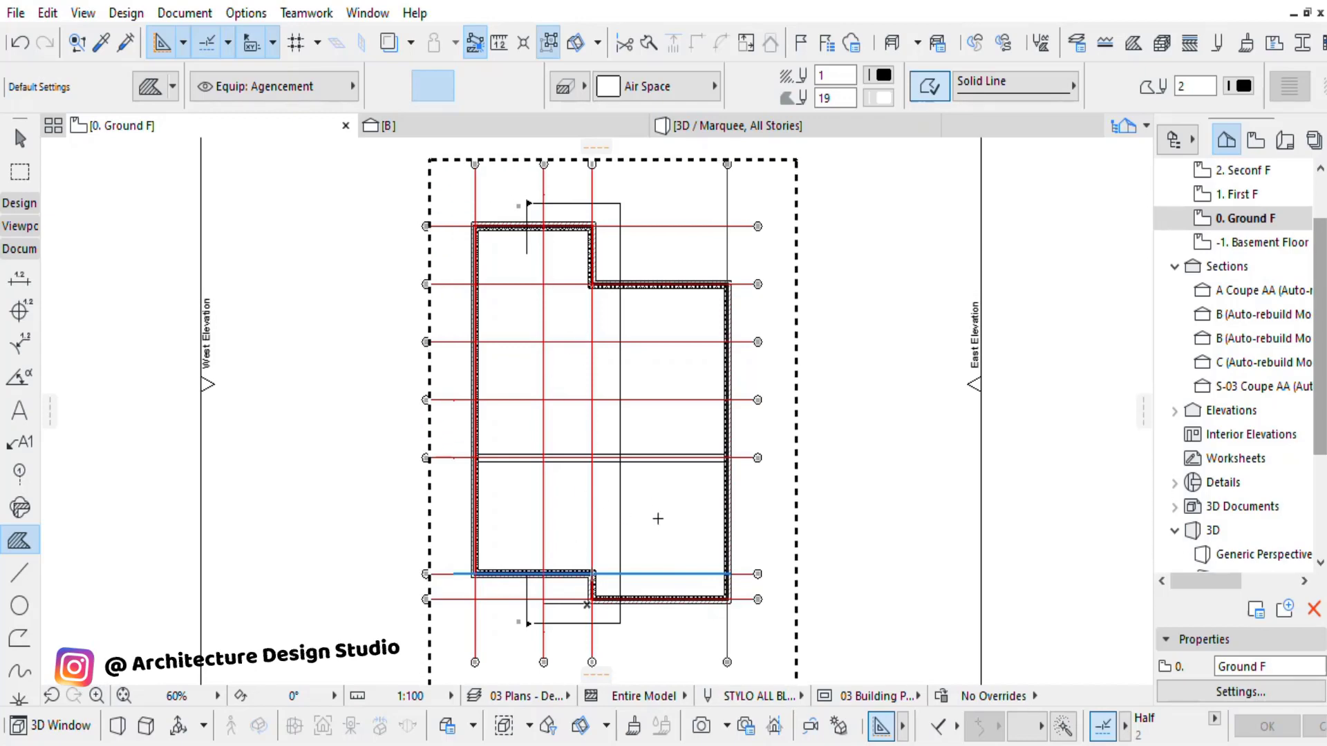
pyautogui.scroll(-1, 624, 504)
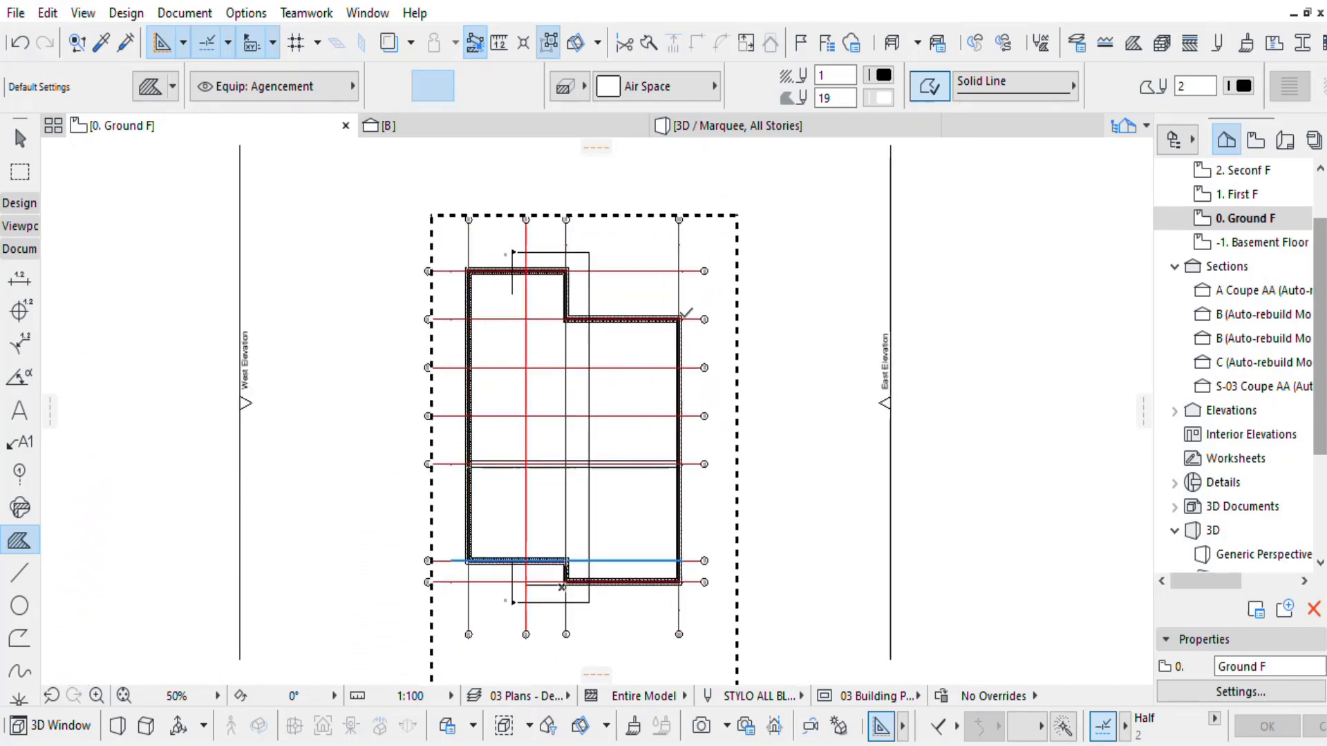
pyautogui.scroll(3, 691, 387)
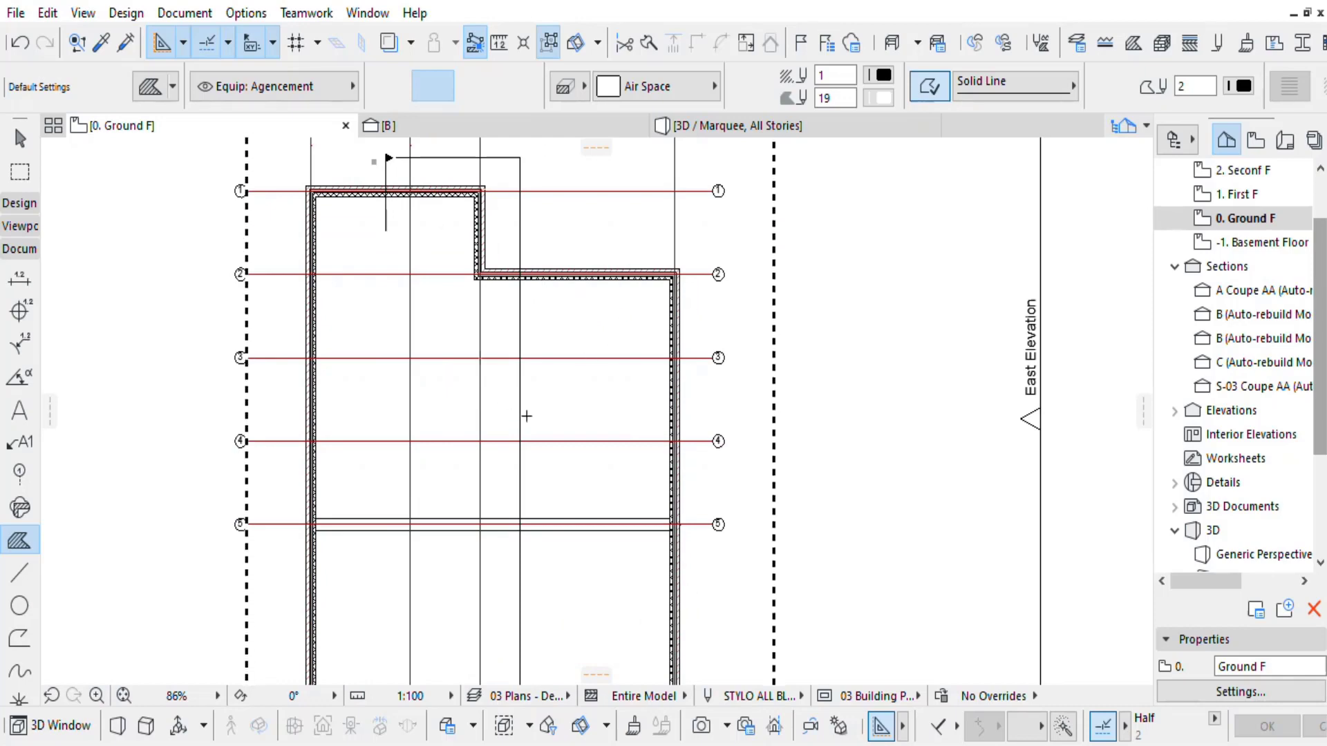
pyautogui.scroll(-2, 611, 337)
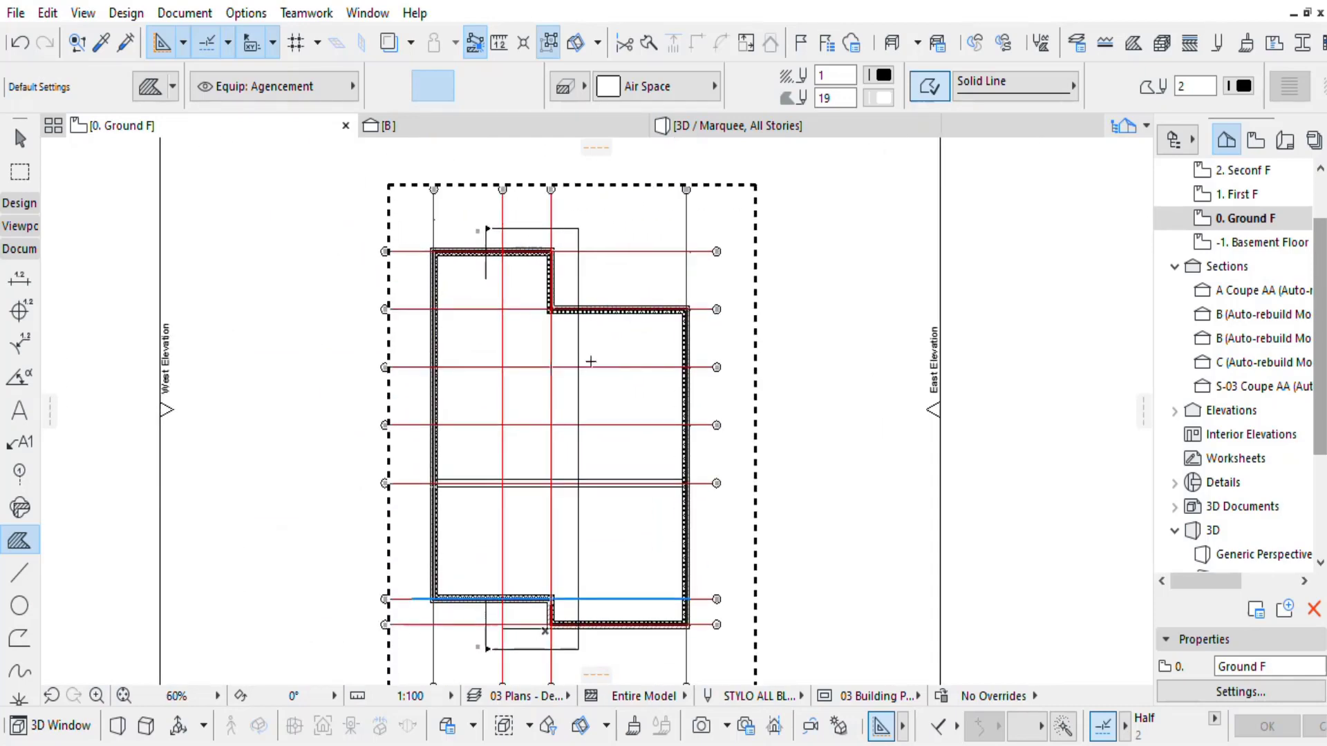
pyautogui.scroll(-3, 546, 407)
pyautogui.moveTo(539, 411); pyautogui.dragTo(579, 366, button='middle')
pyautogui.scroll(2, 579, 368)
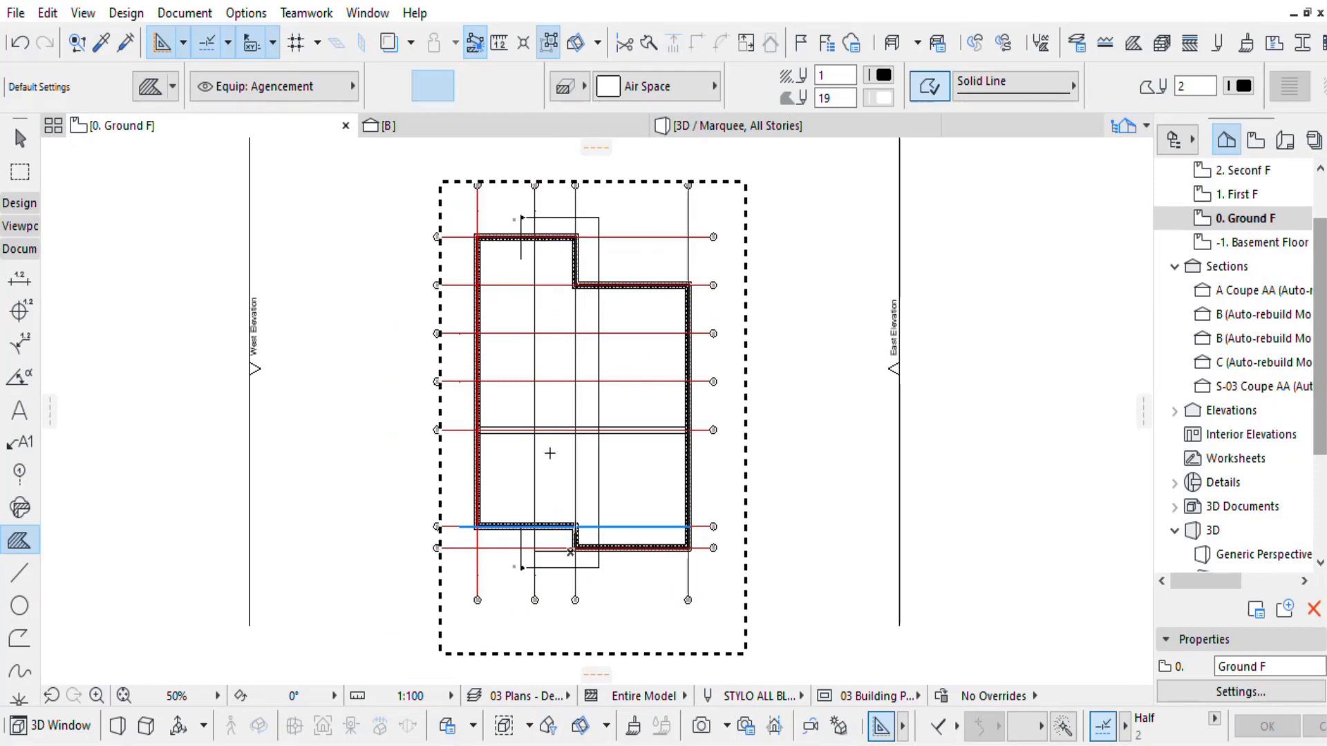